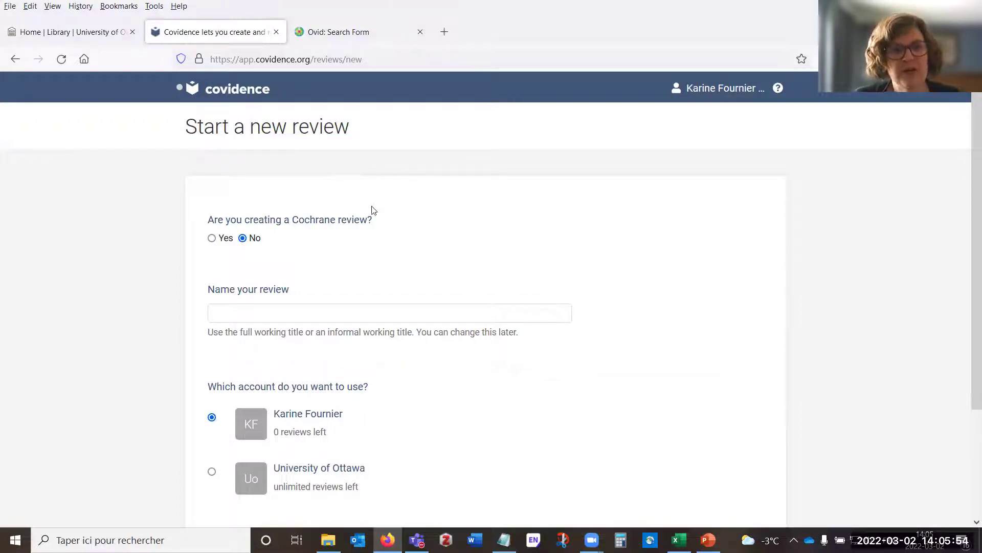
Choose the University of Ottawa account for the new review
{"action": "scroll", "coordinate": [375, 210], "scroll_direction": "down", "scroll_amount": 2}
{"action": "scroll", "coordinate": [375, 208], "scroll_direction": "up", "scroll_amount": 2}
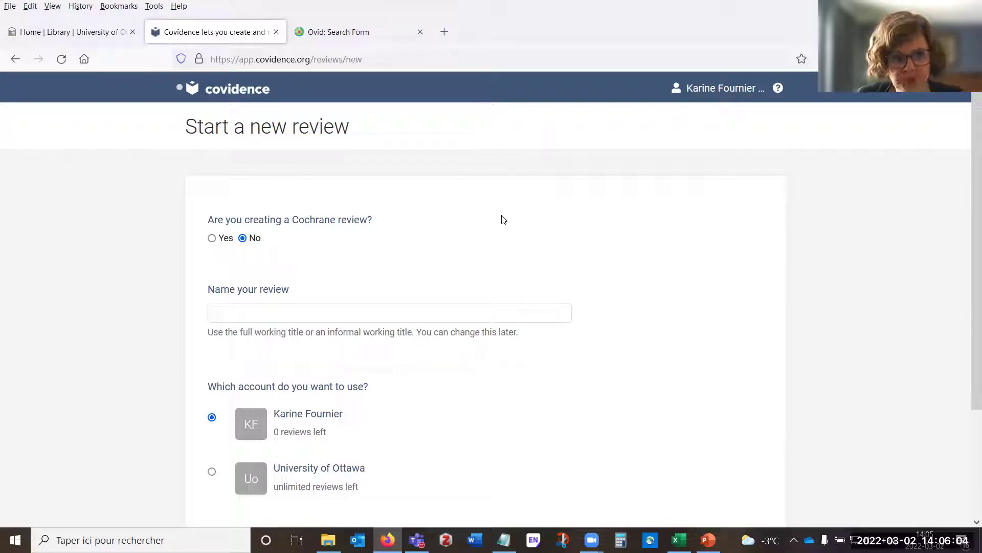
{"action": "scroll", "coordinate": [504, 220], "scroll_direction": "down", "scroll_amount": 2}
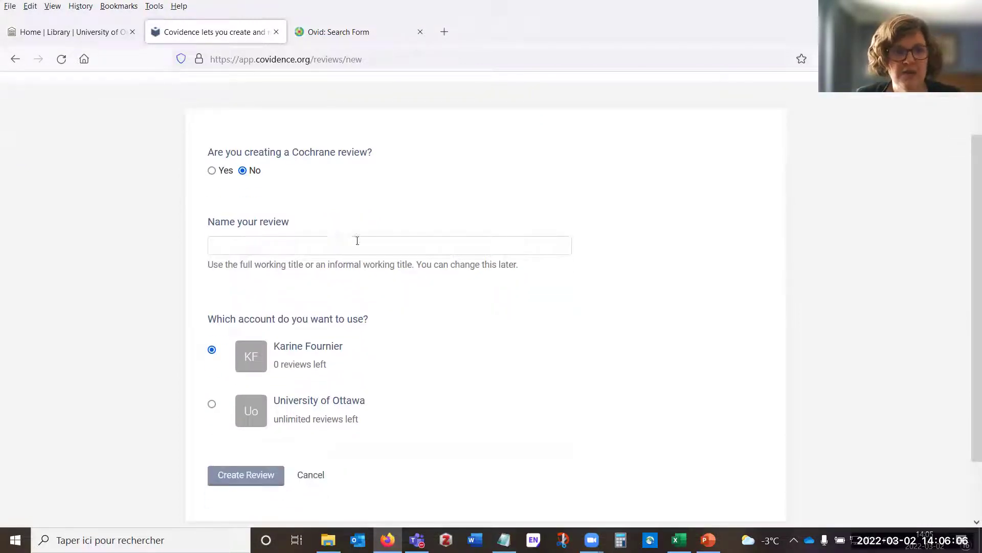
{"action": "left_click", "coordinate": [245, 247]}
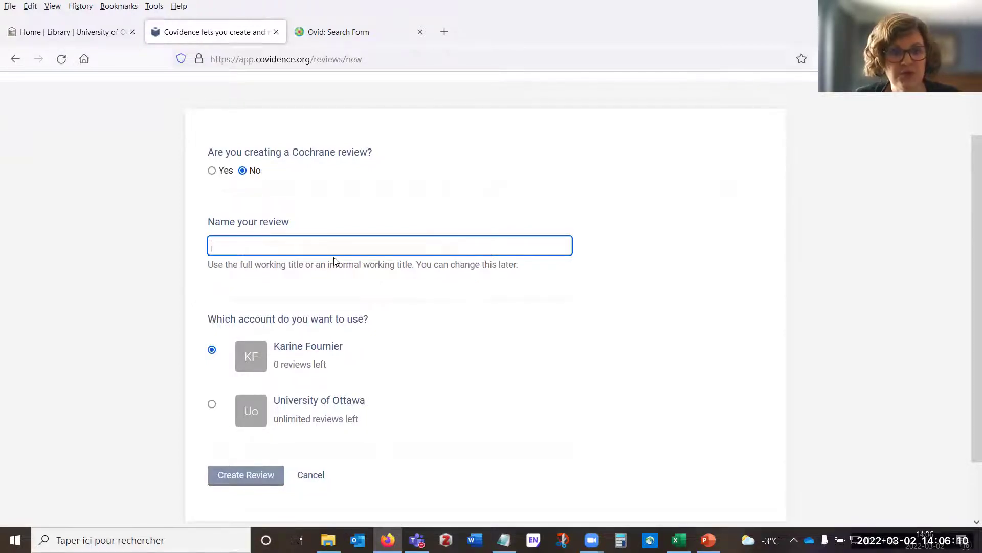
{"action": "scroll", "coordinate": [333, 262], "scroll_direction": "down", "scroll_amount": 2}
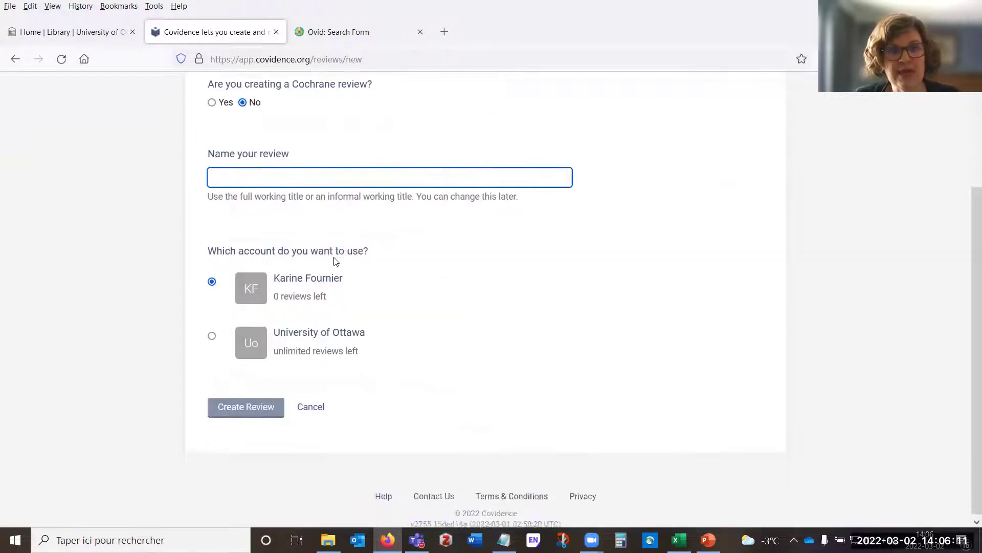
{"action": "left_click", "coordinate": [279, 346]}
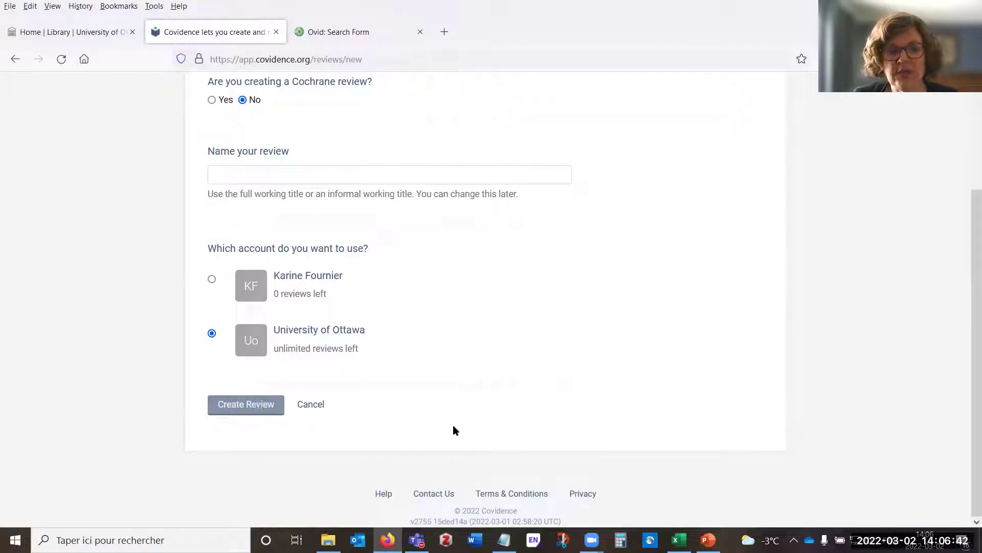
Open the Atelier/Workshop review from your list of reviews and go to its settings
{"action": "scroll", "coordinate": [474, 420], "scroll_direction": "up", "scroll_amount": 3}
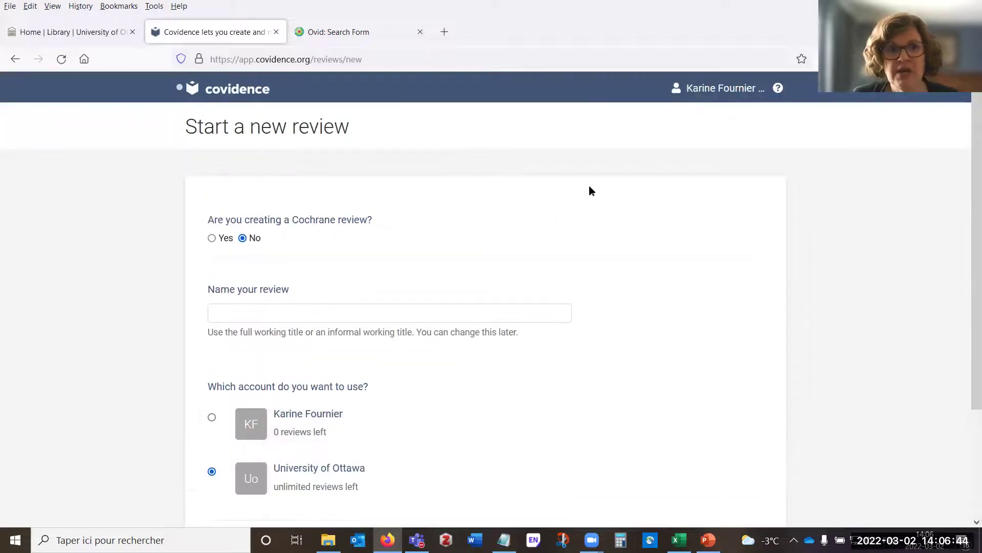
{"action": "left_click", "coordinate": [711, 90]}
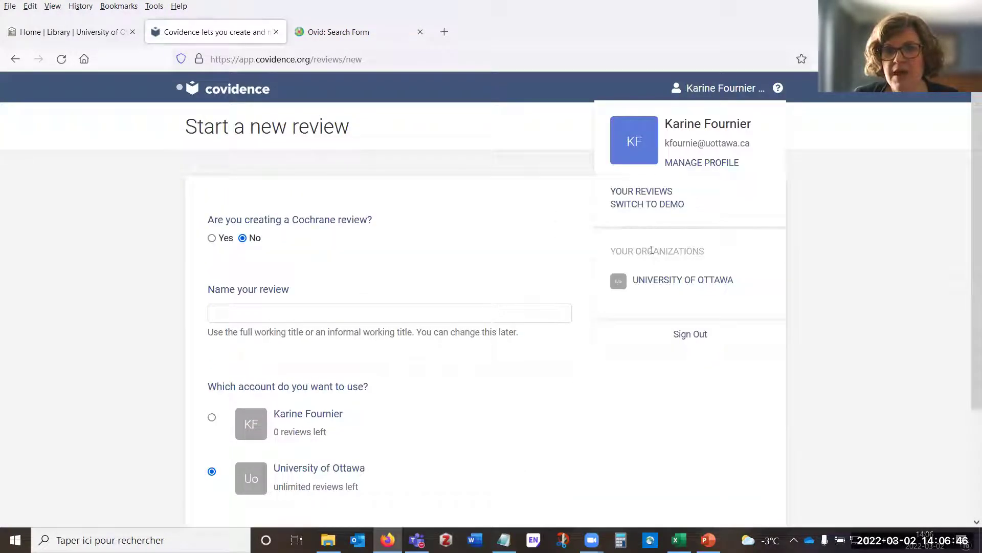
{"action": "left_click", "coordinate": [648, 191]}
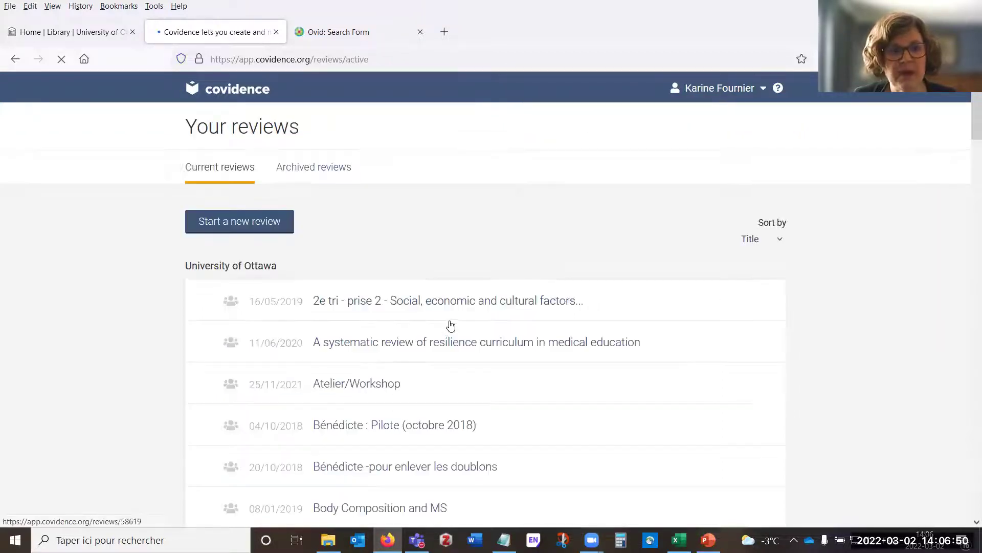
{"action": "left_click", "coordinate": [341, 384]}
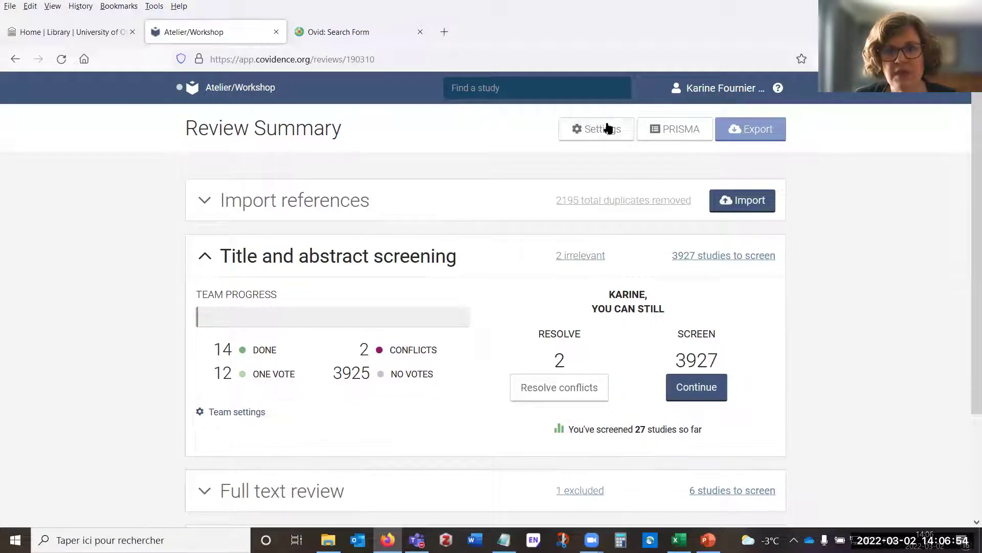
{"action": "left_click", "coordinate": [607, 129]}
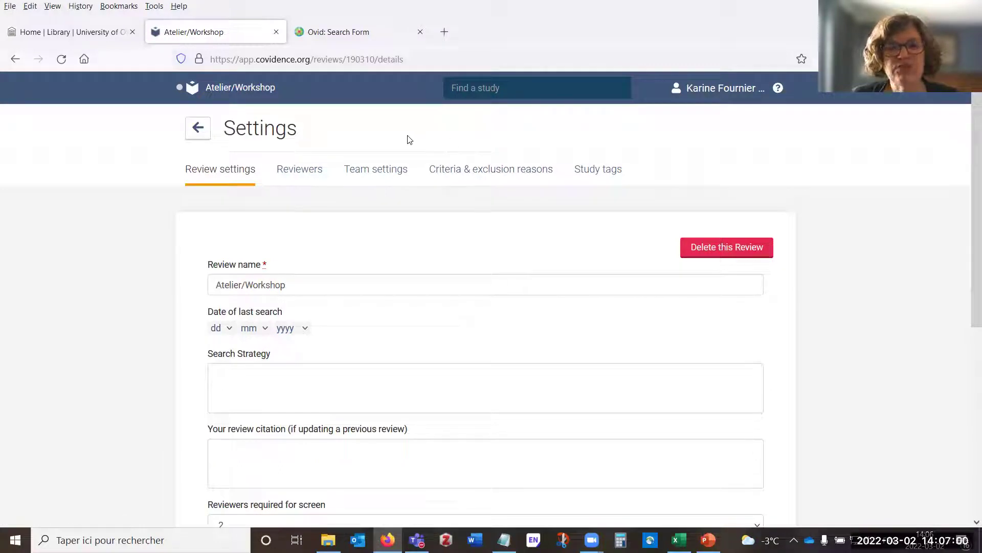
{"action": "left_click_drag", "start_coordinate": [224, 128], "coordinate": [295, 131]}
{"action": "left_click", "coordinate": [317, 134]}
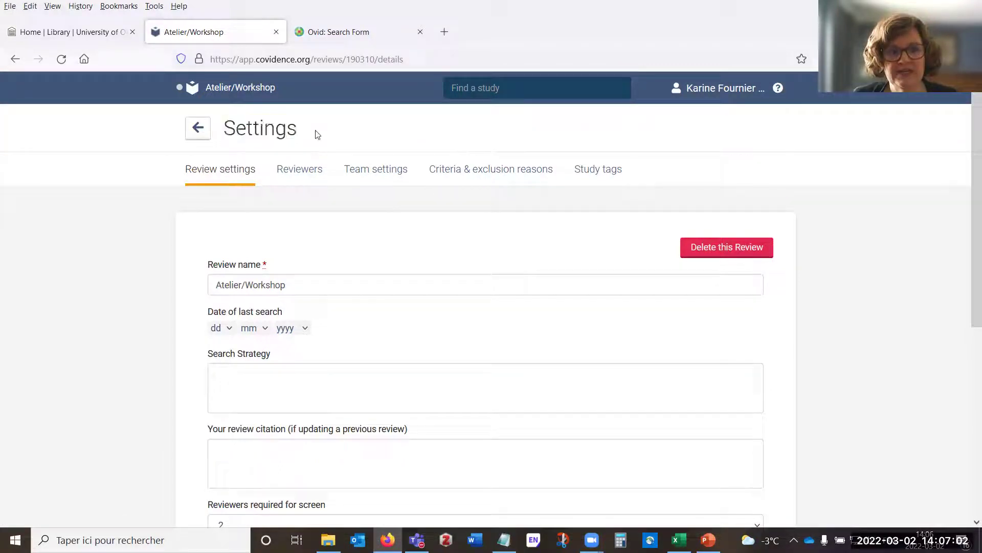
{"action": "double_click", "coordinate": [295, 131]}
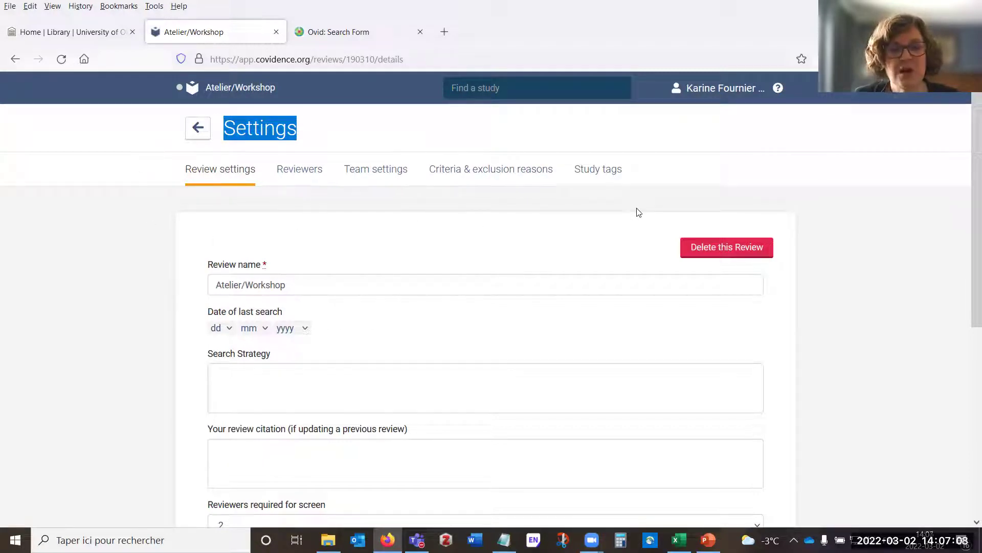
{"action": "left_click", "coordinate": [501, 212]}
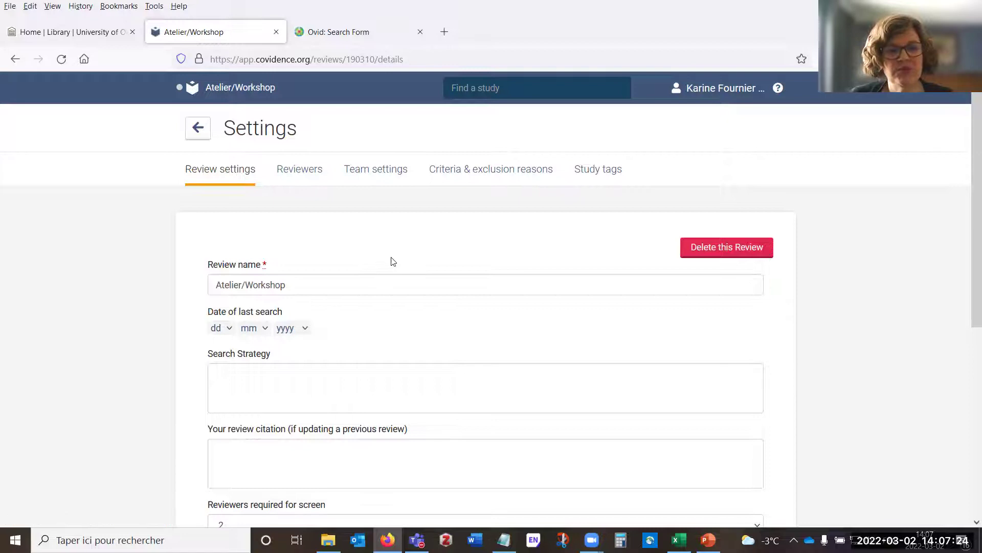
Examine the review settings, from the review name and search strategy fields to the number of reviewers required for screening
{"action": "scroll", "coordinate": [393, 262], "scroll_direction": "down", "scroll_amount": 1}
{"action": "scroll", "coordinate": [393, 261], "scroll_direction": "down", "scroll_amount": 2}
{"action": "scroll", "coordinate": [390, 256], "scroll_direction": "up", "scroll_amount": 2}
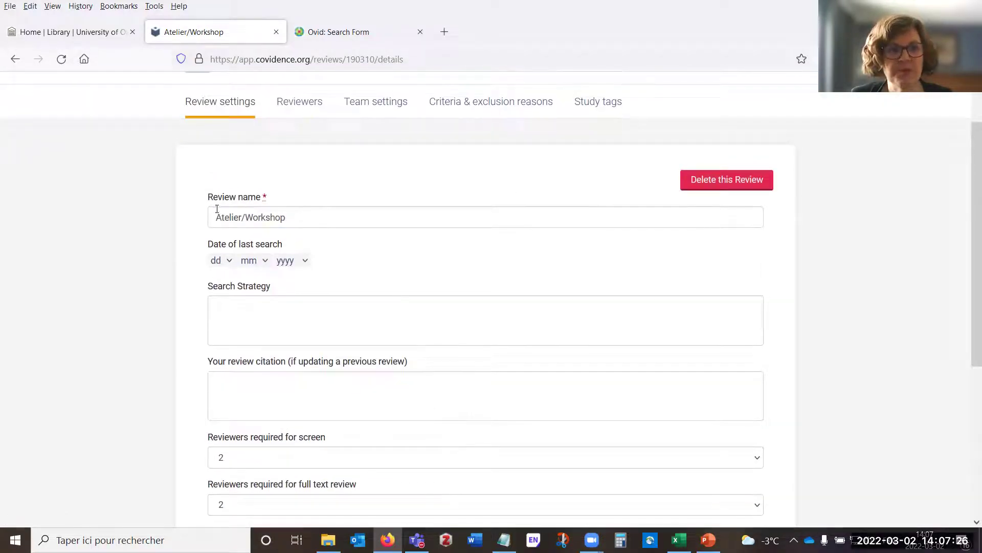
{"action": "scroll", "coordinate": [322, 212], "scroll_direction": "down", "scroll_amount": 1}
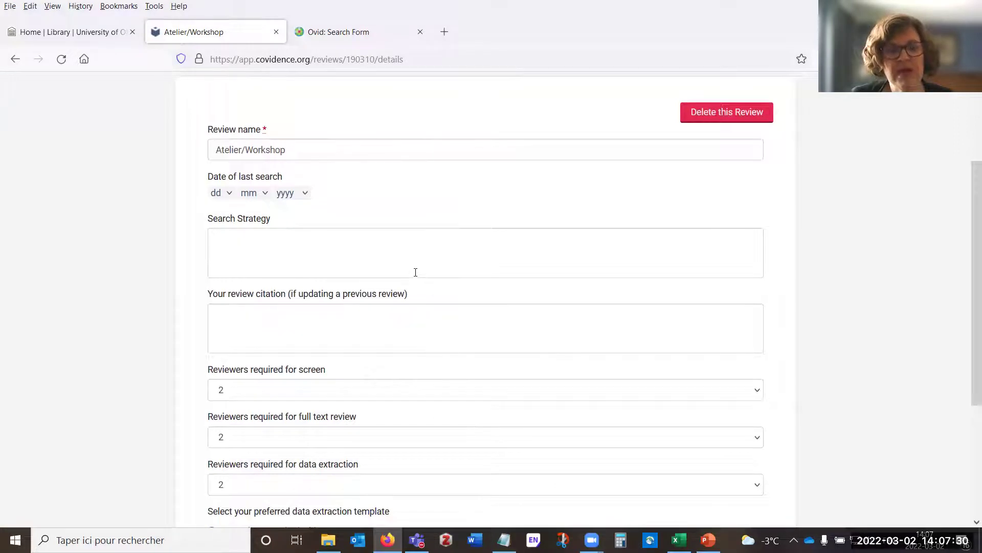
{"action": "scroll", "coordinate": [297, 217], "scroll_direction": "down", "scroll_amount": 1}
{"action": "scroll", "coordinate": [296, 220], "scroll_direction": "down", "scroll_amount": 1}
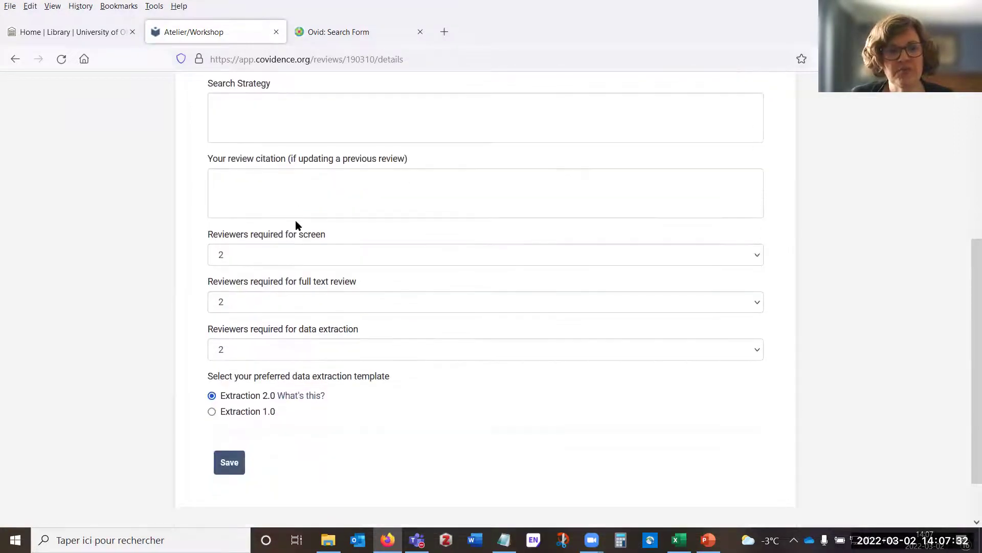
{"action": "scroll", "coordinate": [296, 220], "scroll_direction": "down", "scroll_amount": 1}
{"action": "left_click_drag", "start_coordinate": [207, 179], "coordinate": [332, 187]}
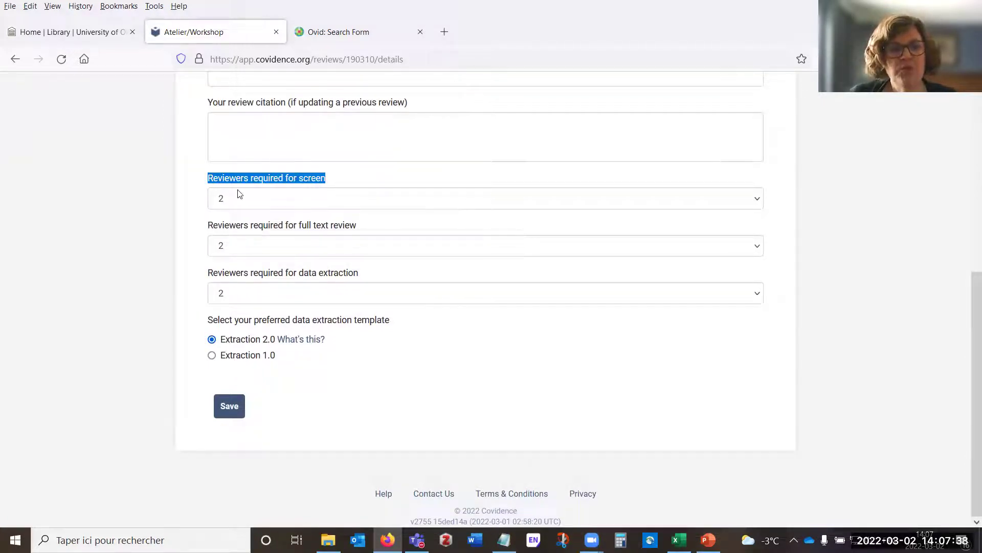
Try setting the reviewers required for screen to 1 and dismiss the single-reviewer notice
{"action": "left_click", "coordinate": [318, 183]}
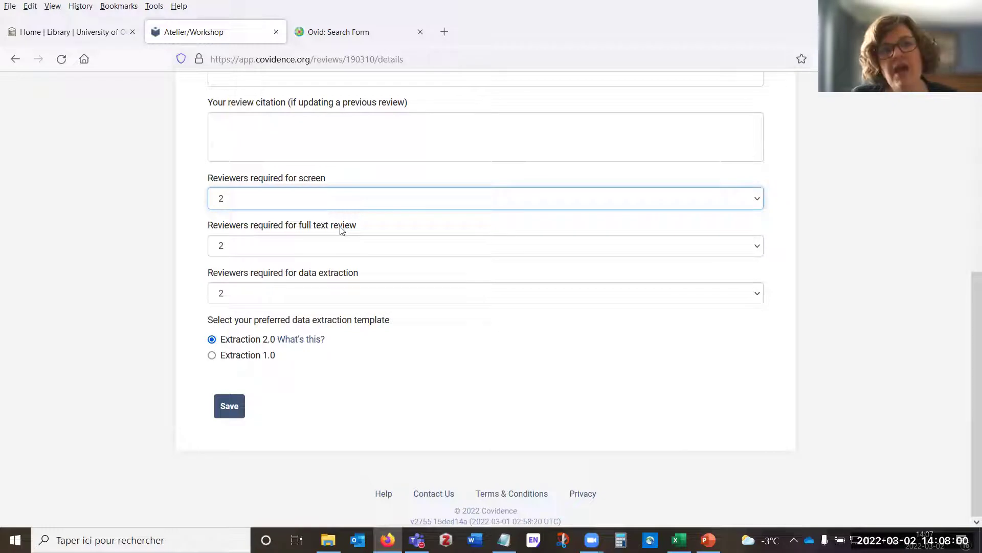
{"action": "left_click", "coordinate": [262, 204]}
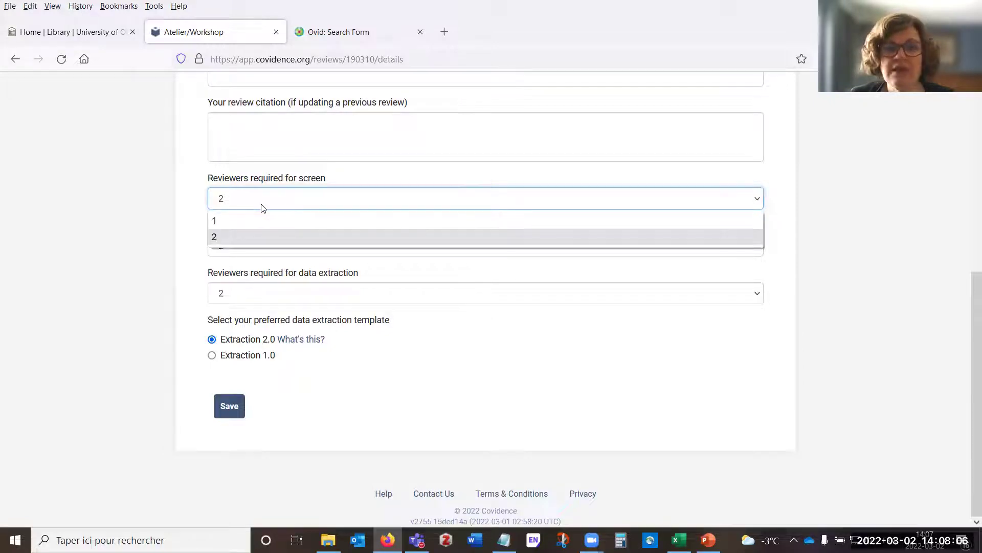
{"action": "left_click", "coordinate": [261, 216]}
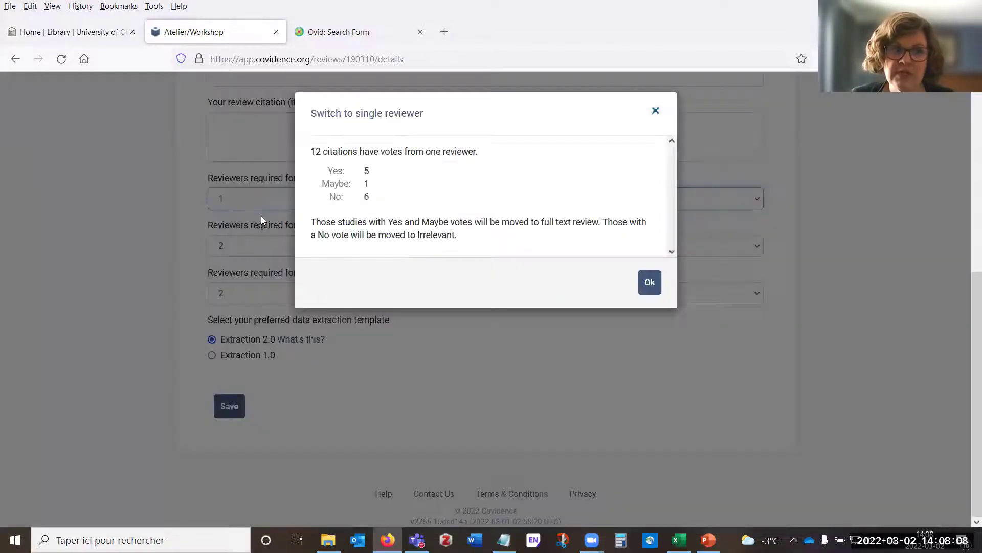
{"action": "left_click", "coordinate": [654, 111]}
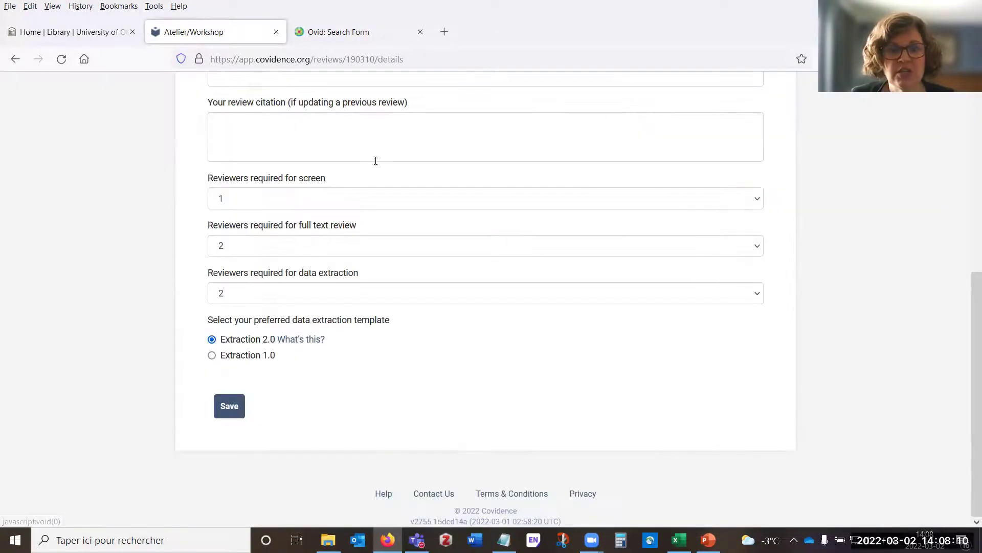
Set the reviewers required for screen back to 2
{"action": "left_click", "coordinate": [263, 200]}
{"action": "left_click", "coordinate": [264, 235]}
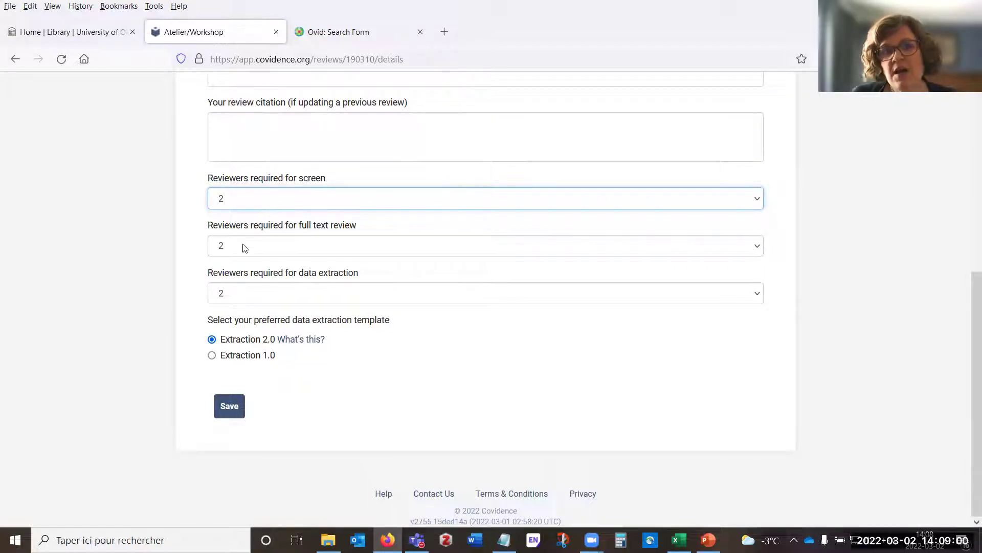
{"action": "left_click", "coordinate": [246, 201]}
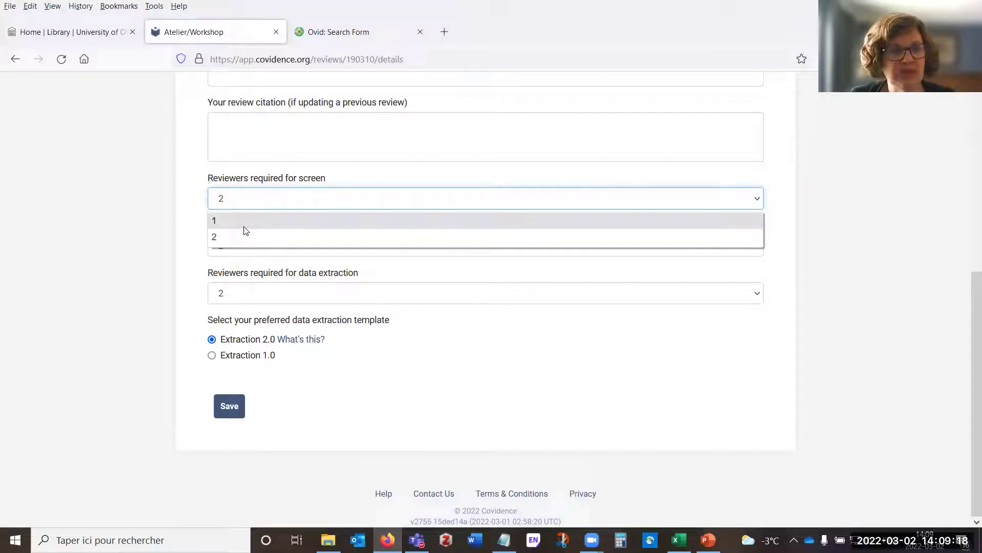
{"action": "left_click", "coordinate": [192, 217]}
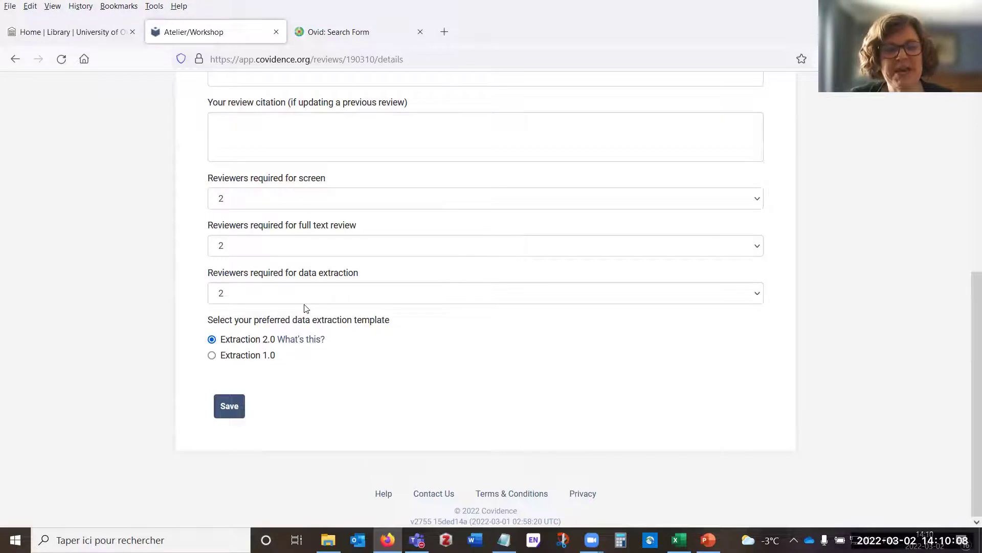
Start an invitation for another reviewer in the review's reviewer settings and enter a reviewer name
{"action": "scroll", "coordinate": [306, 308], "scroll_direction": "up", "scroll_amount": 6}
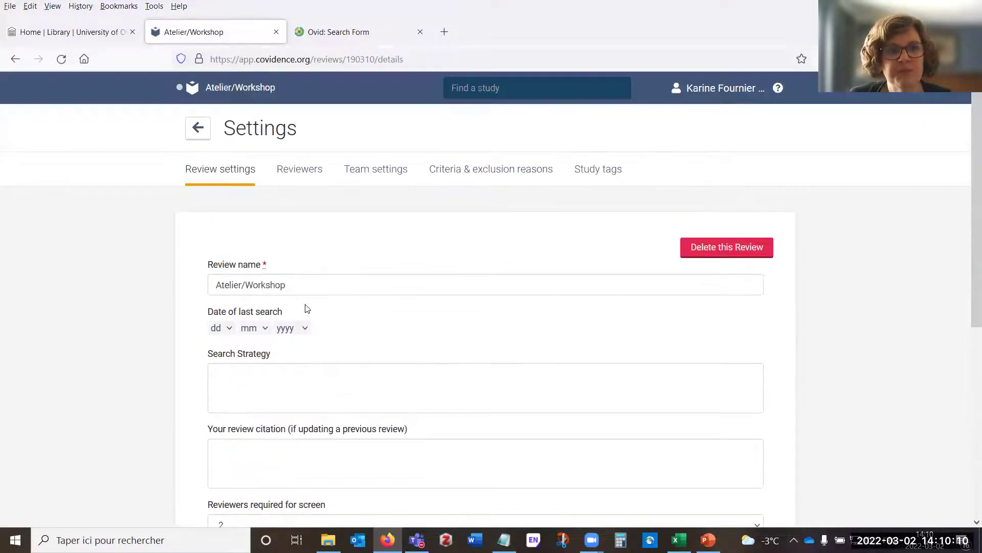
{"action": "left_click", "coordinate": [299, 174]}
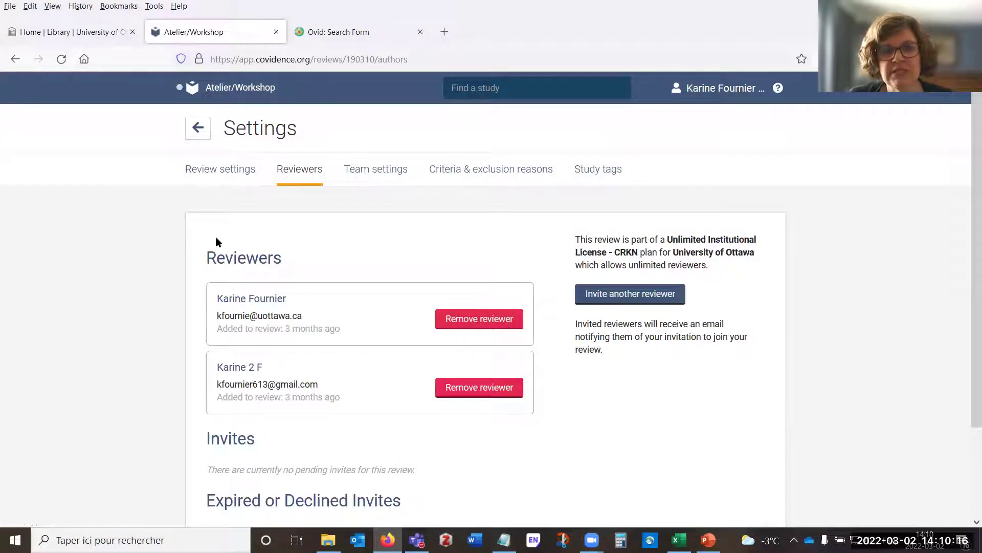
{"action": "left_click", "coordinate": [645, 293]}
{"action": "left_click", "coordinate": [412, 199]}
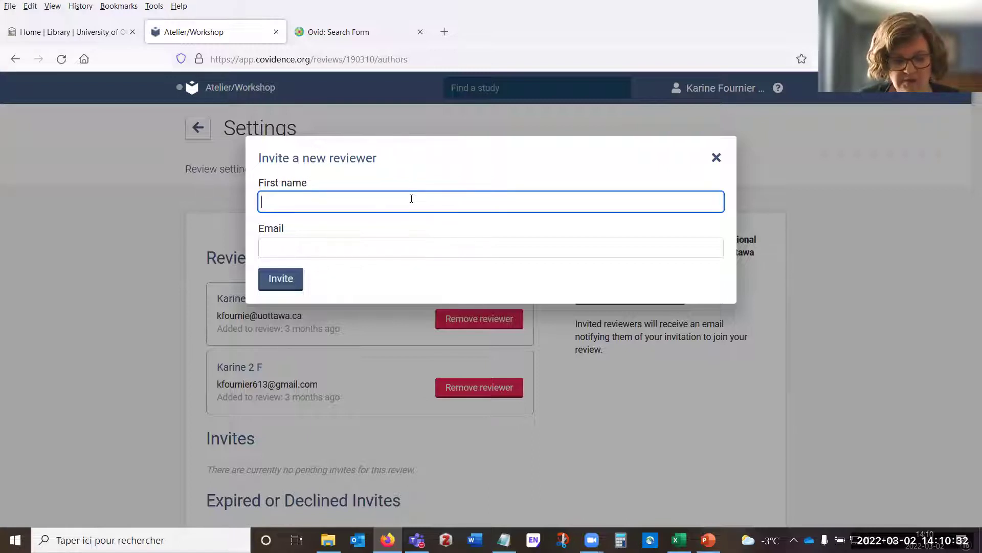
{"action": "type", "text": "Joe bloe"}
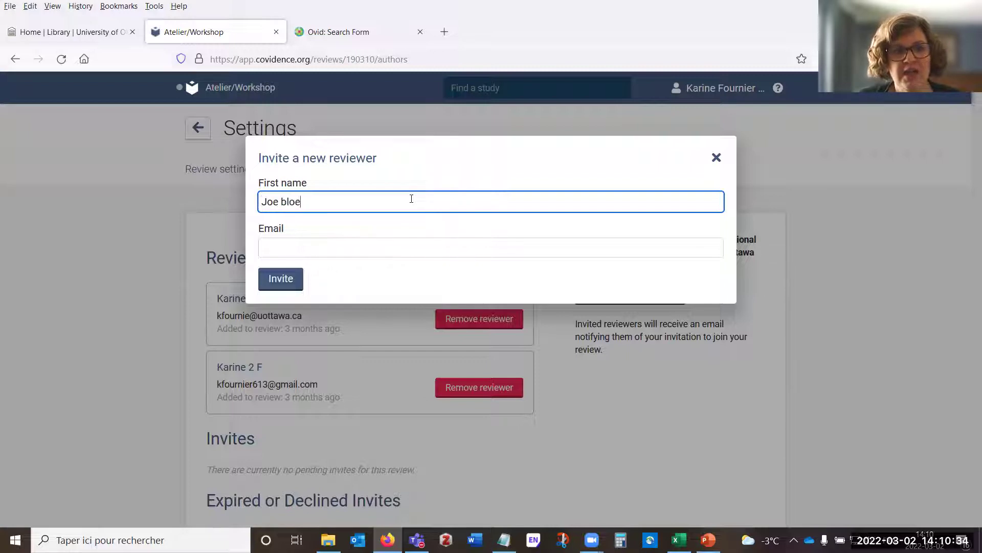
Clear the entered reviewer name and close the invitation form without sending it
{"action": "key", "text": "BackSpace"}
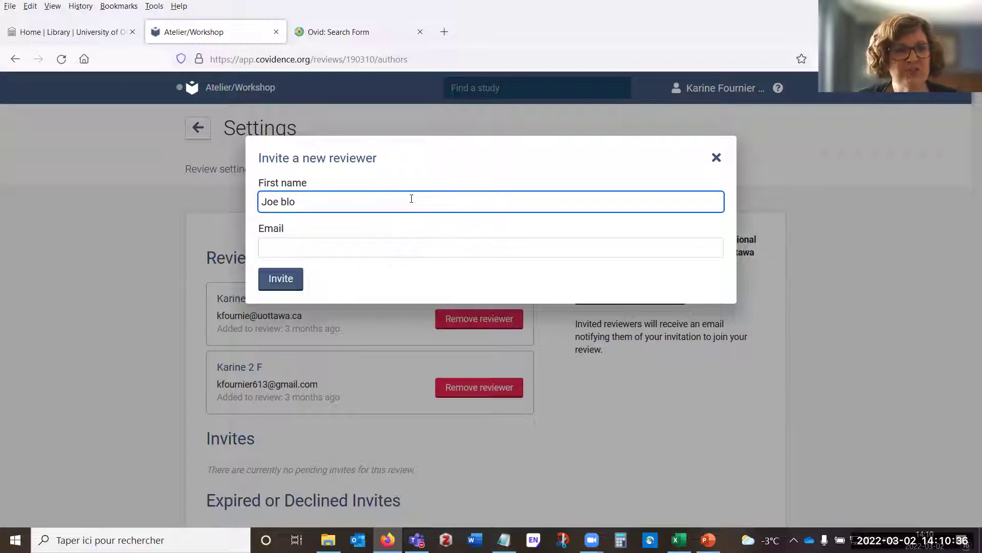
{"action": "key", "text": "BackSpace"}
{"action": "key", "text": "BackSpace"}
{"action": "key", "text": "BackSpace"}
{"action": "key", "text": "BackSpace"}
{"action": "key", "text": "BackSpace"}
{"action": "key", "text": "BackSpace"}
{"action": "key", "text": "BackSpace"}
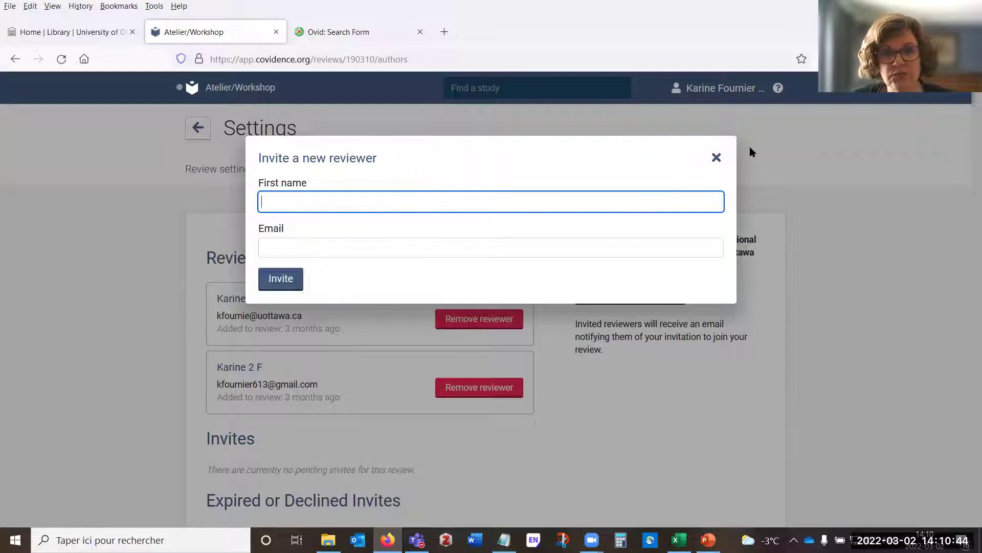
{"action": "left_click", "coordinate": [716, 157]}
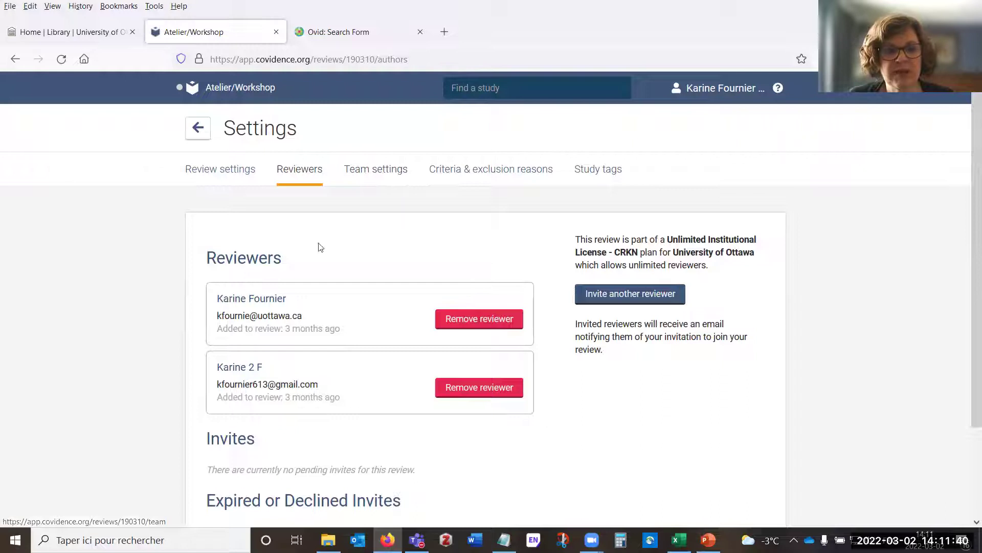
Open the review's team settings and examine the team progress and rules for title and abstract screening
{"action": "left_click", "coordinate": [384, 179]}
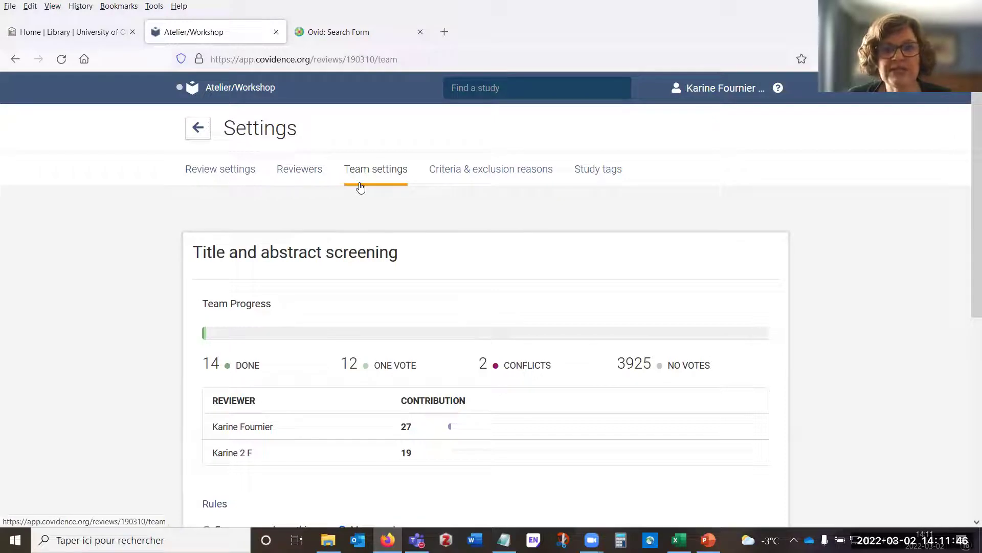
{"action": "scroll", "coordinate": [252, 204], "scroll_direction": "down", "scroll_amount": 4}
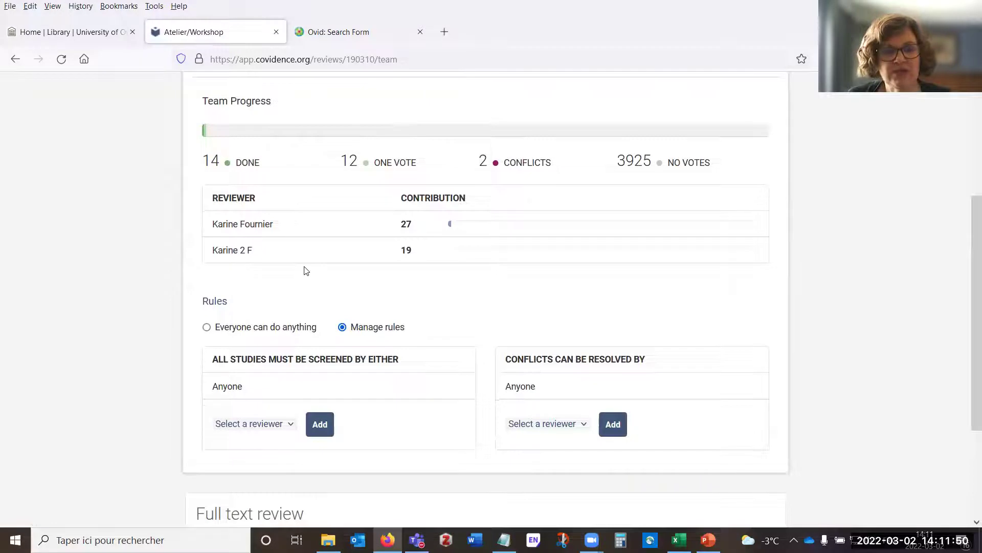
{"action": "scroll", "coordinate": [305, 270], "scroll_direction": "down", "scroll_amount": 1}
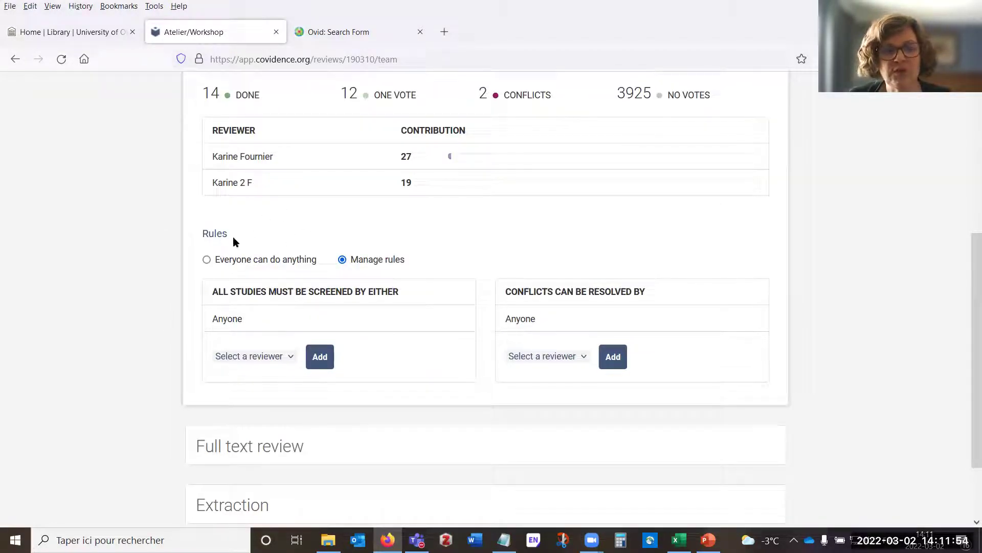
{"action": "double_click", "coordinate": [204, 239]}
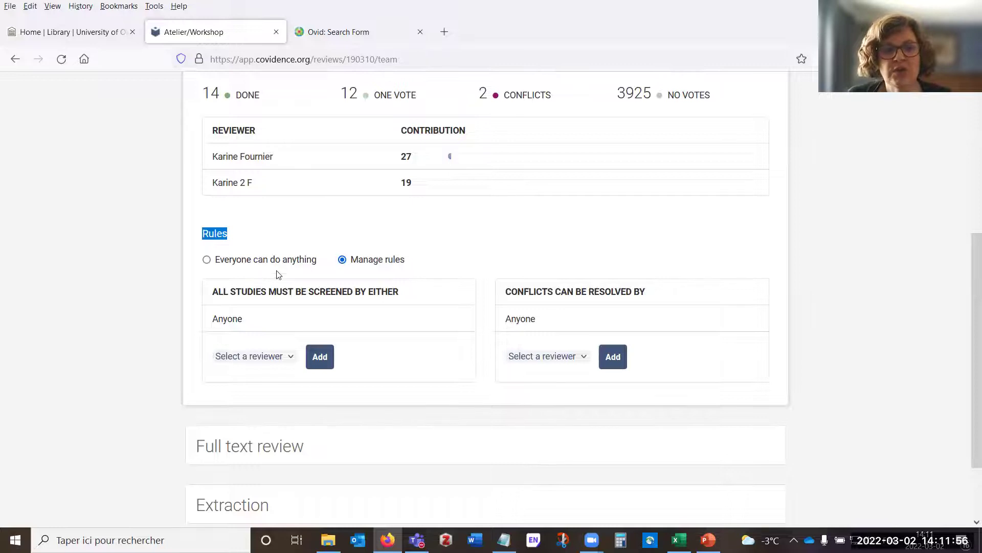
Try the Everyone can do anything rule for title and abstract screening and switch back to Manage rules
{"action": "left_click", "coordinate": [240, 263]}
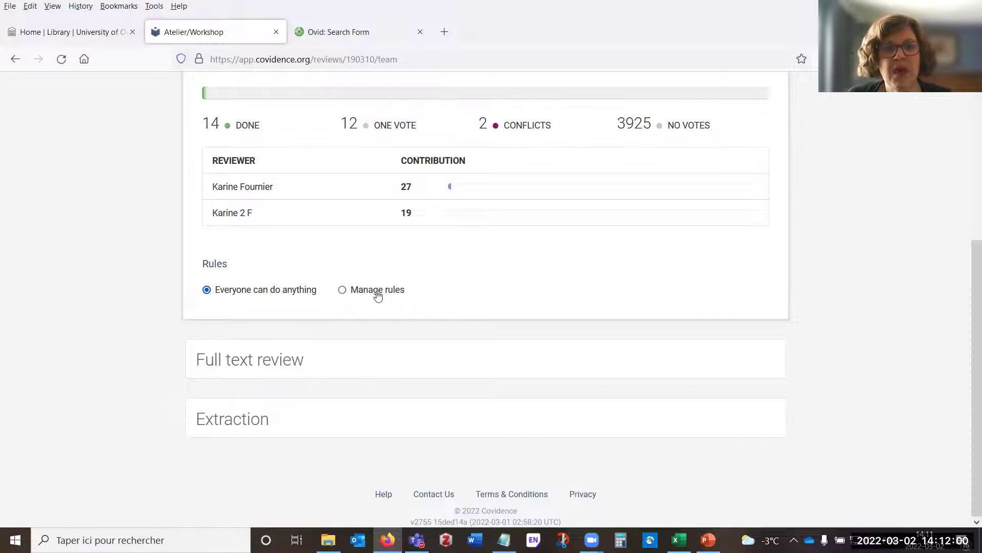
{"action": "scroll", "coordinate": [380, 295], "scroll_direction": "up", "scroll_amount": 2}
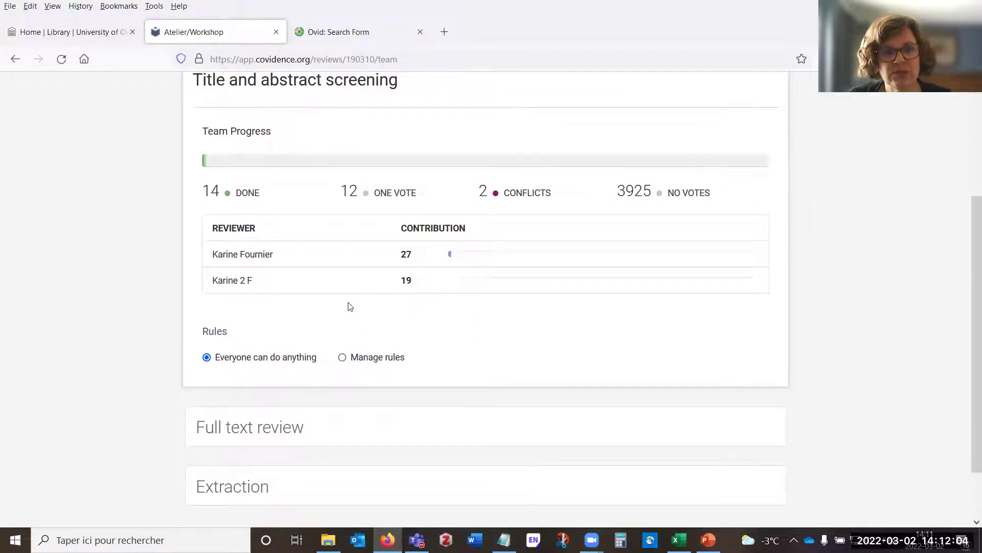
{"action": "scroll", "coordinate": [348, 304], "scroll_direction": "down", "scroll_amount": 2}
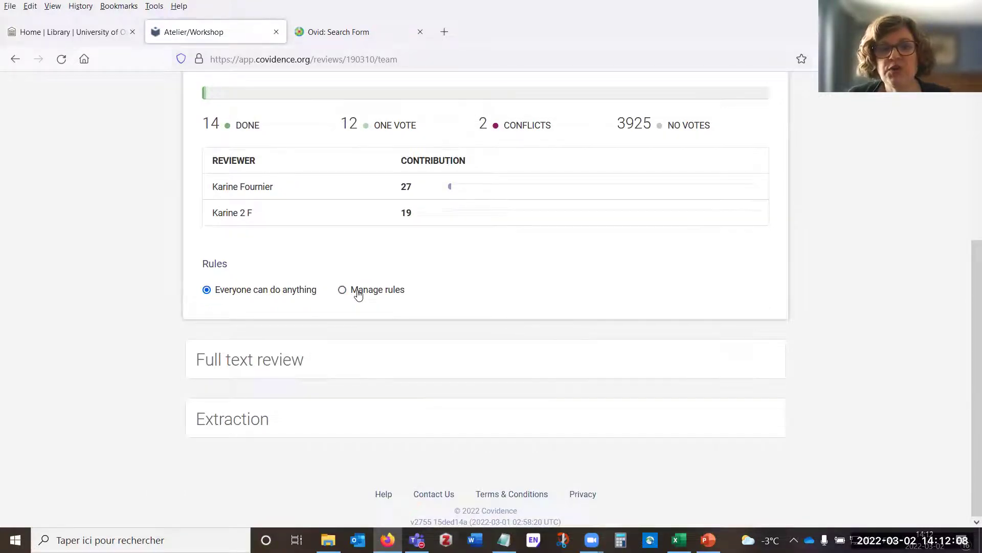
{"action": "left_click", "coordinate": [358, 295]}
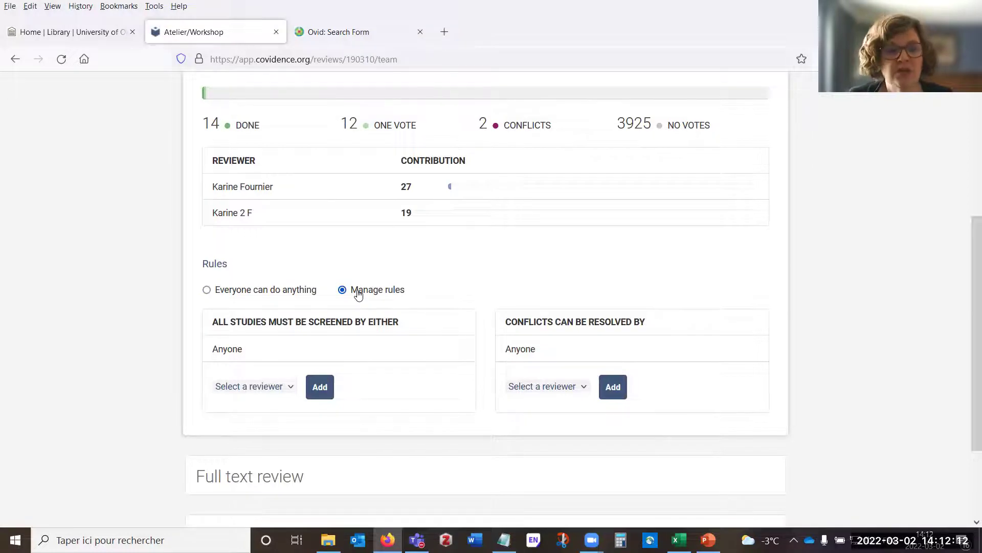
Try adding the first listed reviewer as a required title and abstract screener and remove that reviewer again
{"action": "left_click", "coordinate": [273, 386]}
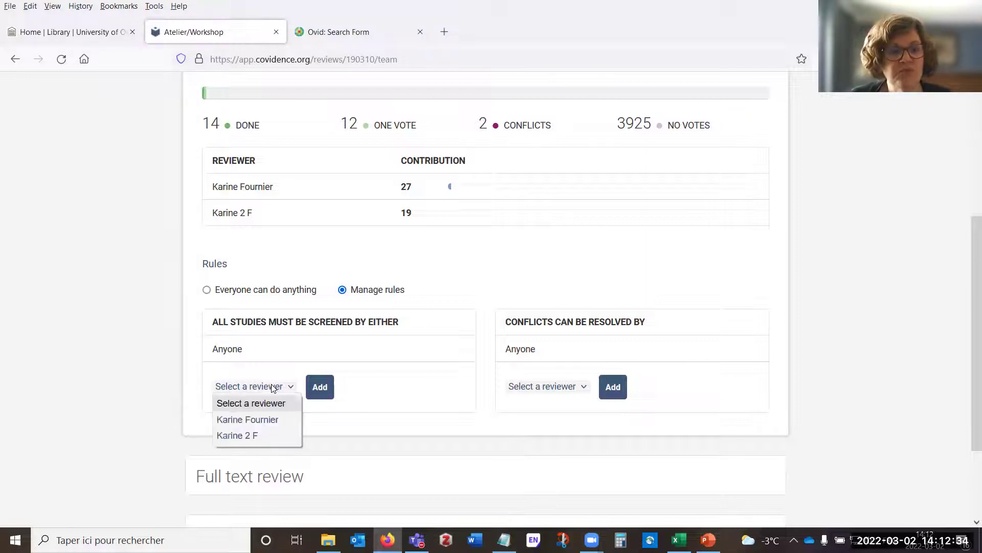
{"action": "left_click", "coordinate": [270, 420]}
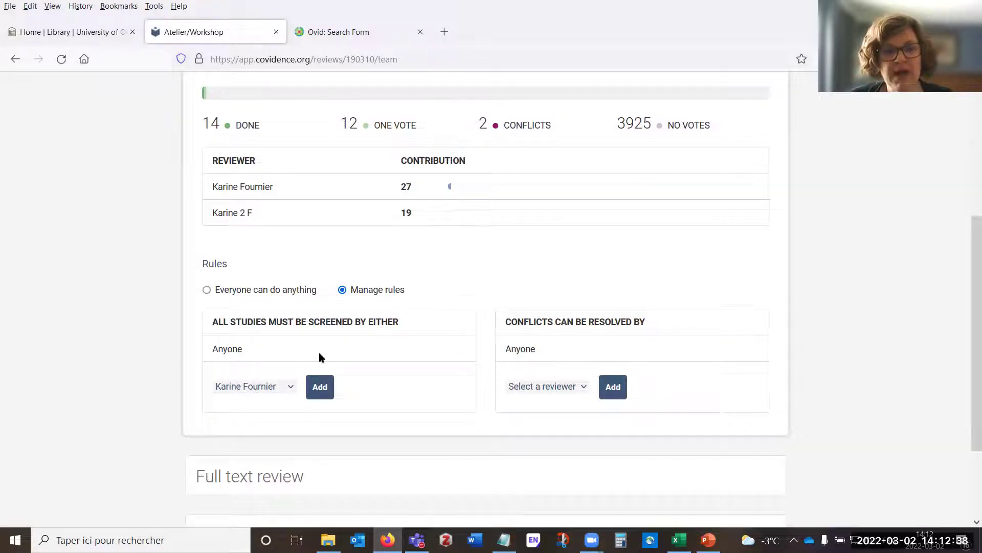
{"action": "left_click", "coordinate": [321, 388]}
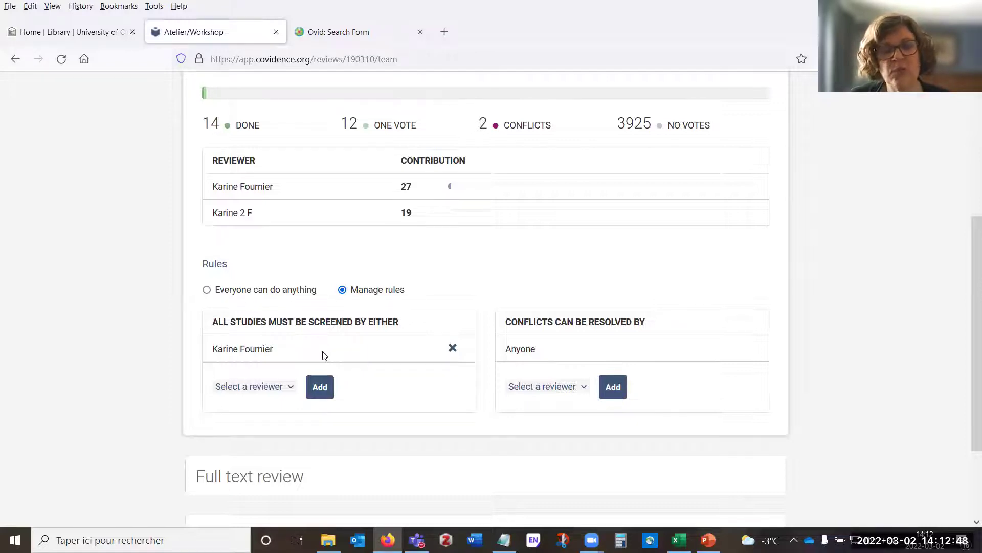
{"action": "left_click", "coordinate": [453, 348]}
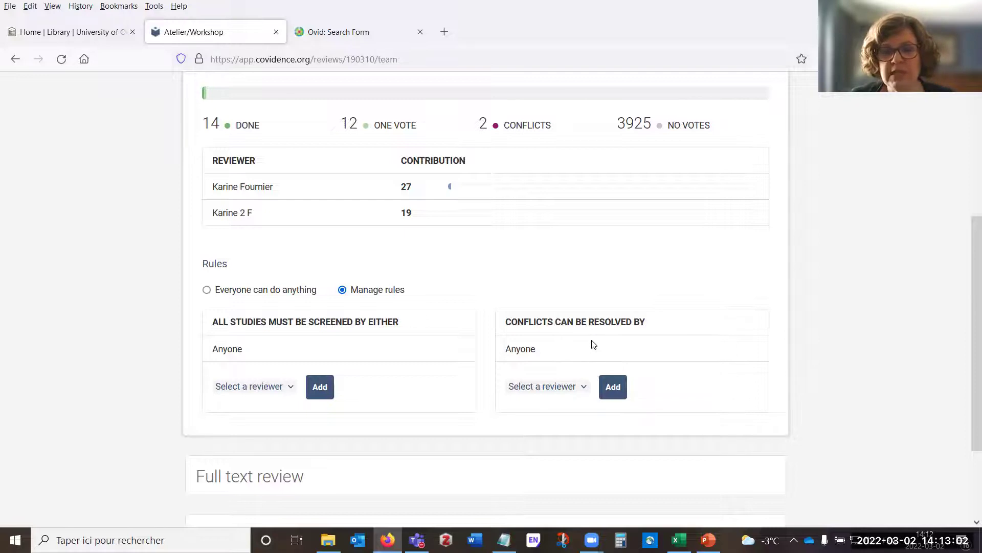
View the reviewers selectable for resolving title and abstract screening conflicts, without choosing one
{"action": "scroll", "coordinate": [549, 325], "scroll_direction": "down", "scroll_amount": 2}
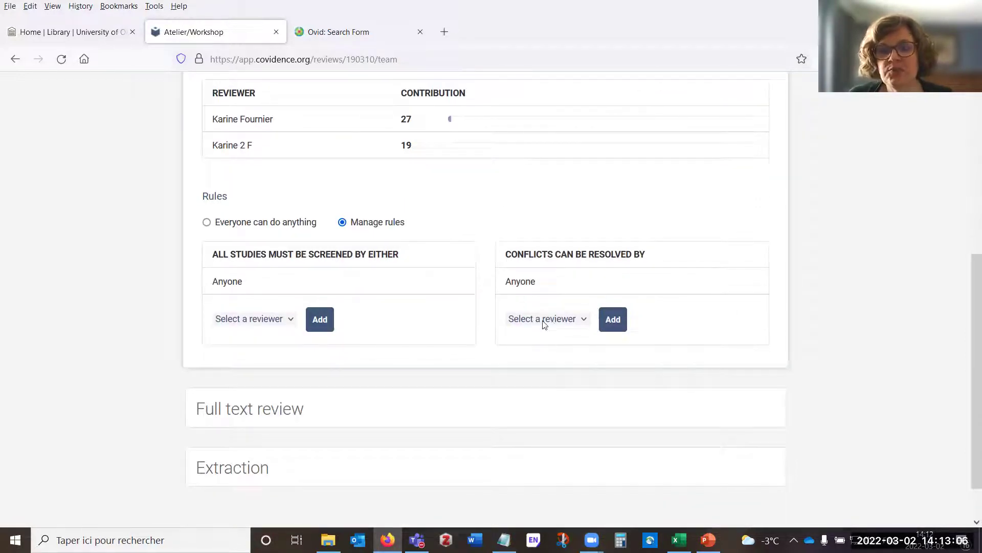
{"action": "left_click", "coordinate": [544, 322]}
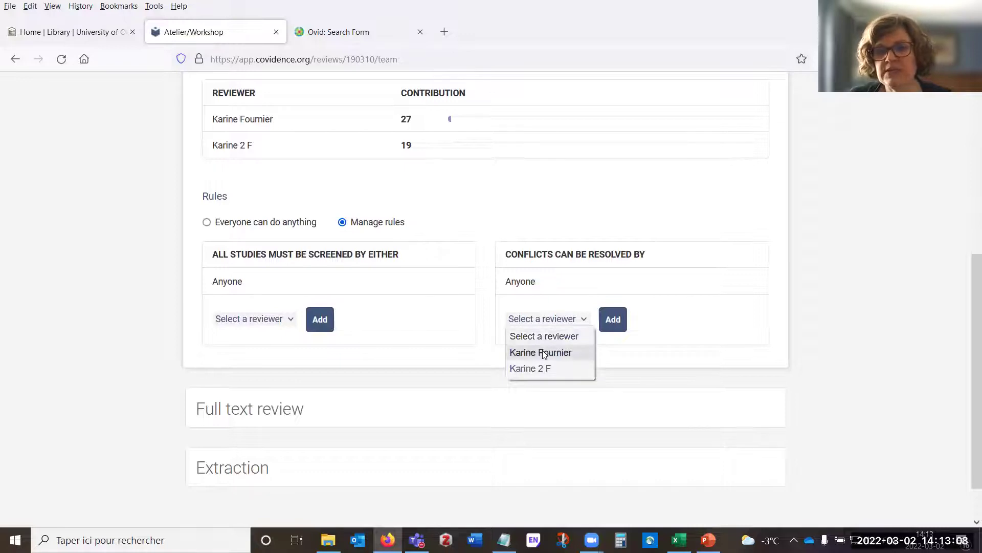
{"action": "left_click", "coordinate": [545, 284]}
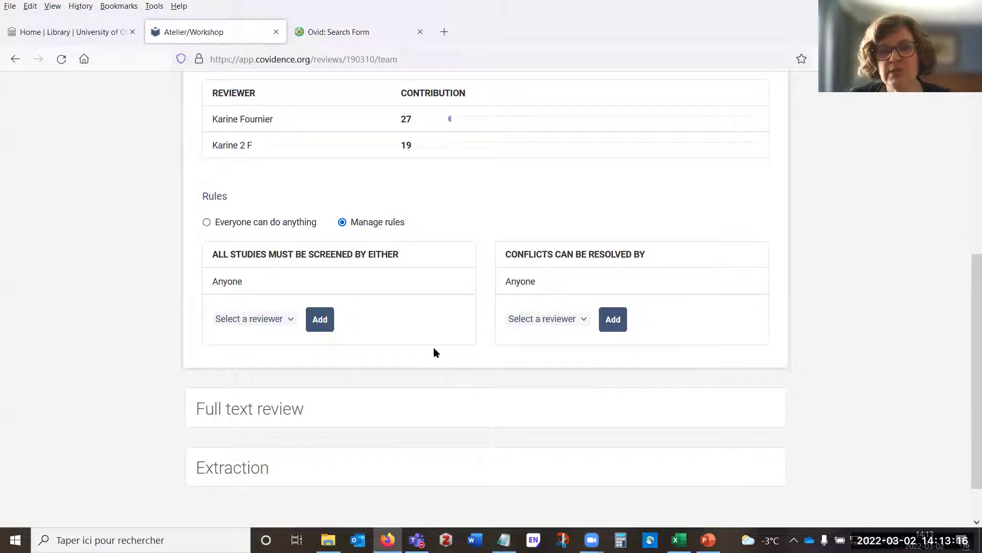
Examine the team settings for full text review and the team progress for extraction
{"action": "scroll", "coordinate": [417, 364], "scroll_direction": "down", "scroll_amount": 1}
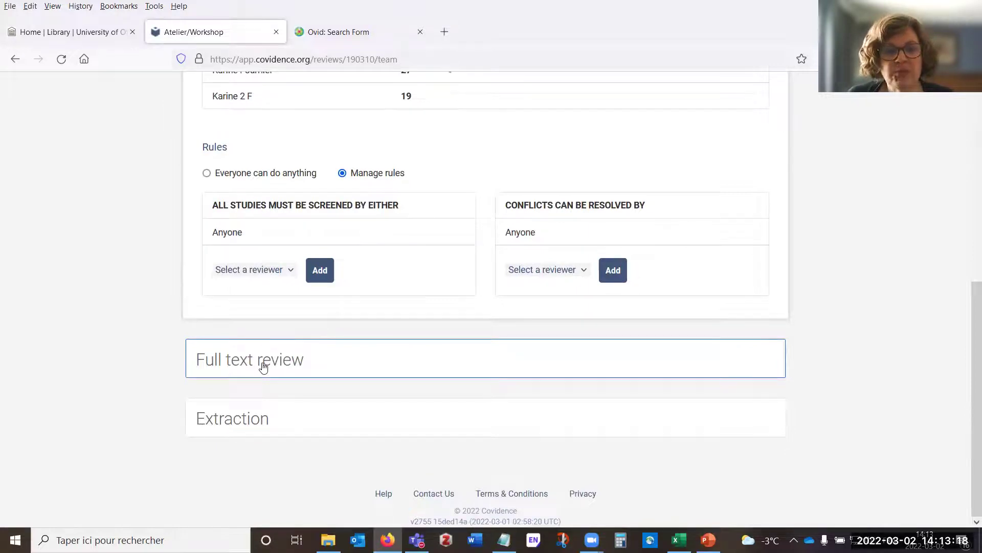
{"action": "left_click", "coordinate": [262, 363]}
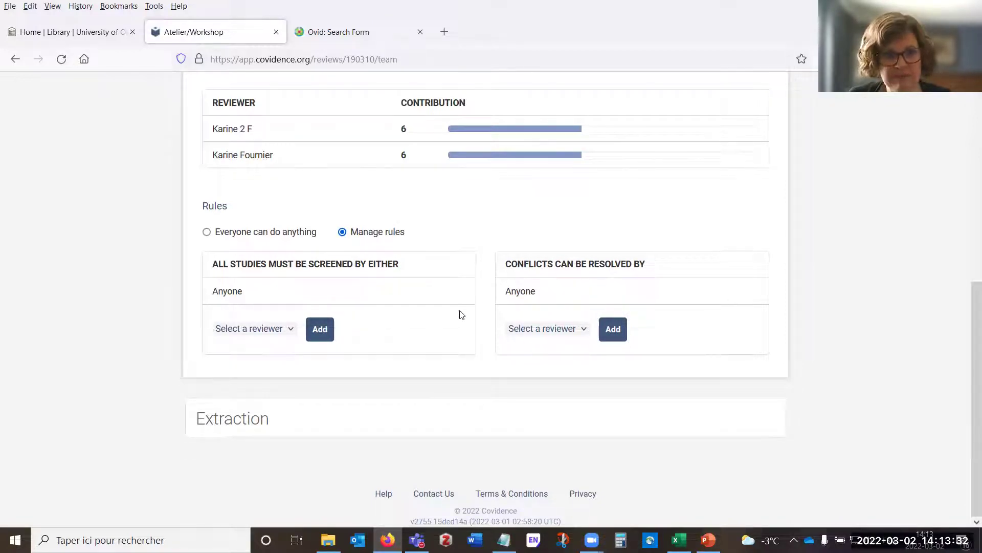
{"action": "left_click", "coordinate": [241, 422]}
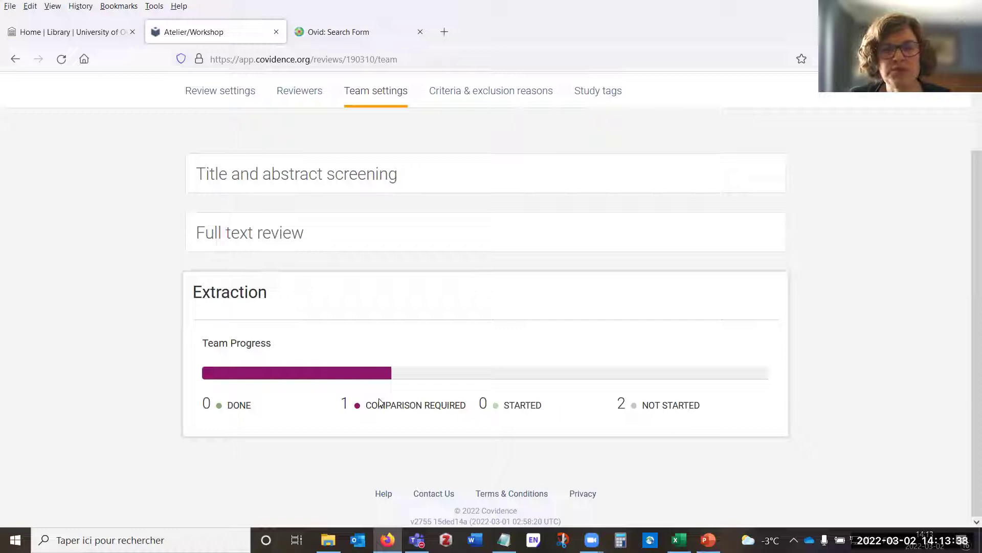
{"action": "scroll", "coordinate": [379, 402], "scroll_direction": "up", "scroll_amount": 2}
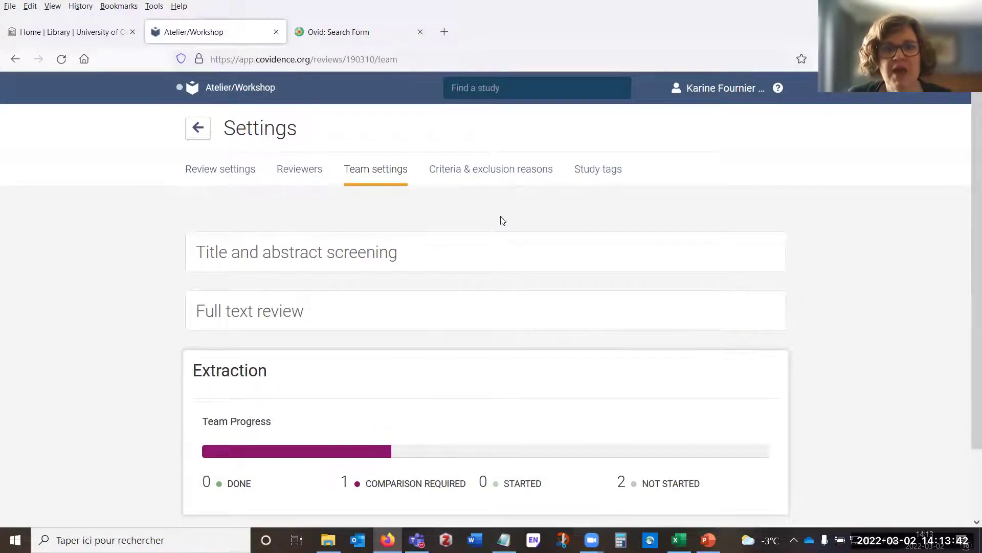
Open the criteria and exclusion reasons settings and review the inclusion and exclusion criteria for screening
{"action": "left_click", "coordinate": [501, 175]}
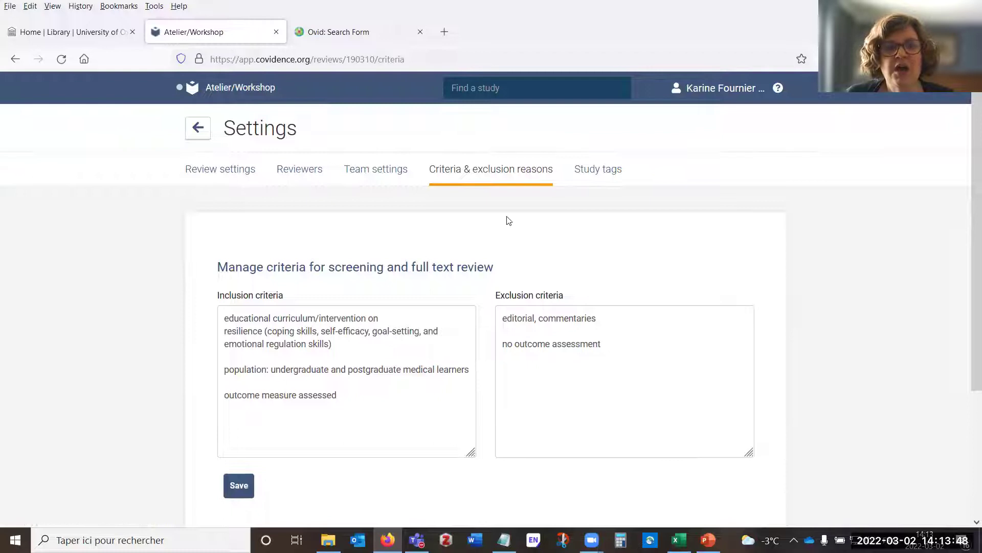
{"action": "scroll", "coordinate": [508, 221], "scroll_direction": "down", "scroll_amount": 1}
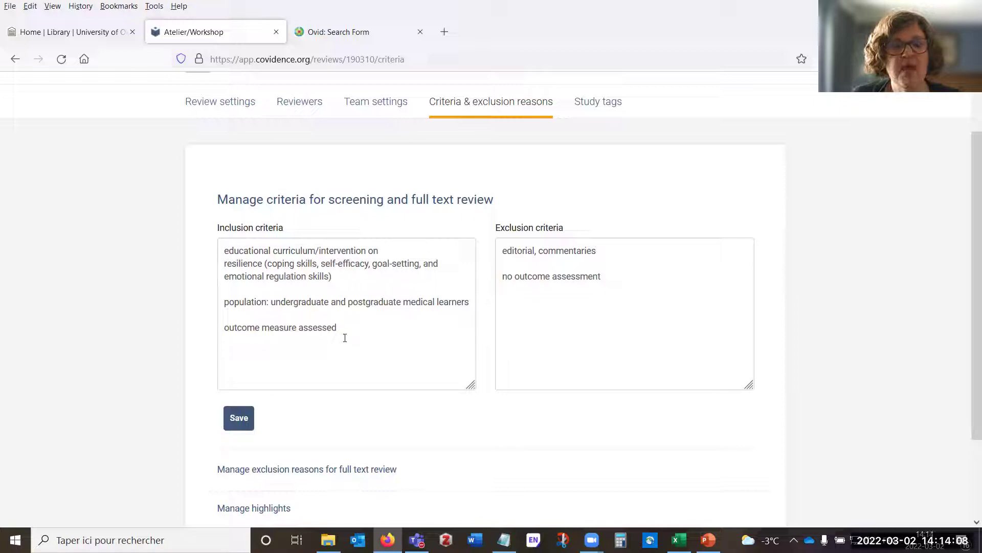
{"action": "scroll", "coordinate": [388, 283], "scroll_direction": "down", "scroll_amount": 3}
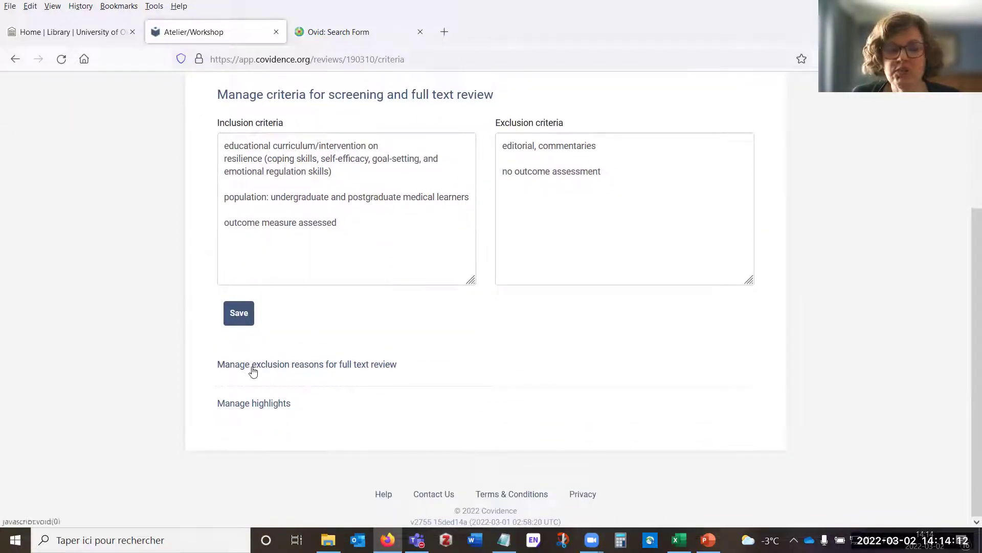
Open the exclusion reasons for full text review and read through the whole list
{"action": "left_click_drag", "start_coordinate": [213, 369], "coordinate": [405, 371]}
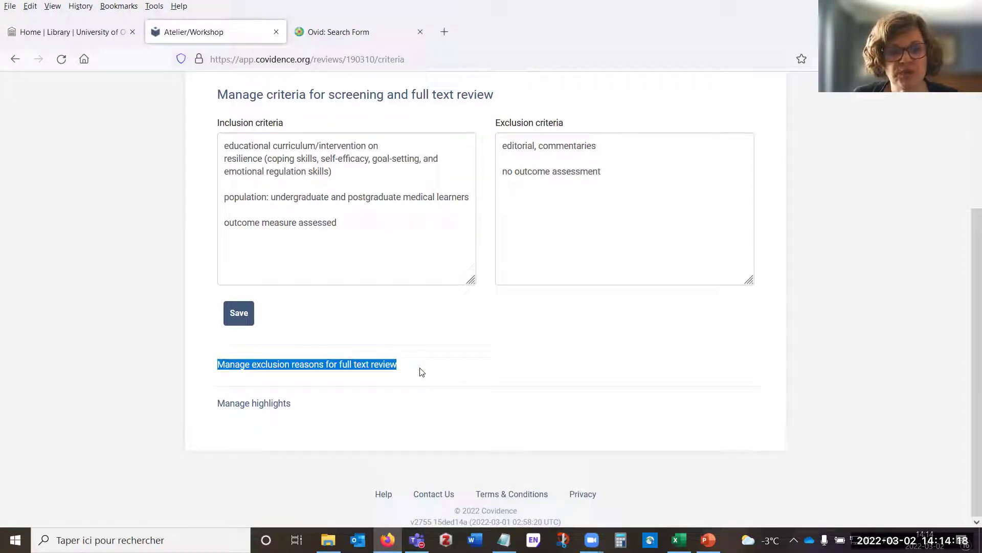
{"action": "left_click", "coordinate": [333, 367]}
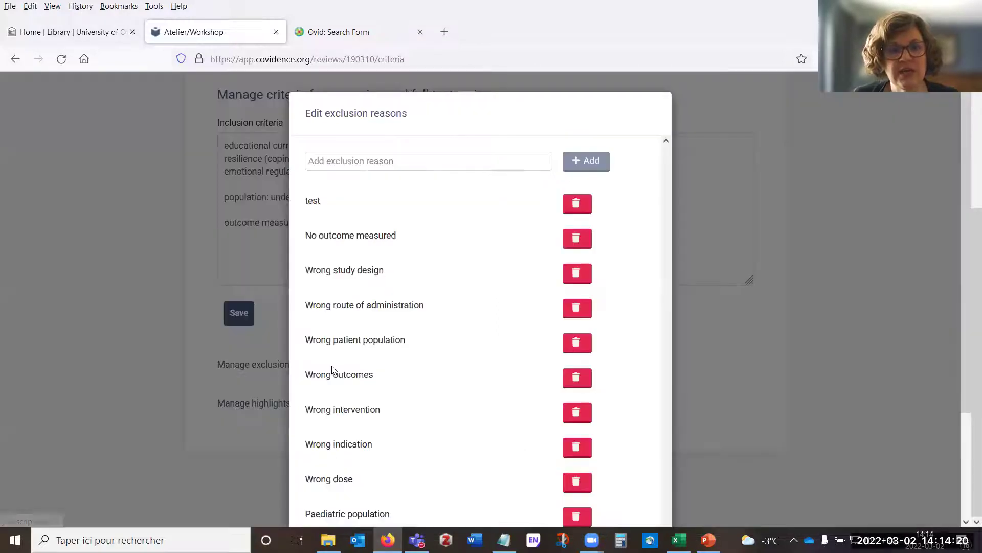
{"action": "scroll", "coordinate": [432, 275], "scroll_direction": "down", "scroll_amount": 2}
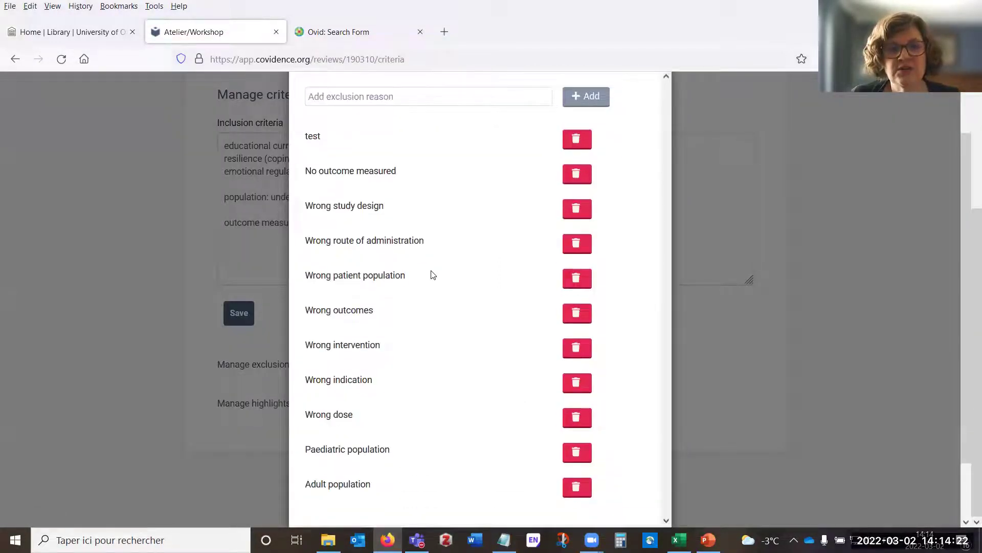
{"action": "scroll", "coordinate": [433, 275], "scroll_direction": "up", "scroll_amount": 2}
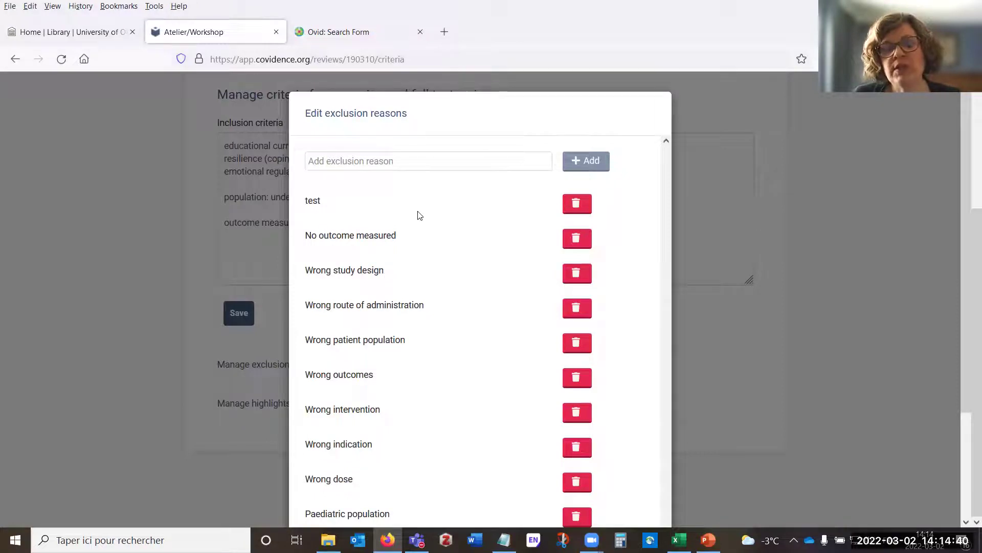
{"action": "scroll", "coordinate": [418, 213], "scroll_direction": "down", "scroll_amount": 2}
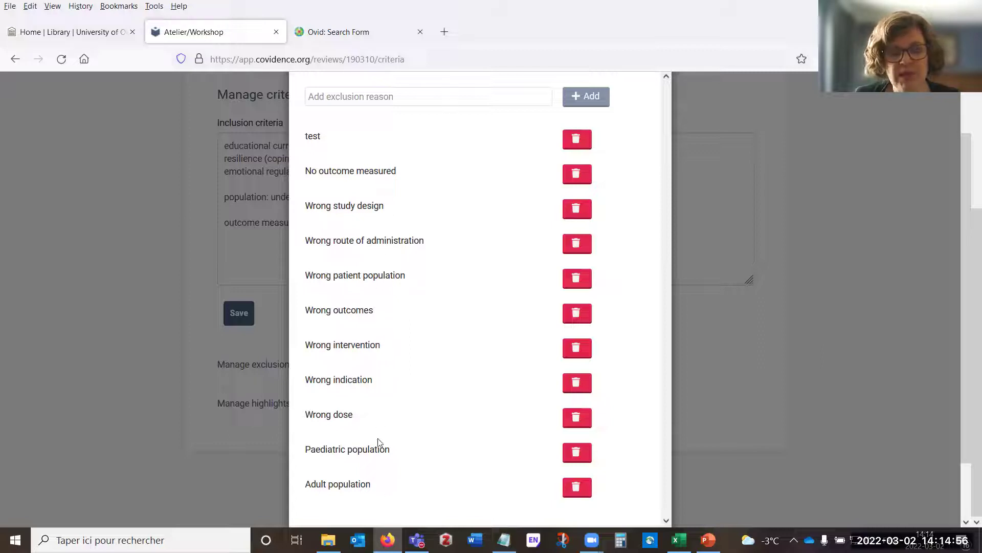
Add "test 2" as an exclusion reason for full text review
{"action": "scroll", "coordinate": [507, 377], "scroll_direction": "up", "scroll_amount": 2}
{"action": "left_click", "coordinate": [426, 157]}
{"action": "type", "text": "test "}
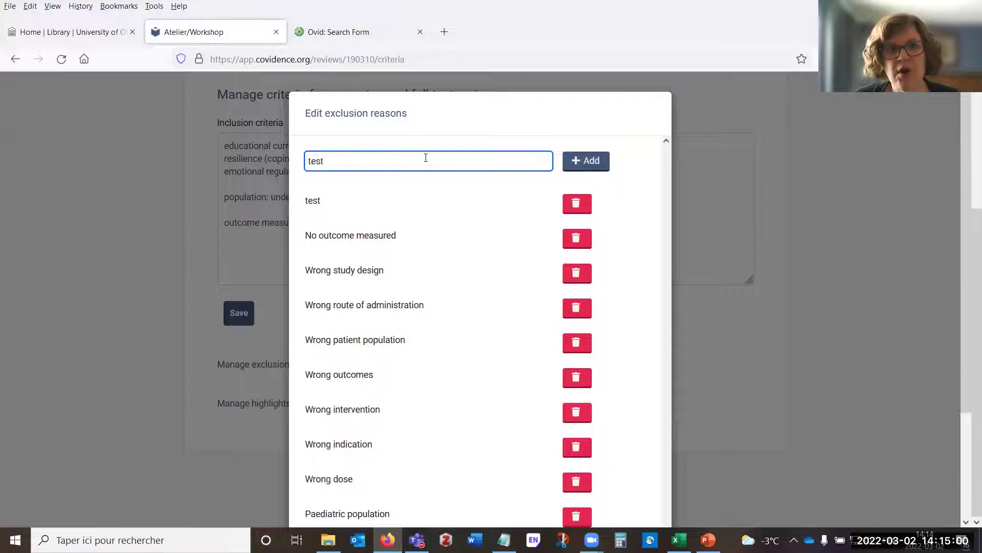
{"action": "type", "text": "2"}
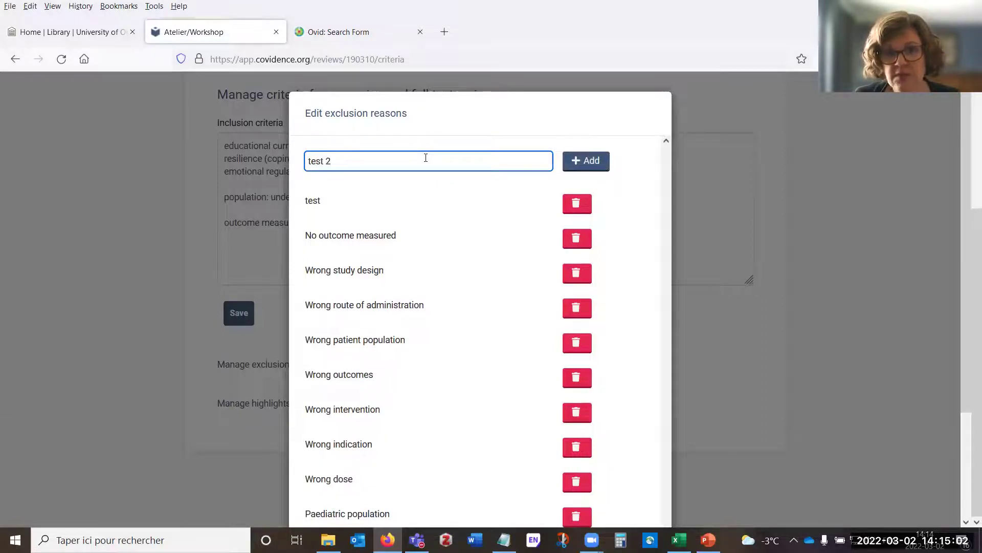
{"action": "left_click", "coordinate": [596, 162]}
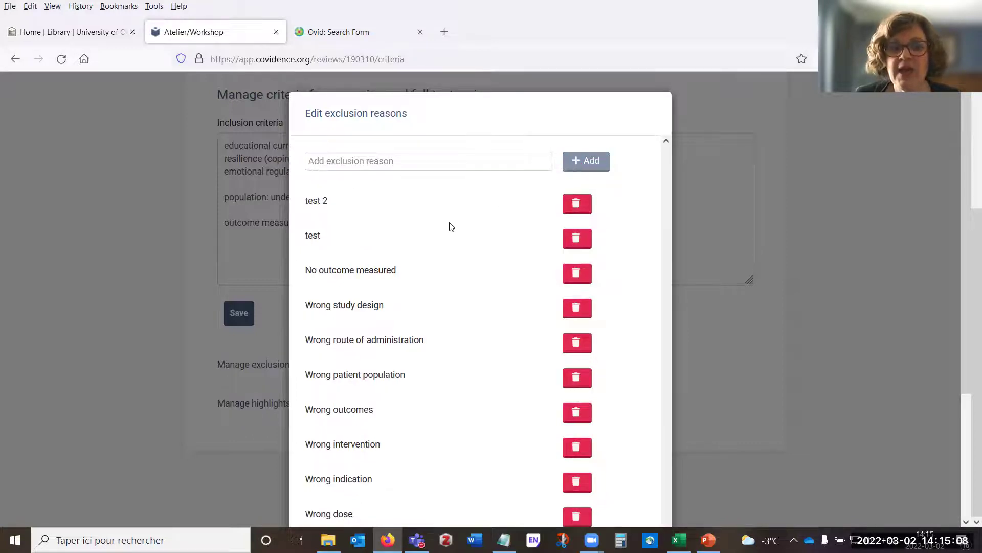
Delete the "test 2" exclusion reason and look over the remaining full text exclusion reasons
{"action": "scroll", "coordinate": [455, 256], "scroll_direction": "down", "scroll_amount": 2}
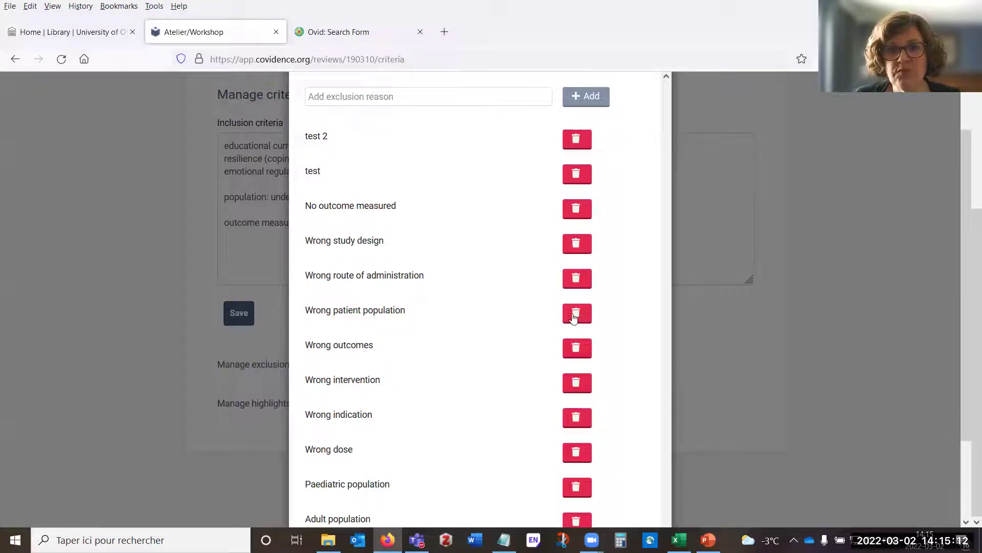
{"action": "left_click", "coordinate": [578, 141]}
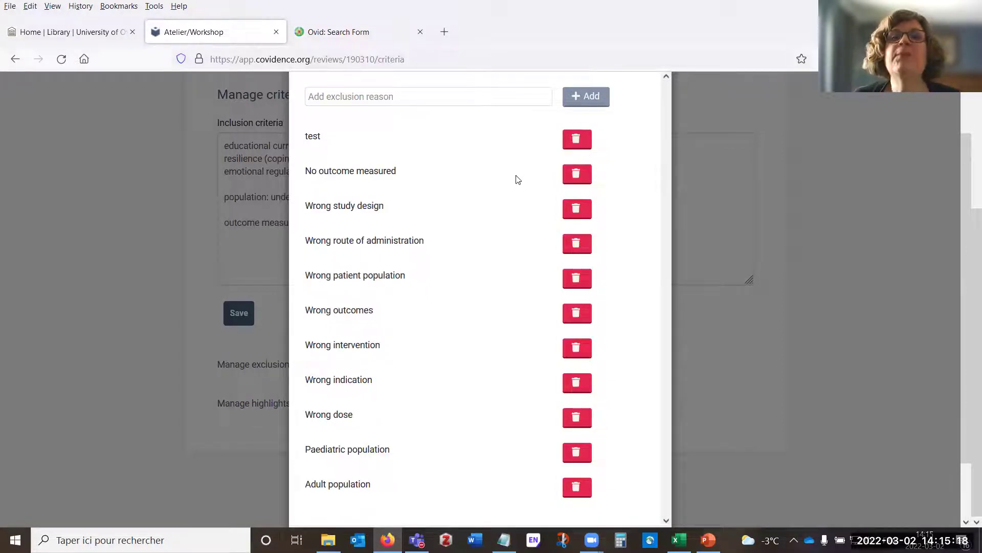
{"action": "scroll", "coordinate": [516, 184], "scroll_direction": "up", "scroll_amount": 2}
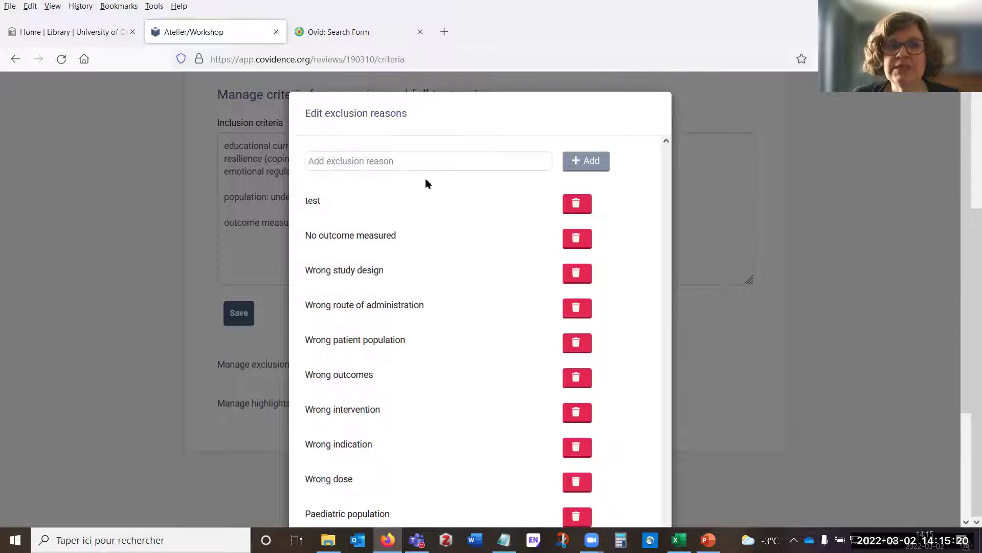
{"action": "scroll", "coordinate": [459, 213], "scroll_direction": "down", "scroll_amount": 2}
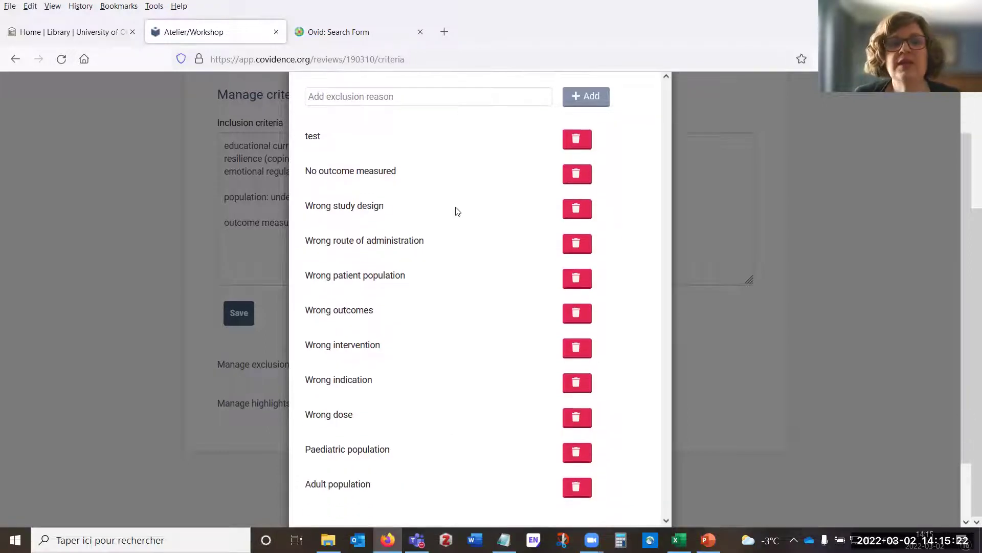
{"action": "scroll", "coordinate": [458, 213], "scroll_direction": "up", "scroll_amount": 2}
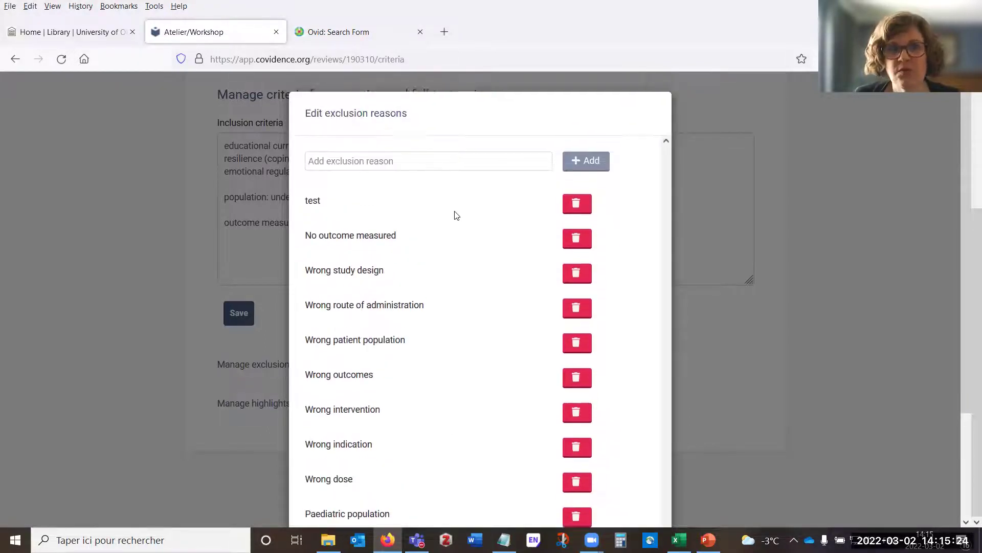
Close the exclusion reasons list, reopen it from the criteria settings to look it over again, and close it
{"action": "left_click", "coordinate": [272, 338]}
{"action": "scroll", "coordinate": [287, 330], "scroll_direction": "up", "scroll_amount": 3}
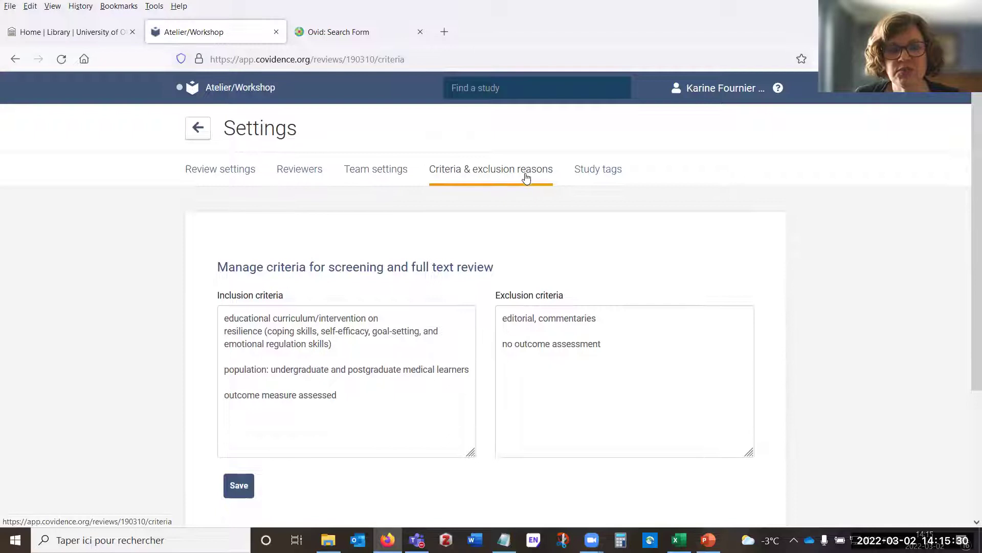
{"action": "scroll", "coordinate": [526, 178], "scroll_direction": "down", "scroll_amount": 3}
{"action": "left_click", "coordinate": [245, 401]}
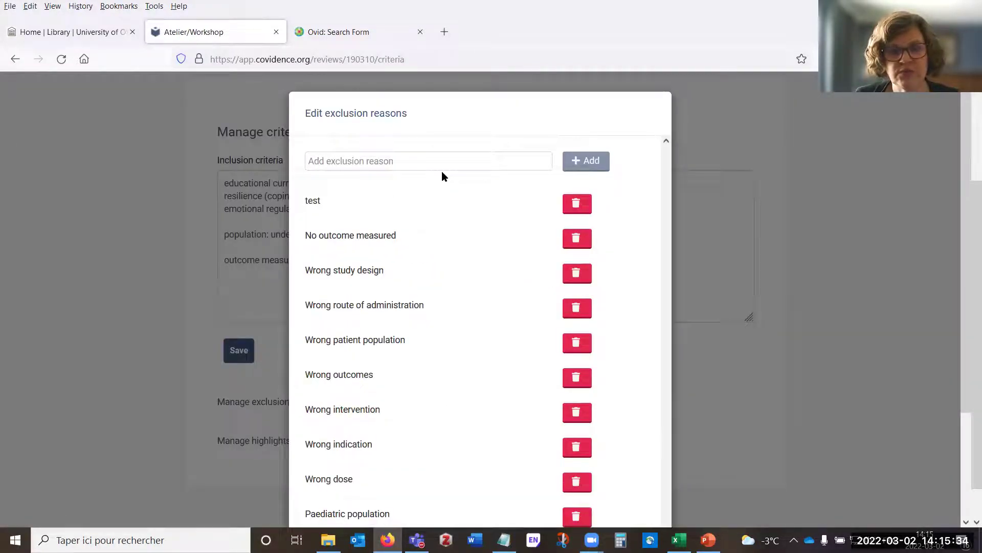
{"action": "scroll", "coordinate": [439, 180], "scroll_direction": "down", "scroll_amount": 5}
{"action": "left_click", "coordinate": [630, 495]}
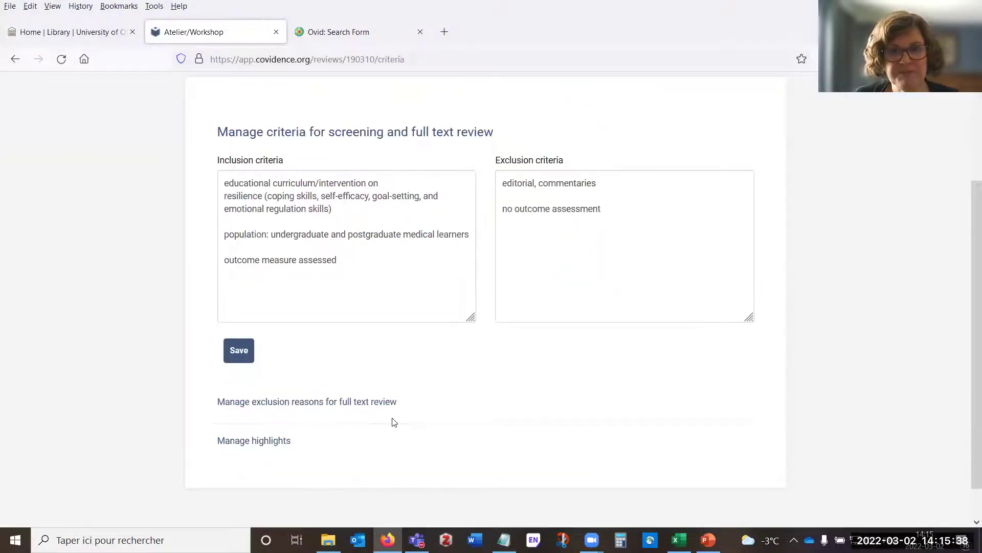
Add "medical education" as an inclusion keyword in the highlights settings and finish managing highlights
{"action": "scroll", "coordinate": [393, 420], "scroll_direction": "down", "scroll_amount": 1}
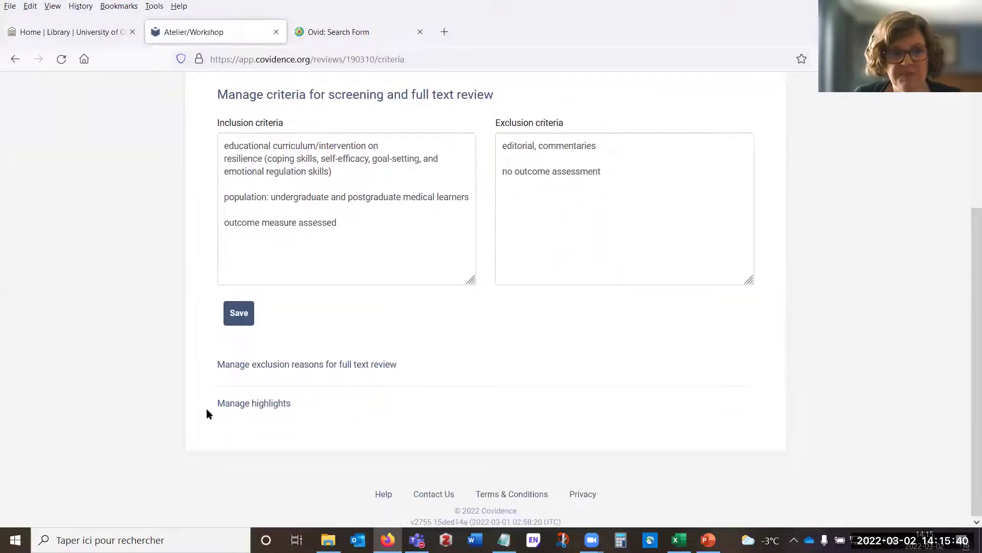
{"action": "left_click", "coordinate": [257, 404]}
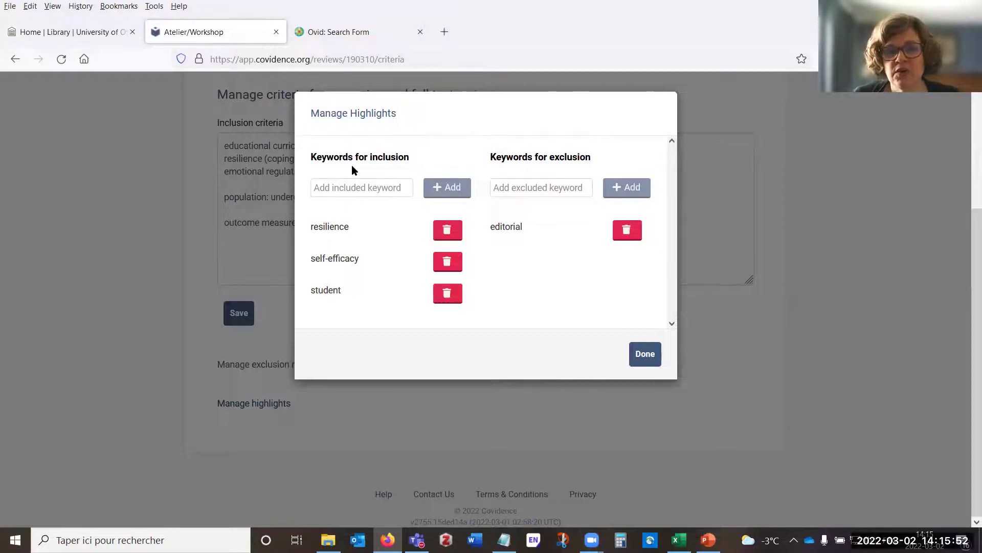
{"action": "left_click", "coordinate": [346, 188]}
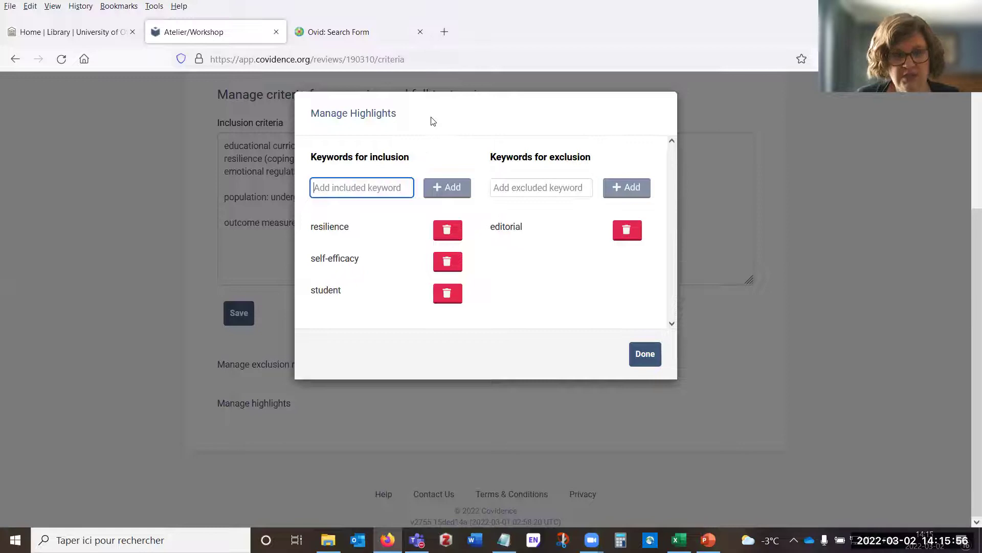
{"action": "type", "text": "me"}
{"action": "type", "text": "dica"}
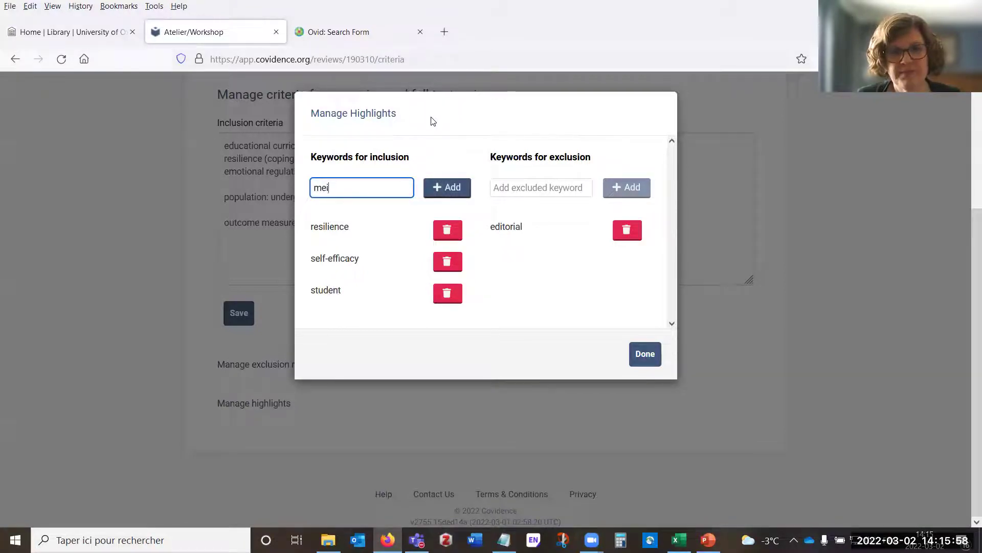
{"action": "type", "text": "l education"}
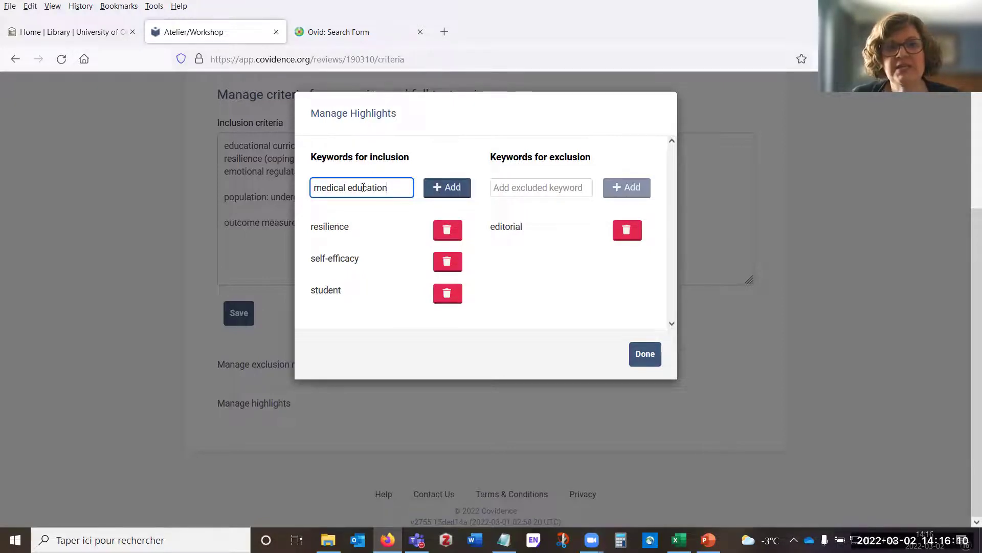
{"action": "left_click", "coordinate": [439, 187]}
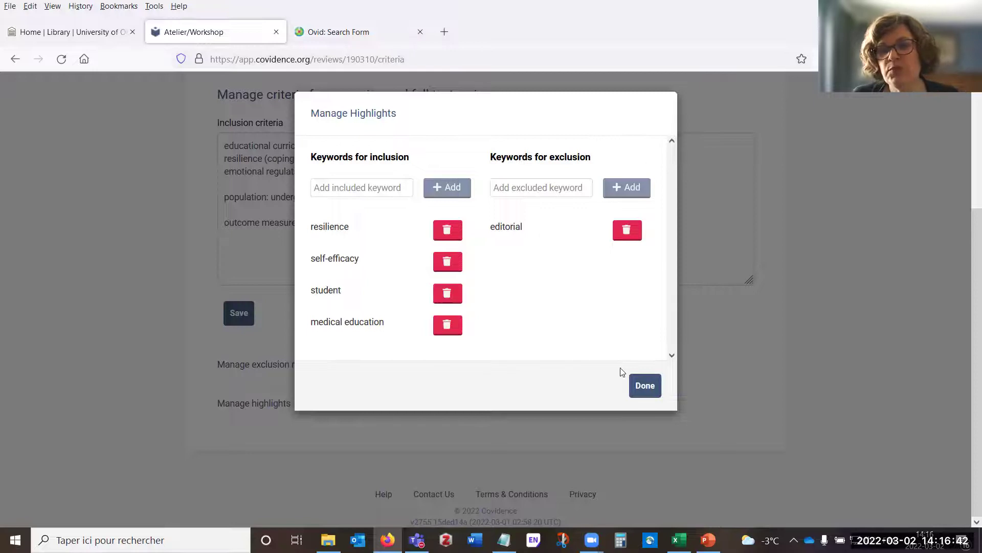
{"action": "left_click", "coordinate": [645, 391]}
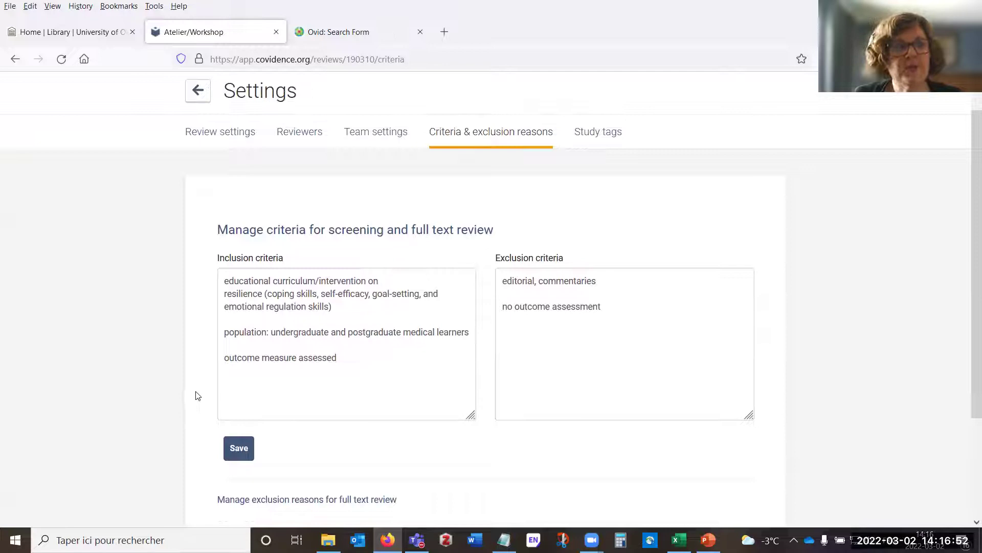
Open the study tags settings and review the existing tags, including "conference abstract"
{"action": "scroll", "coordinate": [440, 286], "scroll_direction": "down", "scroll_amount": 2}
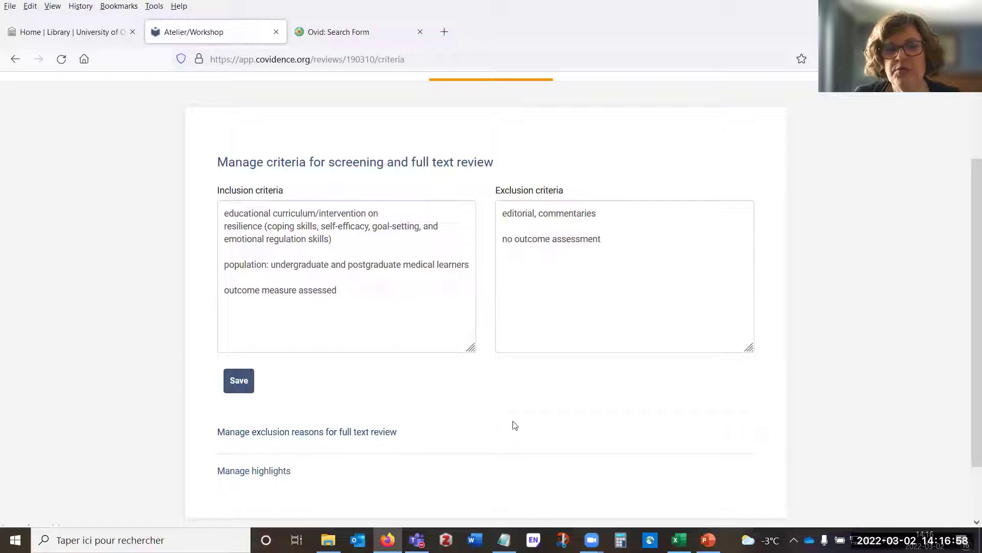
{"action": "scroll", "coordinate": [644, 433], "scroll_direction": "up", "scroll_amount": 1}
{"action": "scroll", "coordinate": [643, 433], "scroll_direction": "up", "scroll_amount": 2}
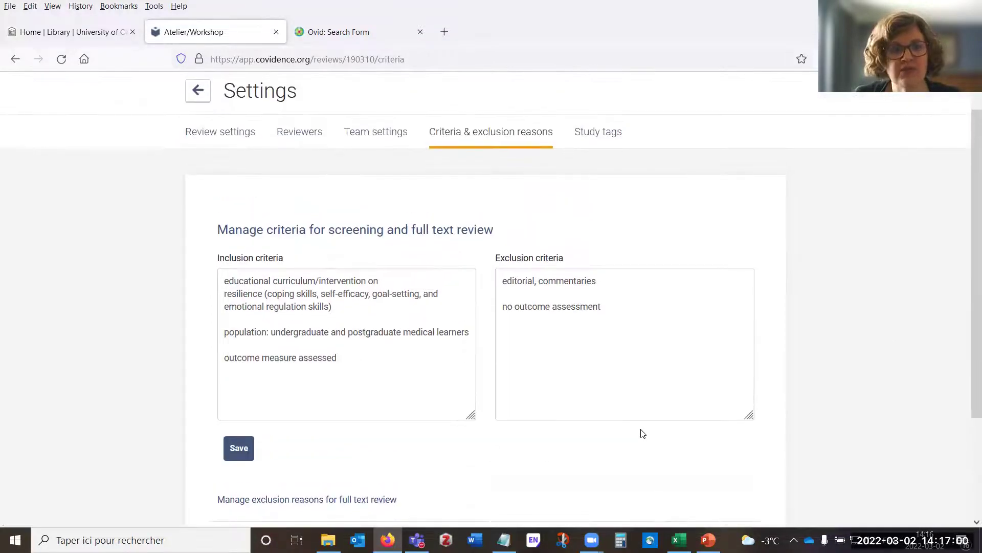
{"action": "left_click", "coordinate": [607, 140]}
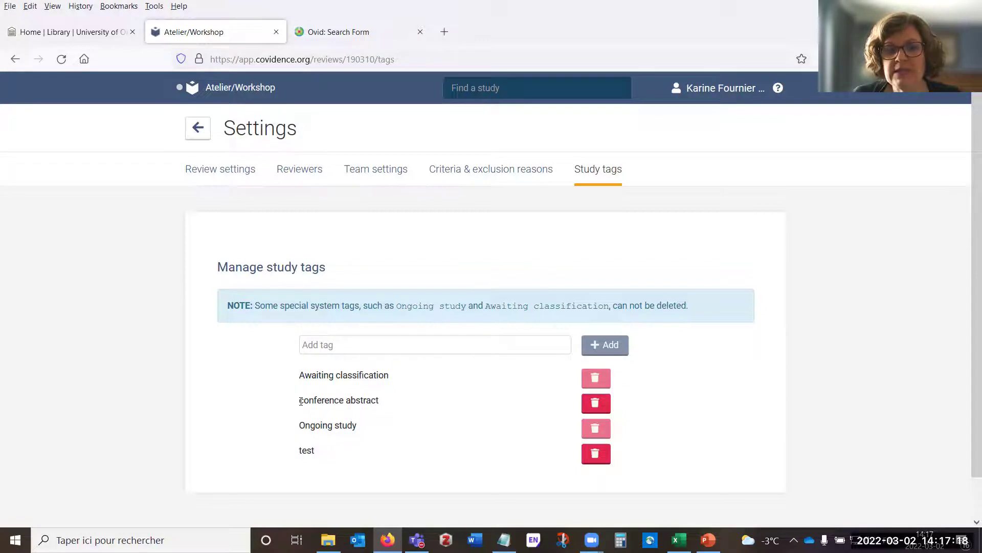
{"action": "left_click_drag", "start_coordinate": [301, 400], "coordinate": [386, 402]}
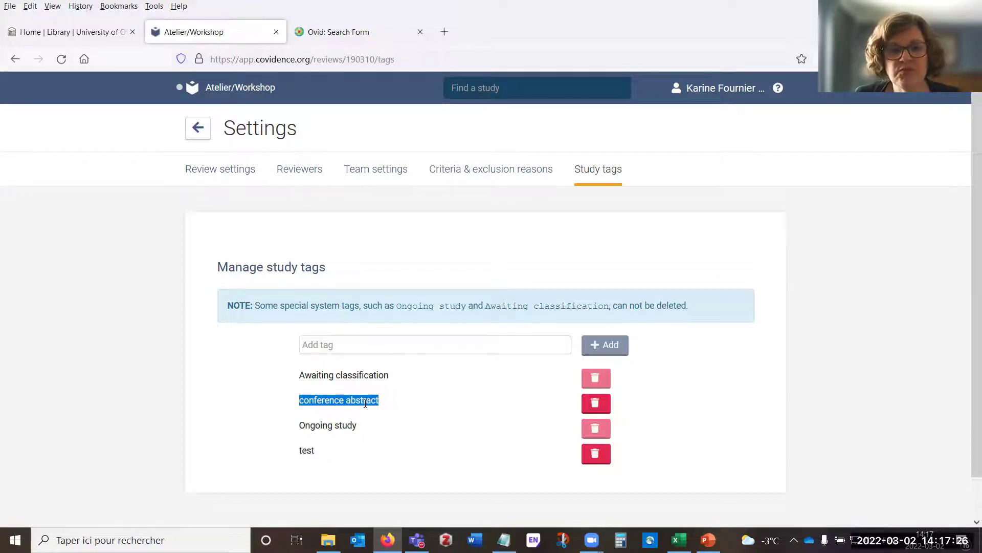
{"action": "scroll", "coordinate": [369, 407], "scroll_direction": "down", "scroll_amount": 2}
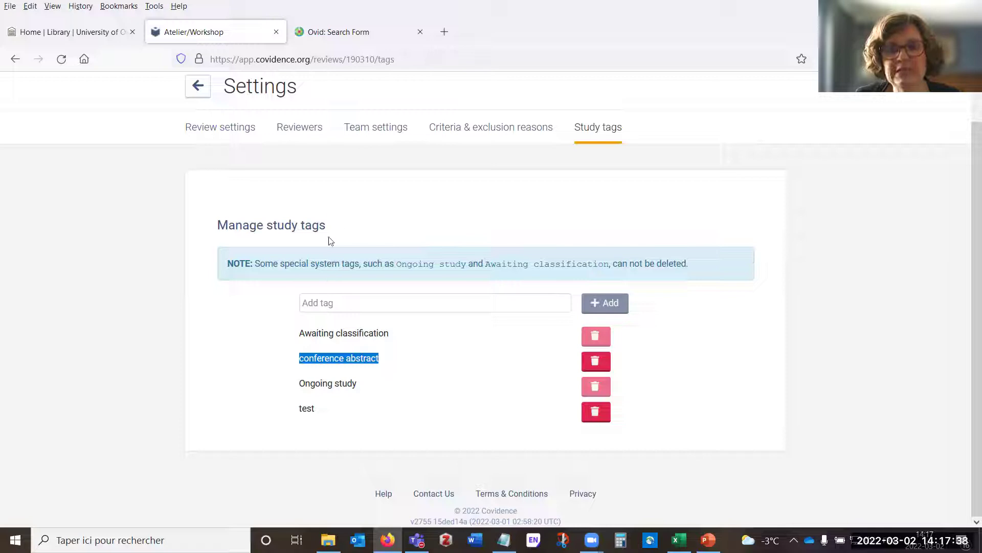
{"action": "scroll", "coordinate": [229, 173], "scroll_direction": "up", "scroll_amount": 1}
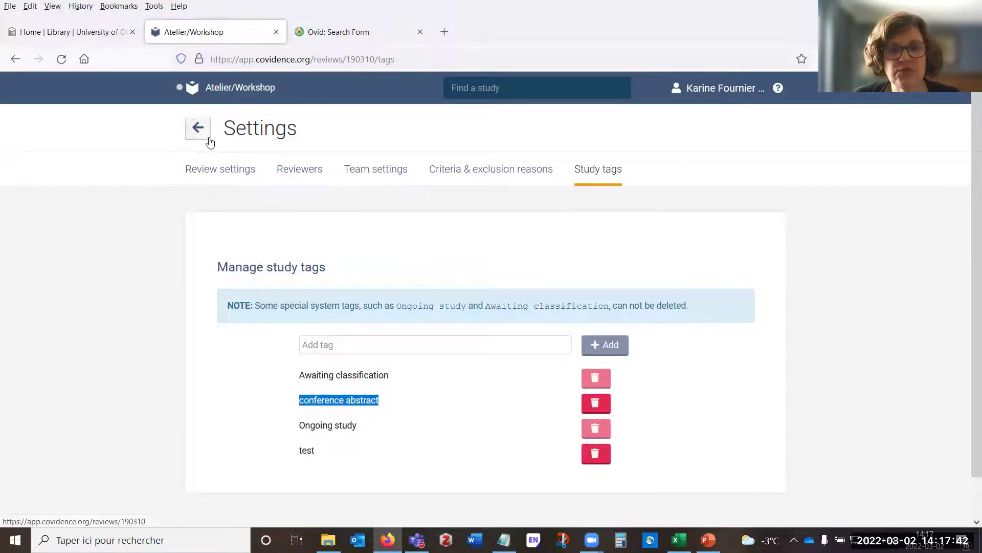
{"action": "left_click", "coordinate": [251, 135]}
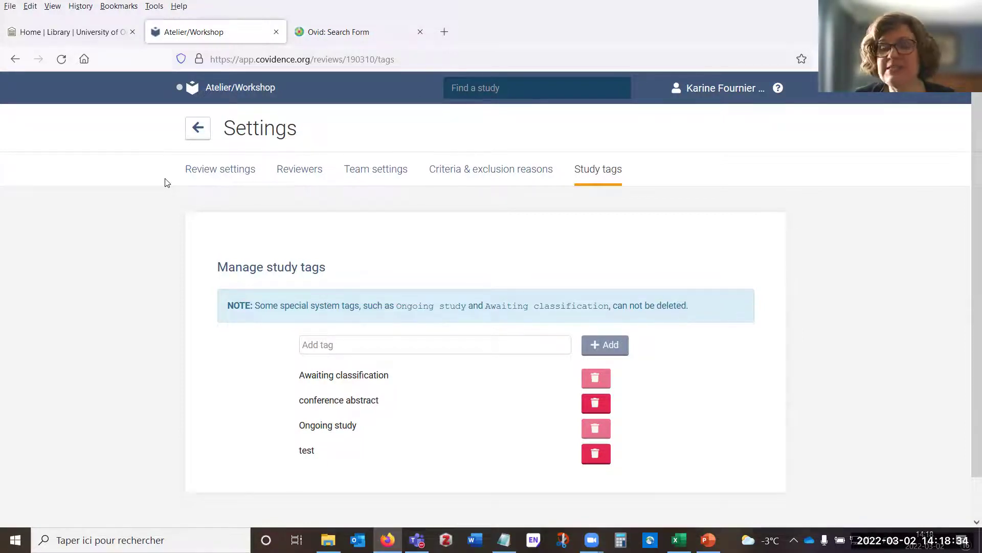
Return to the review summary and switch to the Ovid search form in the browser
{"action": "left_click", "coordinate": [195, 130]}
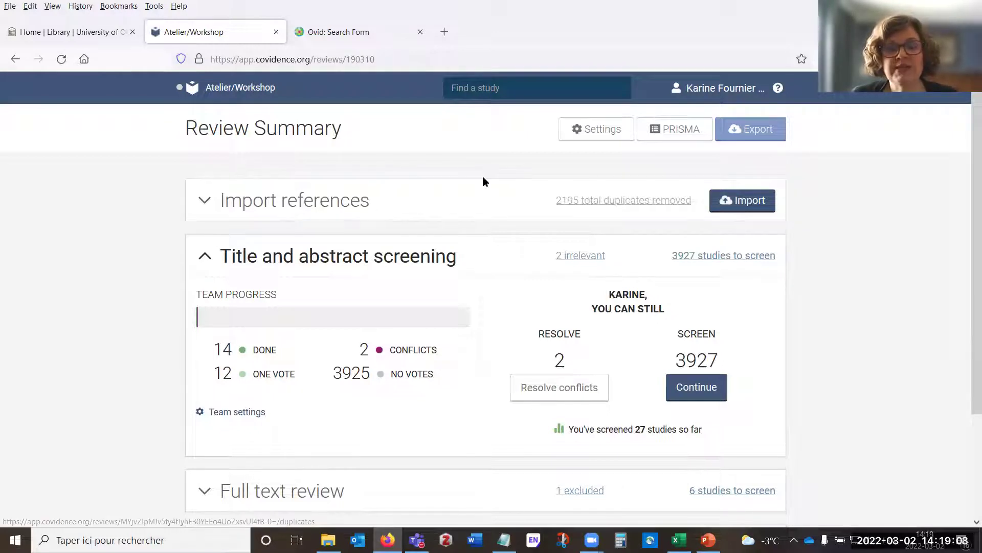
{"action": "key", "text": "super+Down"}
{"action": "left_click", "coordinate": [562, 78]}
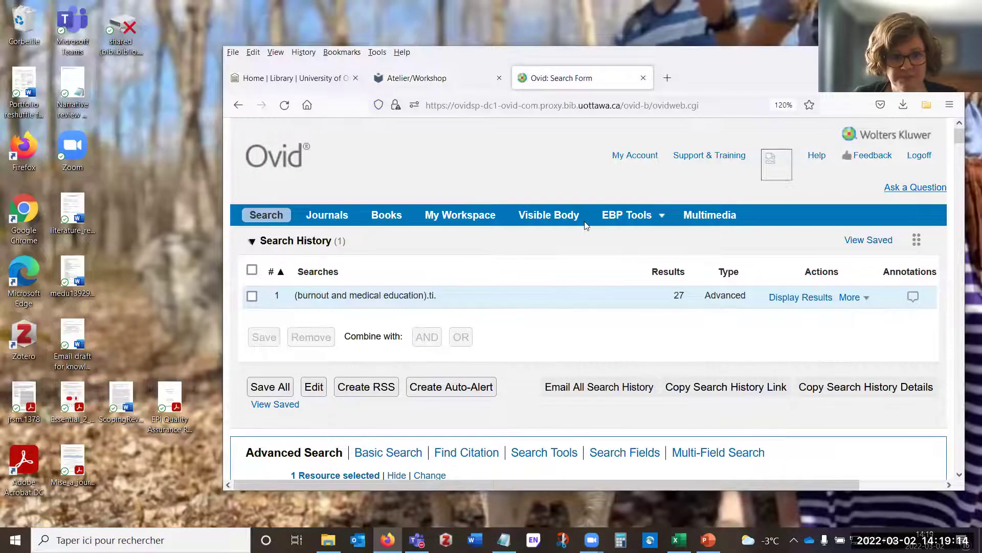
{"action": "key", "text": "super+Up"}
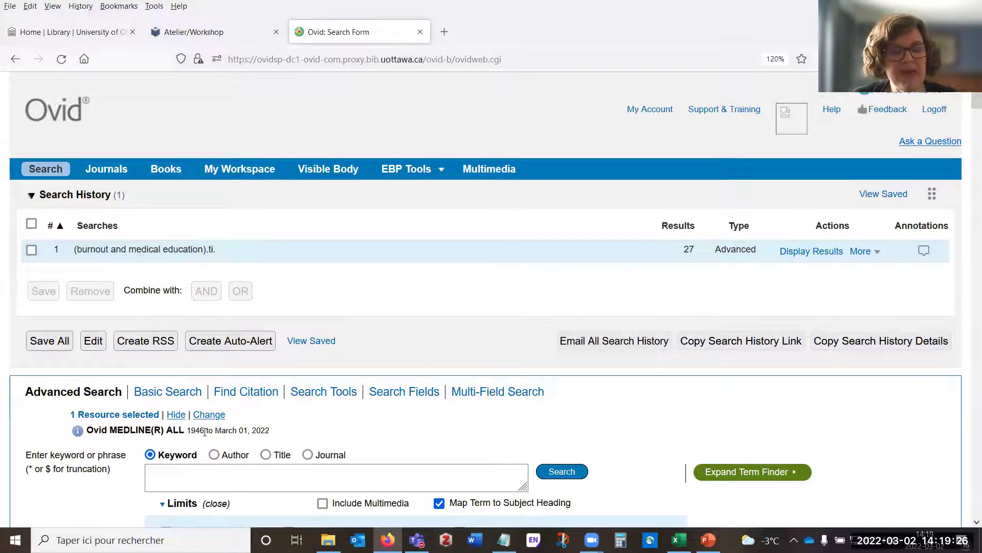
Select all records in the Ovid MEDLINE results for the burnout and medical education title search
{"action": "scroll", "coordinate": [204, 431], "scroll_direction": "down", "scroll_amount": 2}
{"action": "left_click", "coordinate": [179, 388]}
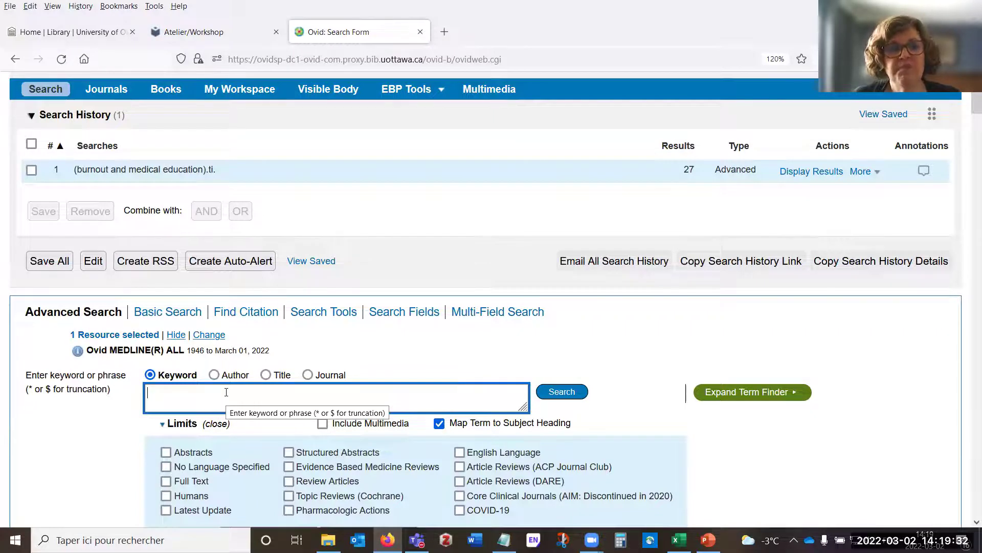
{"action": "scroll", "coordinate": [258, 304], "scroll_direction": "down", "scroll_amount": 5}
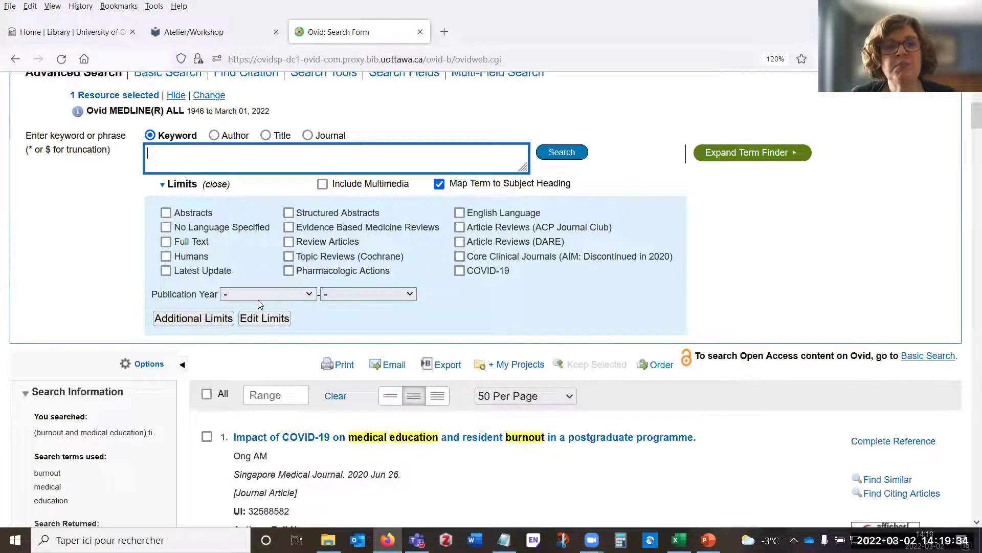
{"action": "scroll", "coordinate": [258, 302], "scroll_direction": "down", "scroll_amount": 2}
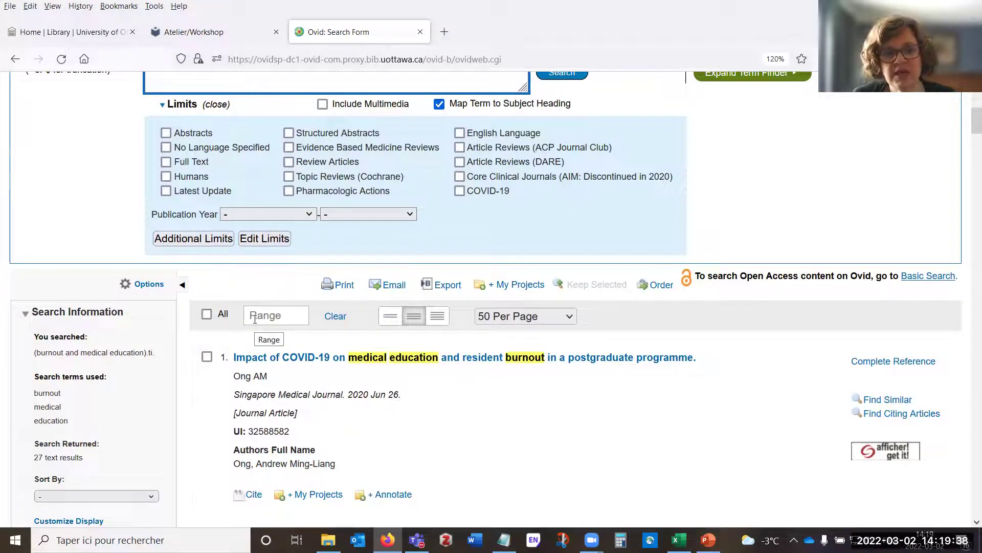
{"action": "left_click", "coordinate": [212, 315]}
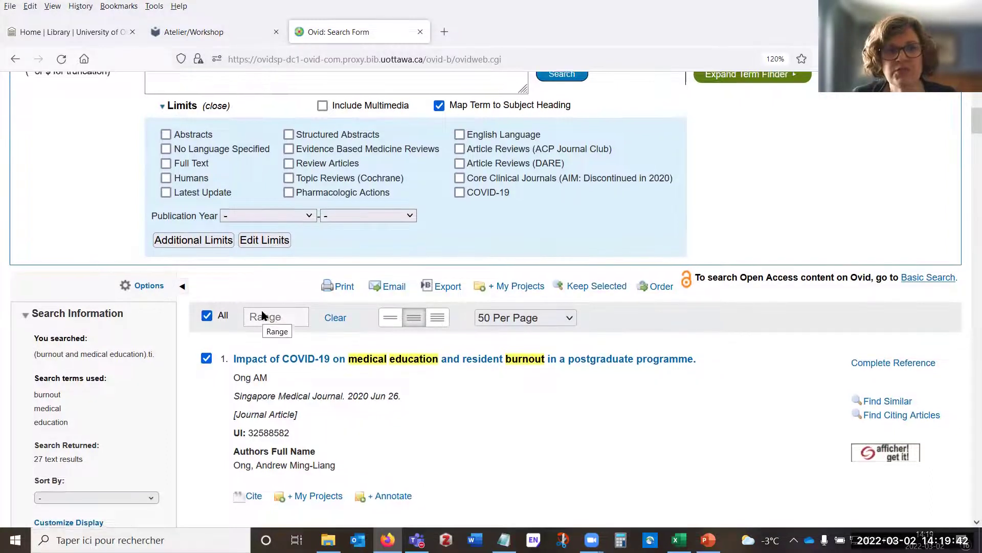
{"action": "scroll", "coordinate": [307, 240], "scroll_direction": "up", "scroll_amount": 6}
{"action": "scroll", "coordinate": [394, 232], "scroll_direction": "down", "scroll_amount": 2}
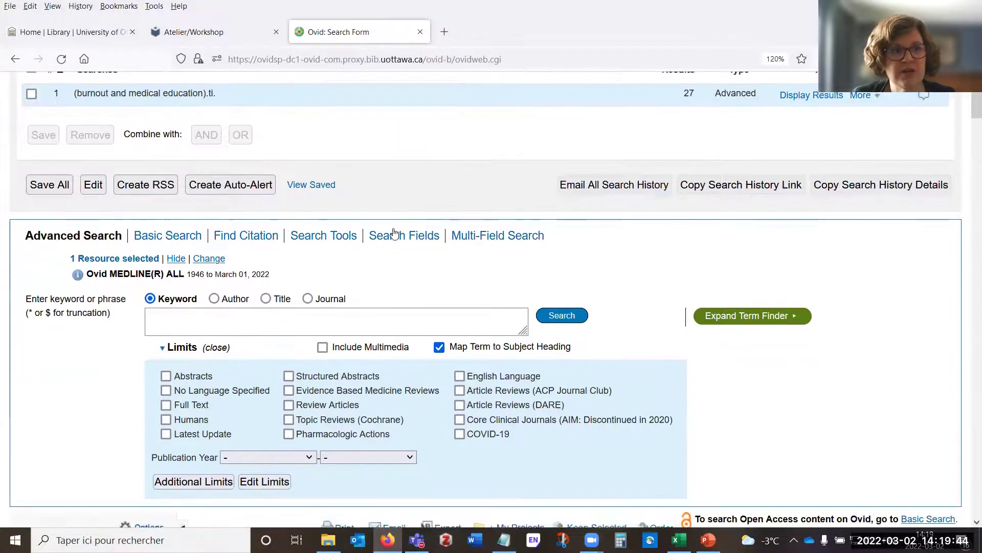
{"action": "scroll", "coordinate": [421, 321], "scroll_direction": "down", "scroll_amount": 3}
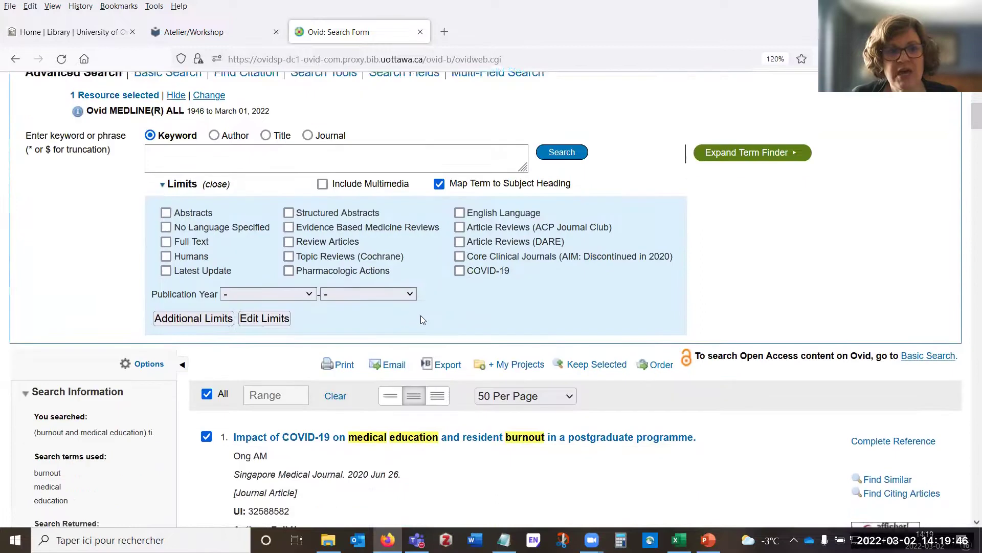
{"action": "scroll", "coordinate": [423, 319], "scroll_direction": "down", "scroll_amount": 4}
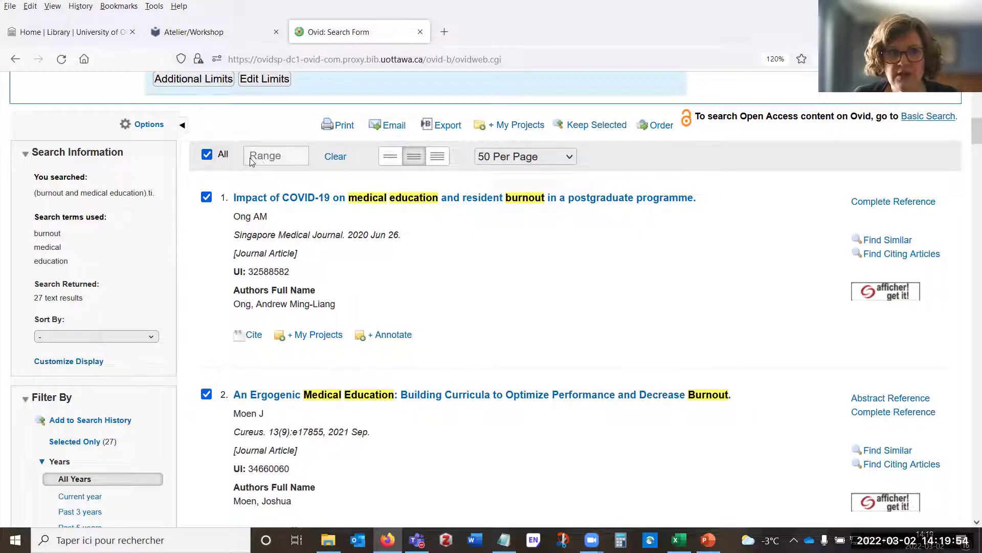
{"action": "scroll", "coordinate": [269, 189], "scroll_direction": "down", "scroll_amount": 2}
{"action": "scroll", "coordinate": [270, 189], "scroll_direction": "up", "scroll_amount": 4}
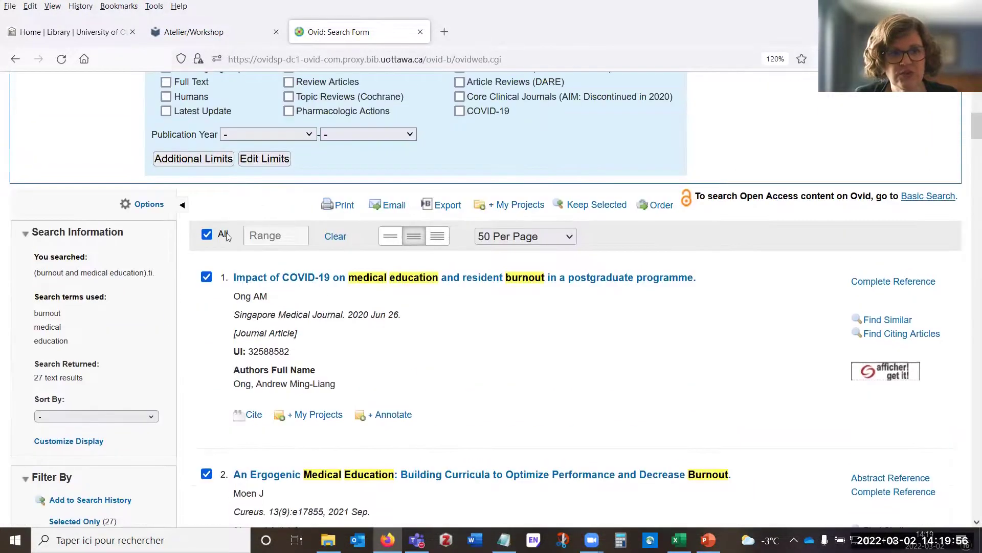
Deselect all records and enter 1-1000 as the range of results to select
{"action": "left_click", "coordinate": [207, 234]}
{"action": "left_click", "coordinate": [264, 234]}
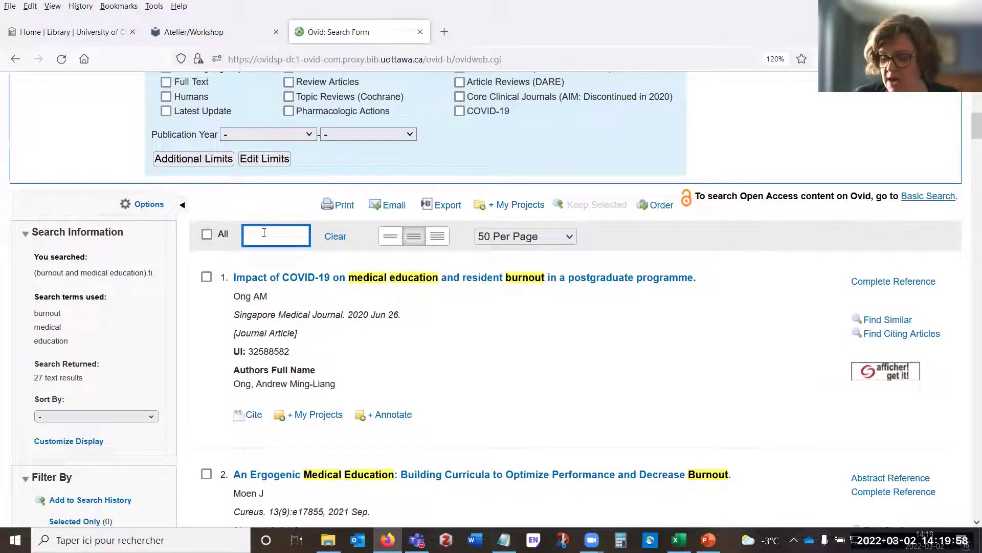
{"action": "type", "text": "1-"}
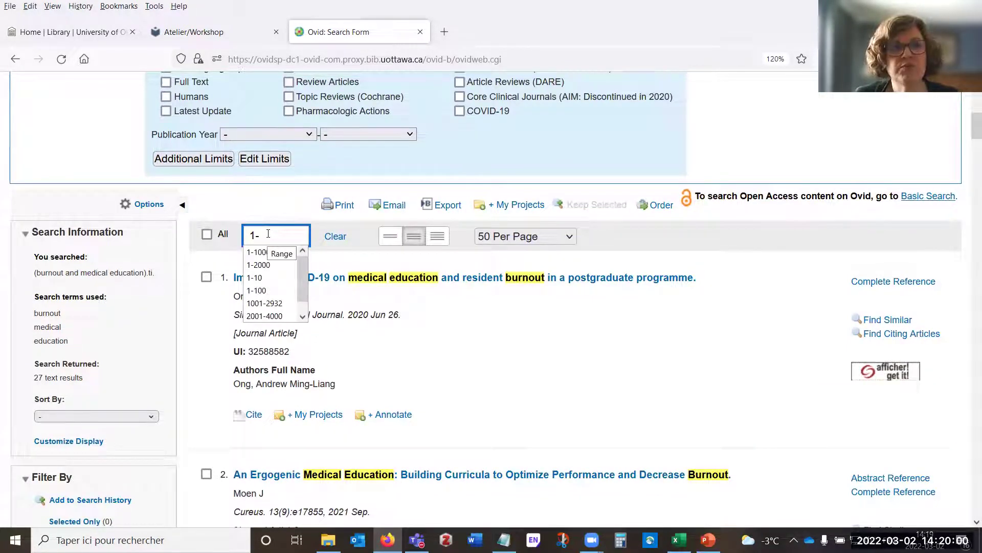
{"action": "type", "text": "1000"}
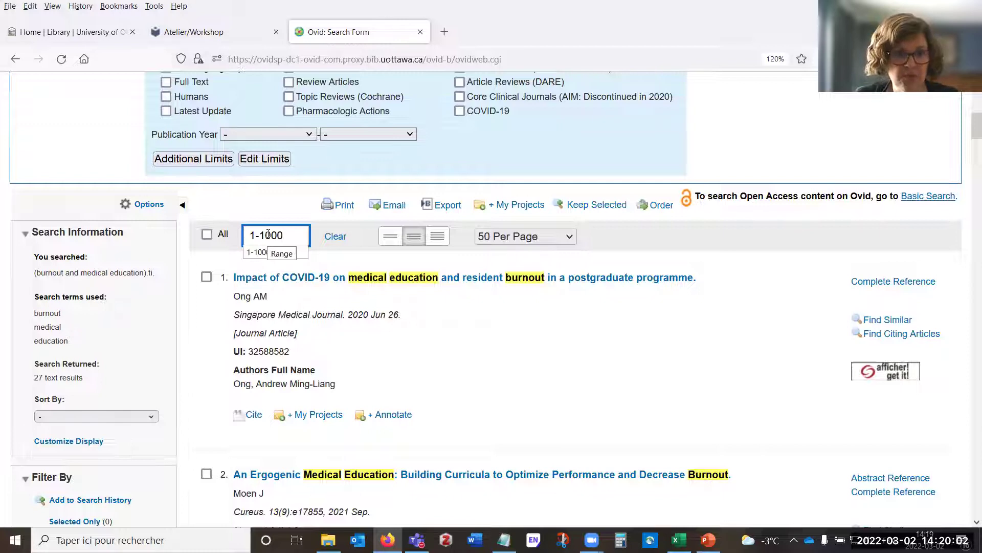
Change the range of results to select to 1001-2000
{"action": "left_click", "coordinate": [287, 236]}
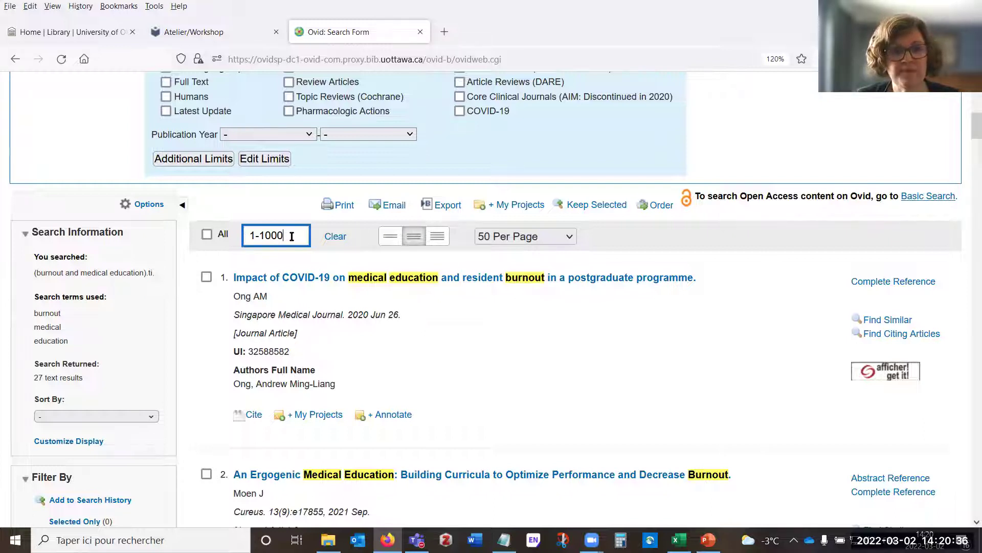
{"action": "left_click_drag", "start_coordinate": [291, 236], "coordinate": [226, 235]}
{"action": "type", "text": "1001-"}
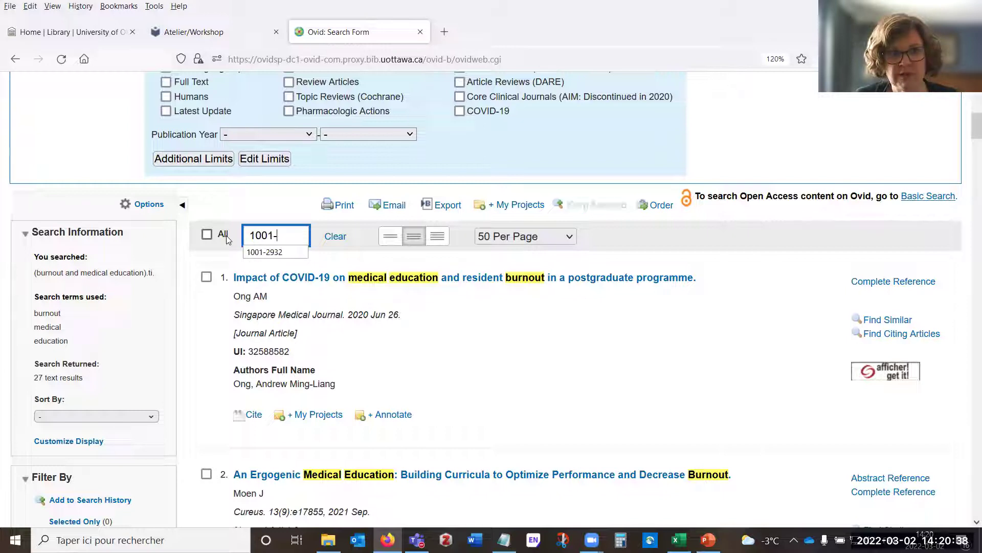
{"action": "type", "text": "2000"}
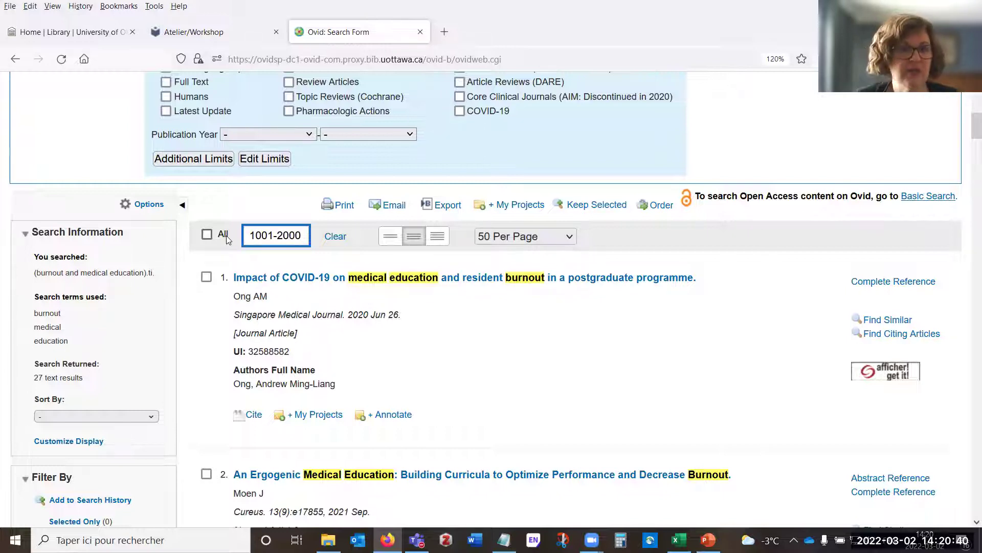
Clear the range of results and select all records from the burnout and medical education search
{"action": "left_click_drag", "start_coordinate": [304, 236], "coordinate": [169, 238]}
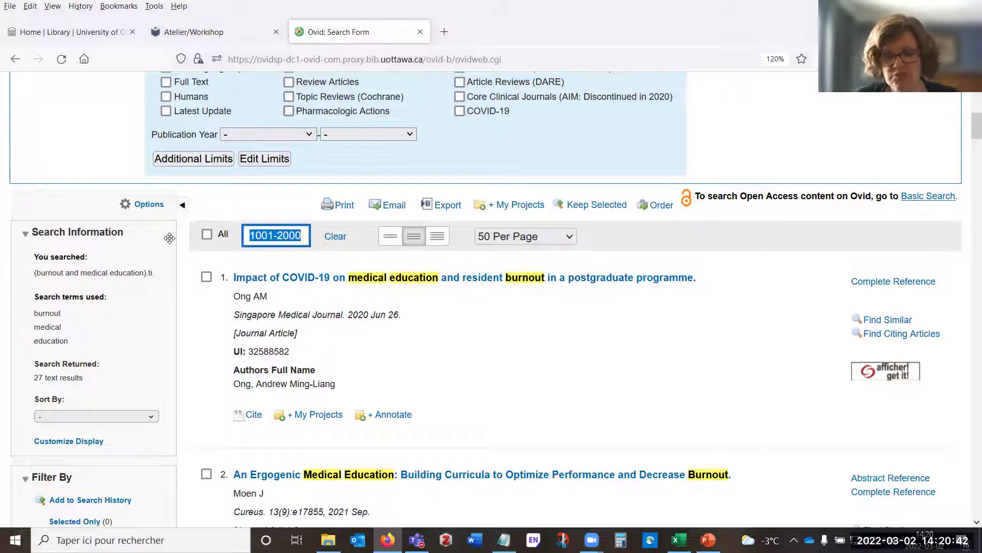
{"action": "key", "text": "BackSpace"}
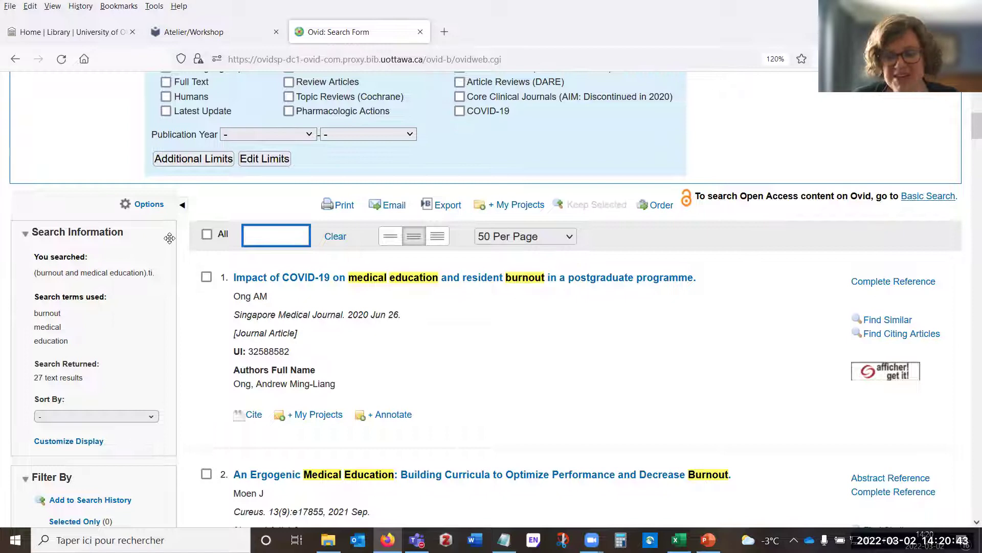
{"action": "left_click", "coordinate": [206, 234]}
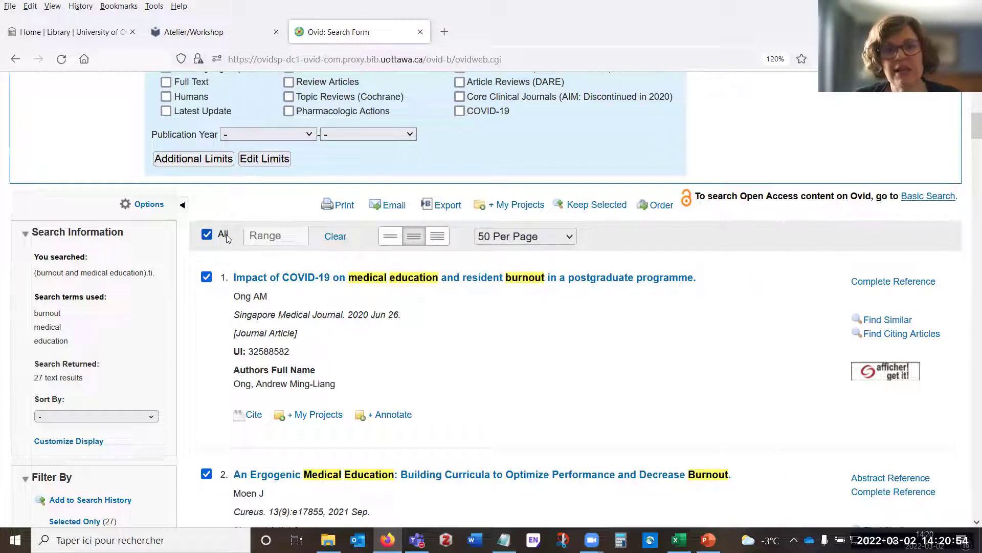
Start exporting the selected citations with RIS as the format and Complete Reference as the fields
{"action": "left_click", "coordinate": [446, 208]}
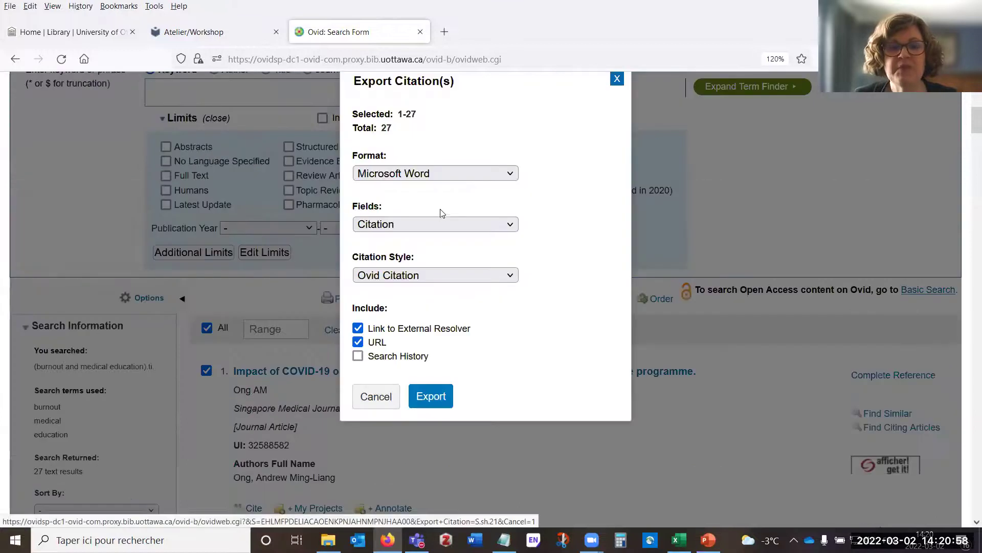
{"action": "left_click", "coordinate": [437, 175]}
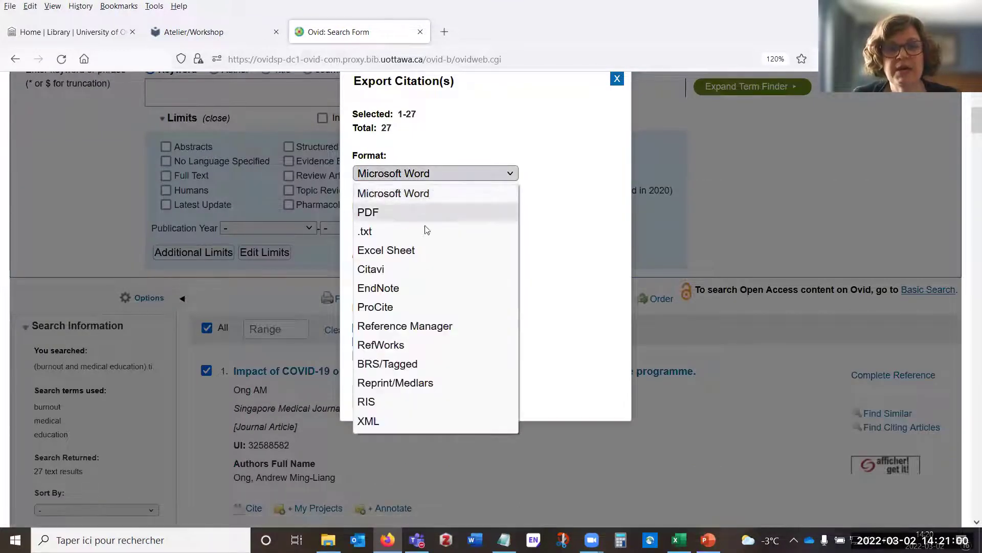
{"action": "left_click", "coordinate": [410, 402]}
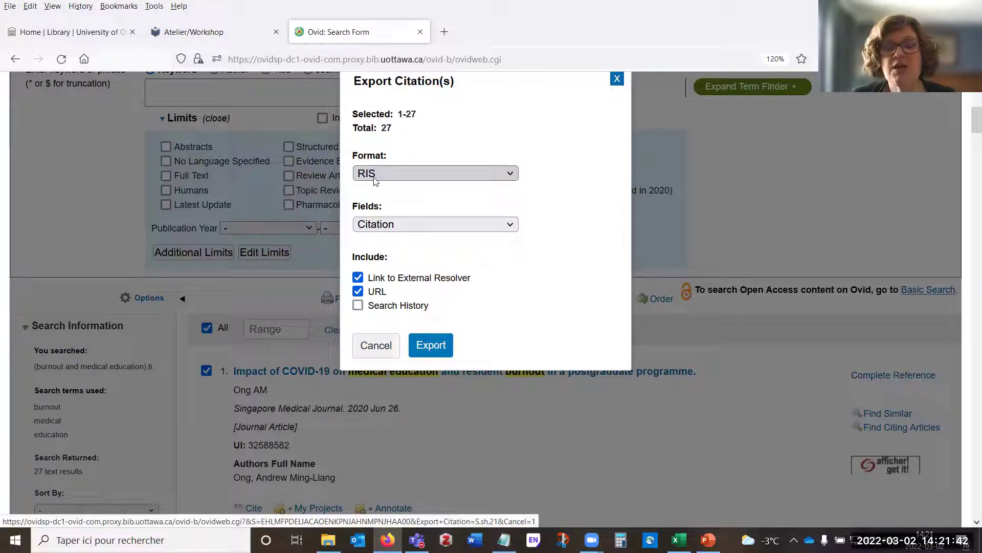
{"action": "left_click", "coordinate": [386, 225]}
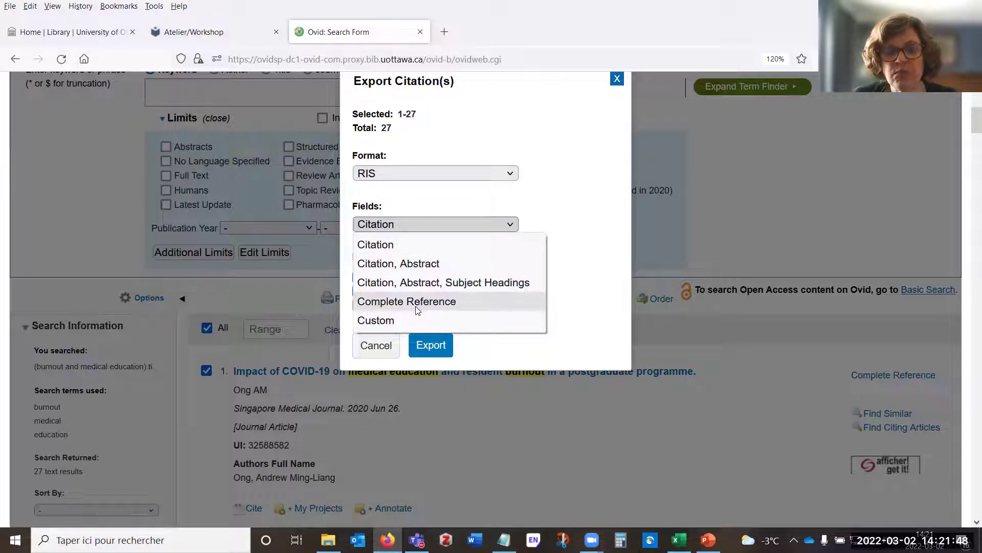
{"action": "left_click", "coordinate": [417, 266]}
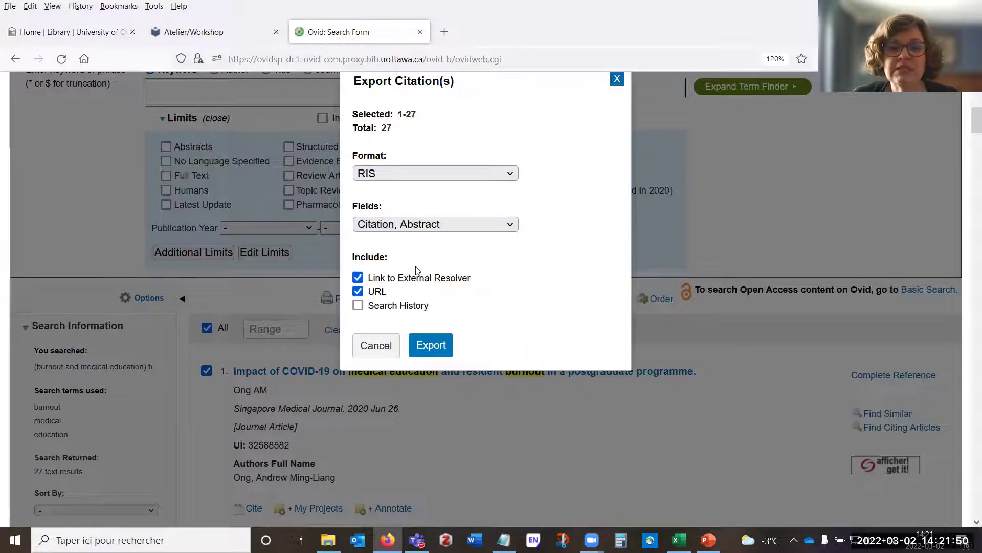
{"action": "left_click", "coordinate": [413, 228]}
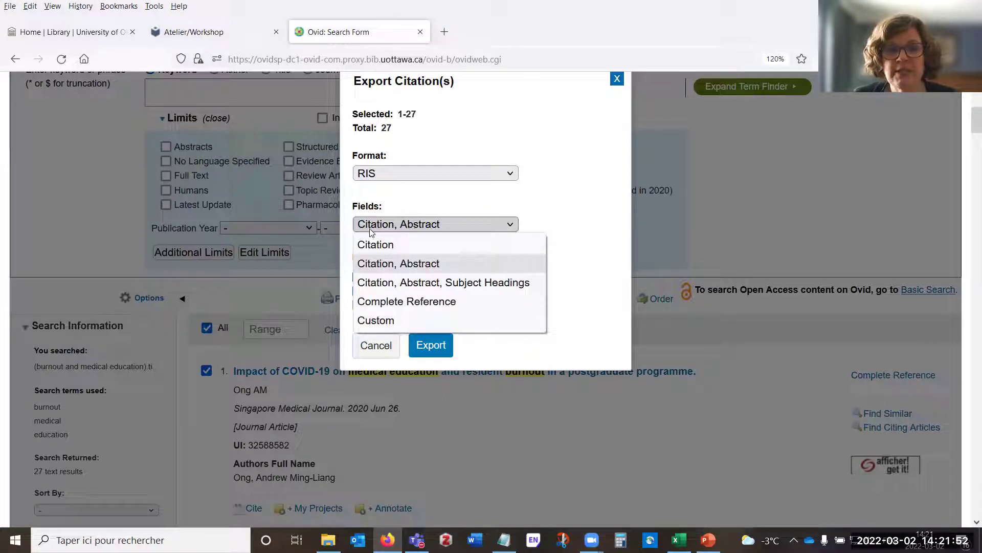
{"action": "left_click", "coordinate": [390, 303]}
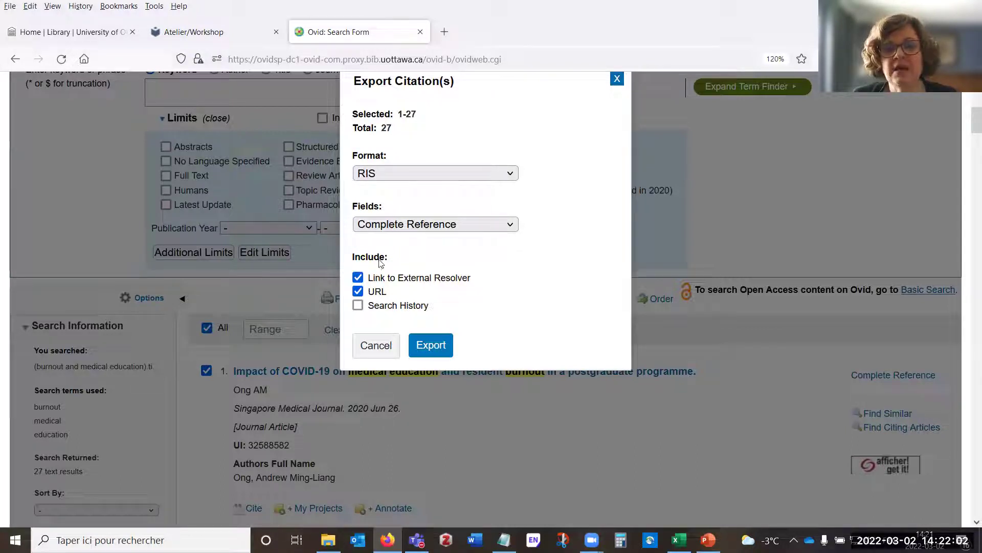
Export the citations with the external resolver link and URL included, and save the RIS file to the computer
{"action": "double_click", "coordinate": [373, 293]}
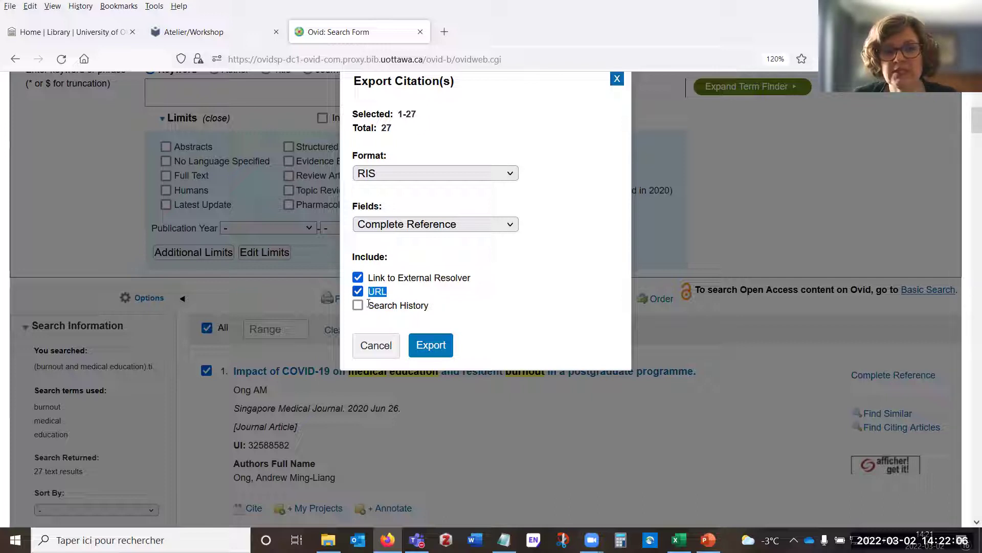
{"action": "left_click", "coordinate": [429, 347]}
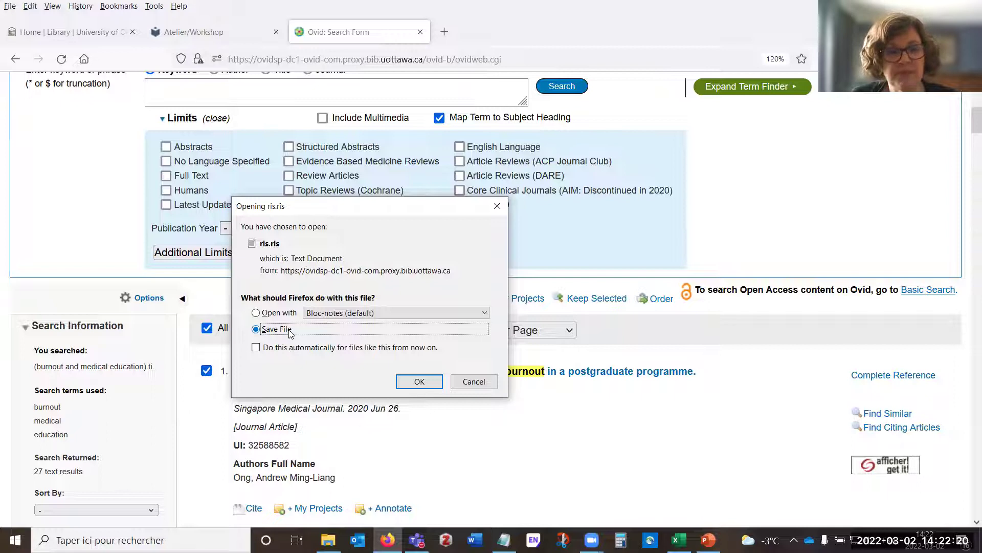
{"action": "left_click", "coordinate": [419, 383]}
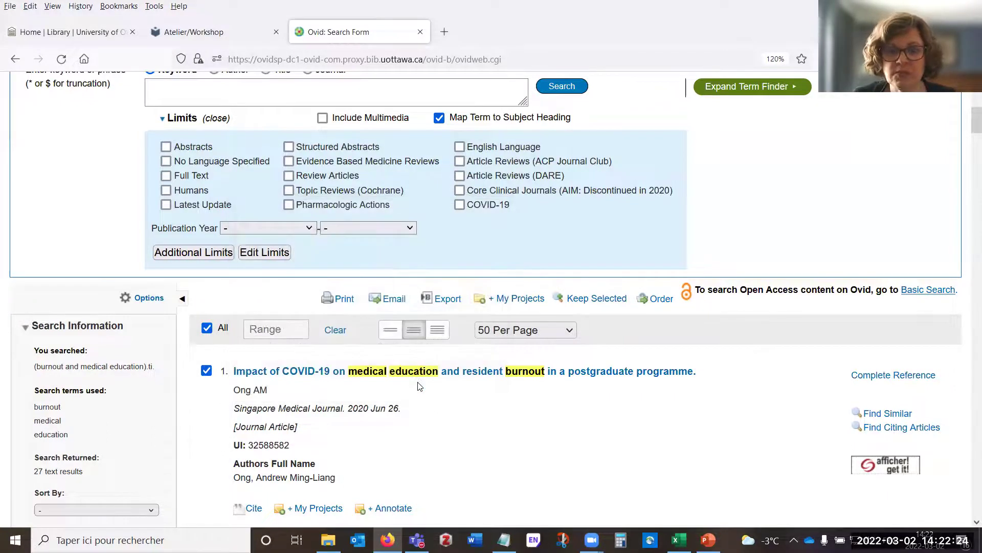
Switch to the Covidence review, start a reference import and set its destination to Screen
{"action": "left_click", "coordinate": [197, 37]}
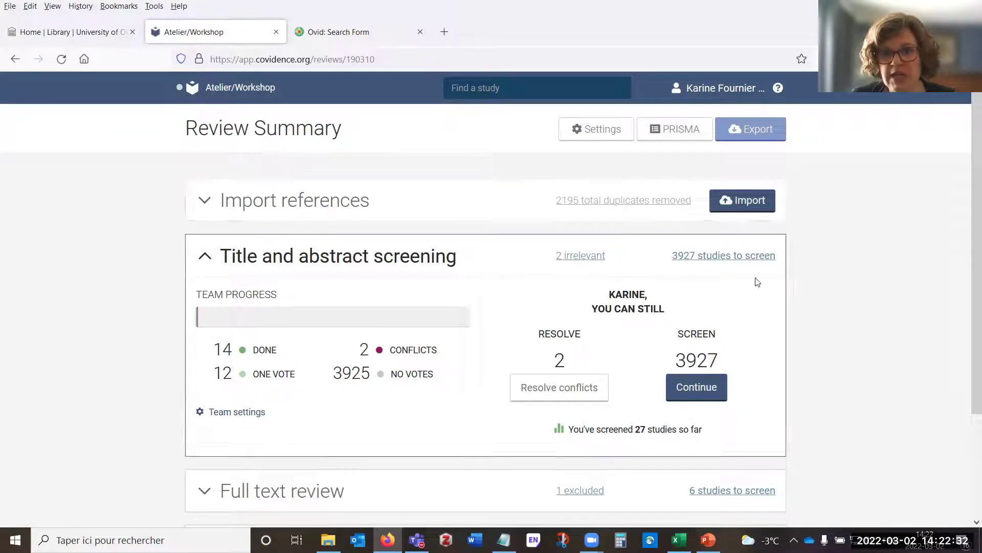
{"action": "left_click", "coordinate": [748, 201]}
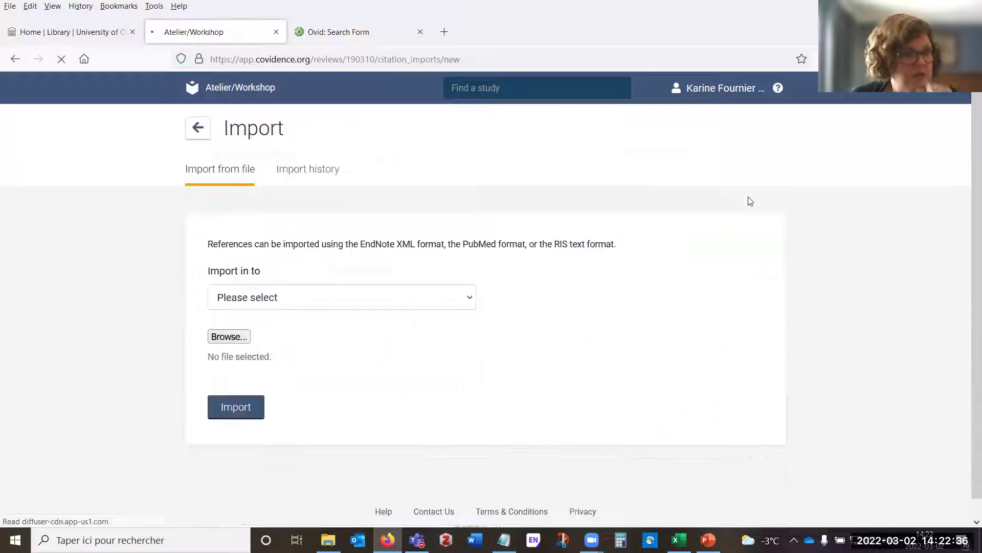
{"action": "left_click", "coordinate": [346, 308]}
{"action": "left_click", "coordinate": [345, 309]}
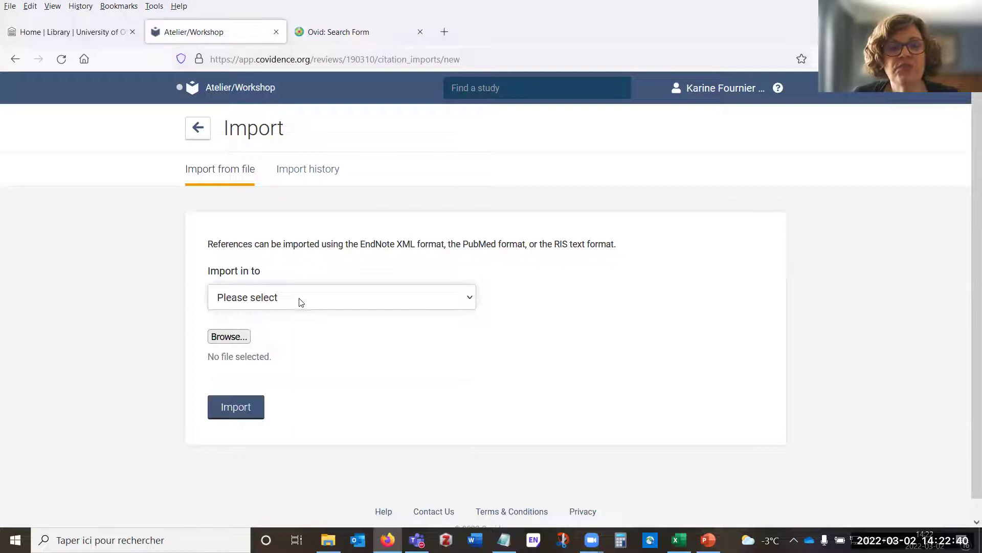
{"action": "left_click", "coordinate": [283, 306]}
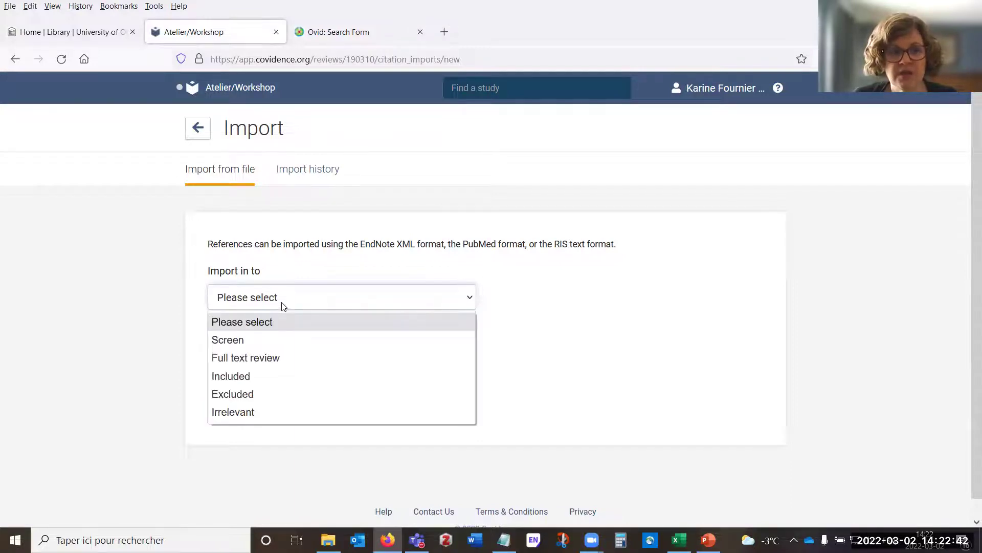
{"action": "left_click", "coordinate": [280, 341]}
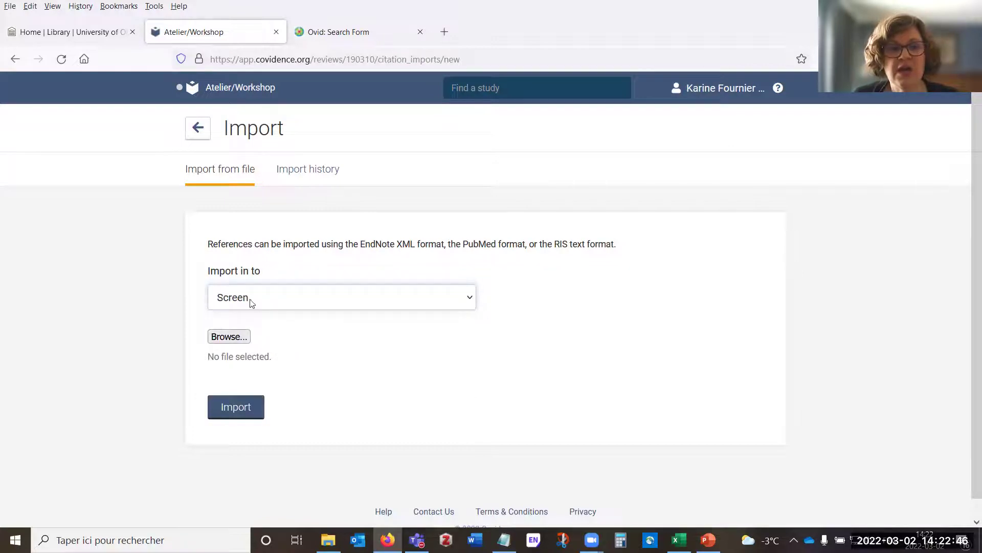
{"action": "left_click", "coordinate": [275, 303]}
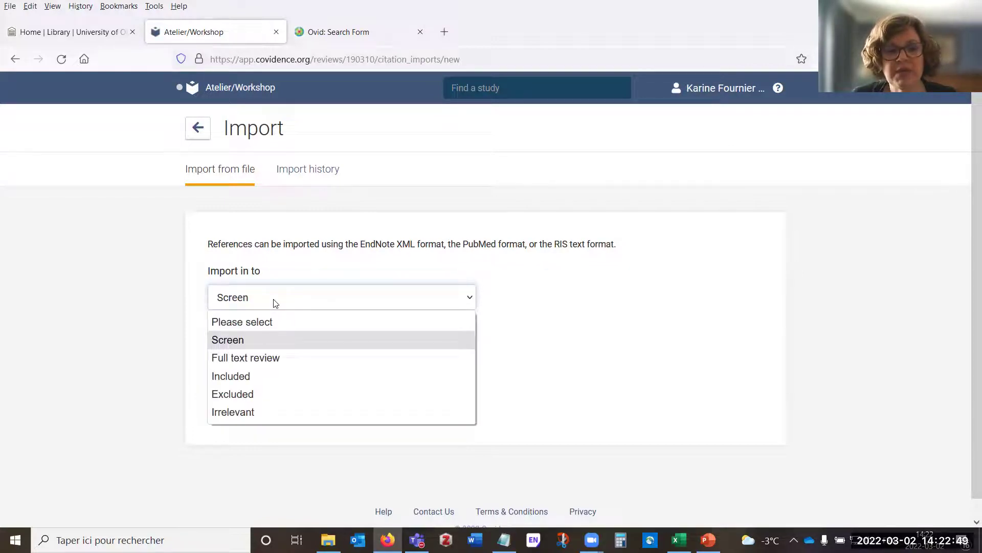
{"action": "left_click", "coordinate": [249, 339]}
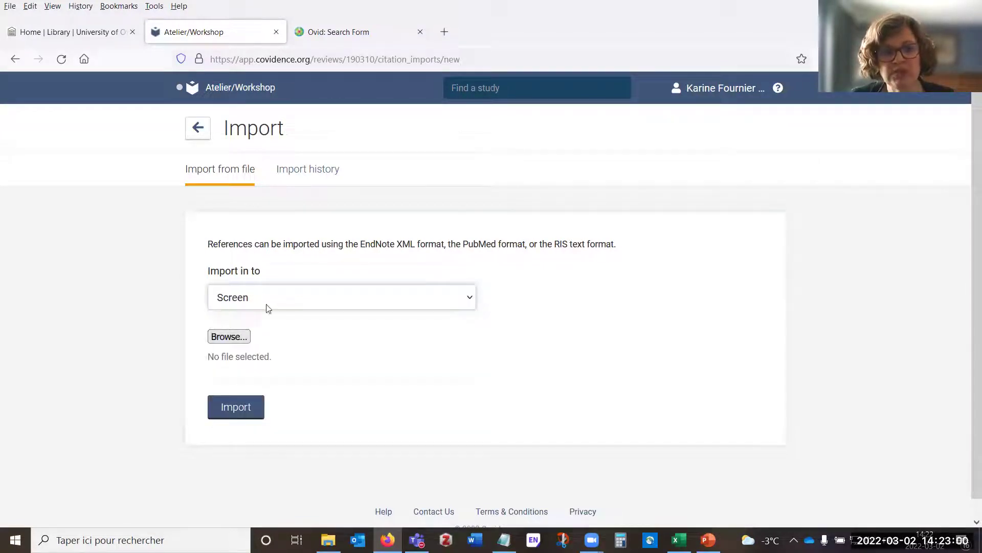
Choose the downloaded file ris(1).ris and import its references into the review
{"action": "left_click", "coordinate": [236, 339]}
{"action": "left_click", "coordinate": [155, 110]}
{"action": "left_click", "coordinate": [547, 287]}
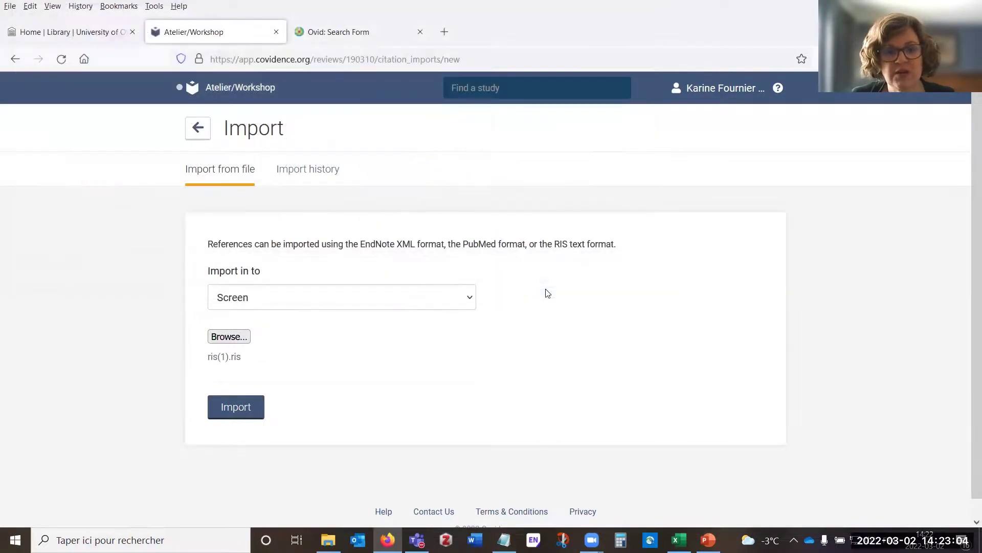
{"action": "left_click", "coordinate": [223, 339]}
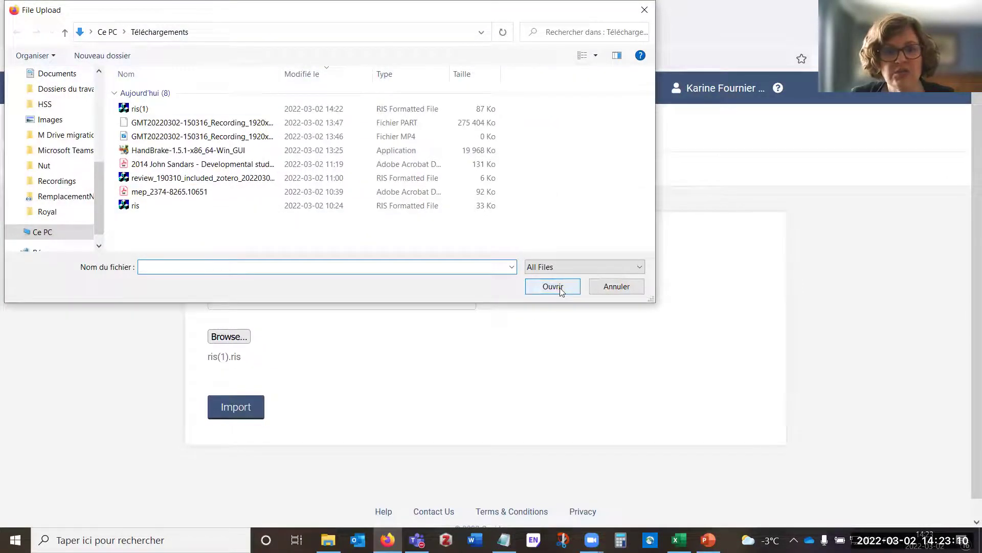
{"action": "left_click", "coordinate": [611, 288]}
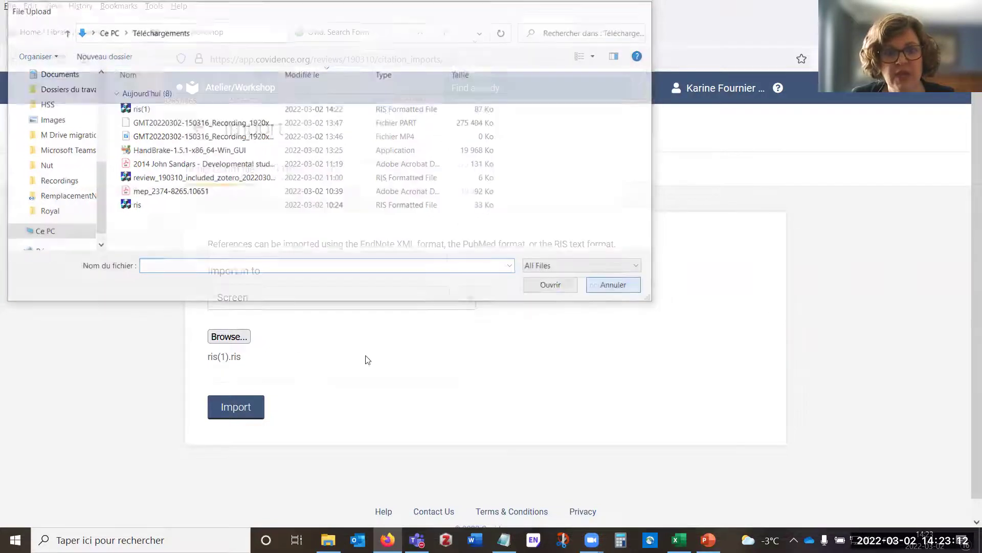
{"action": "left_click", "coordinate": [239, 413]}
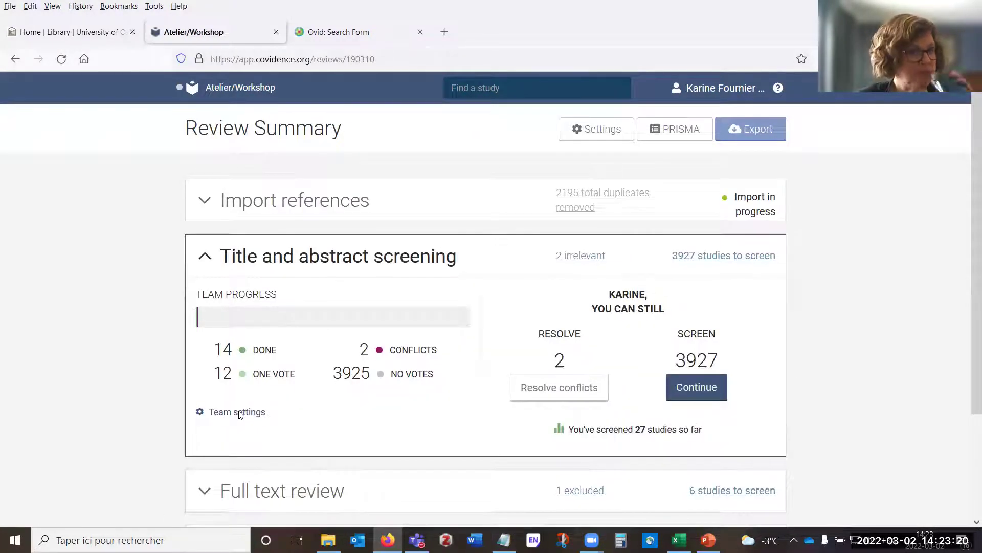
Expand the import references section, examine the import history and removed duplicates, and collapse it again
{"action": "left_click", "coordinate": [318, 212]}
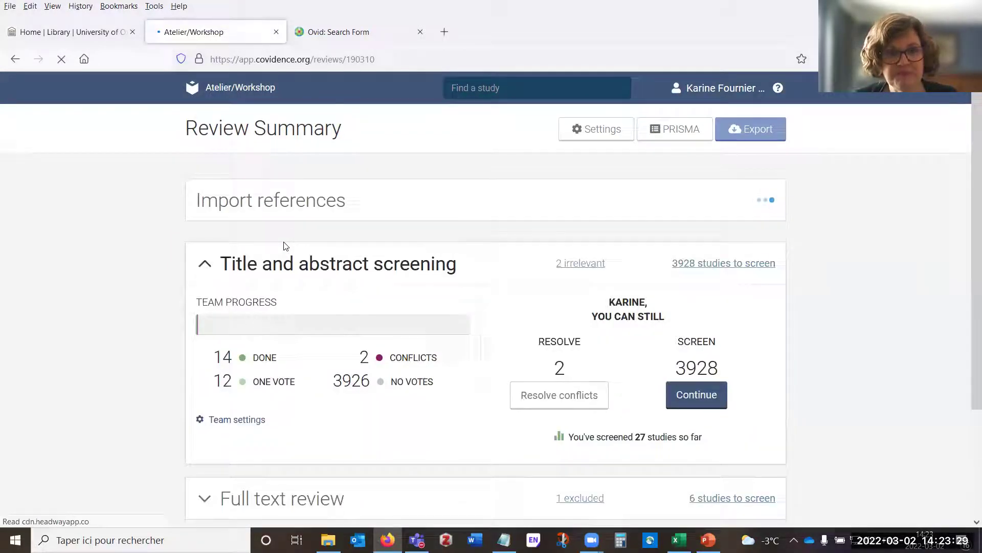
{"action": "left_click", "coordinate": [298, 210]}
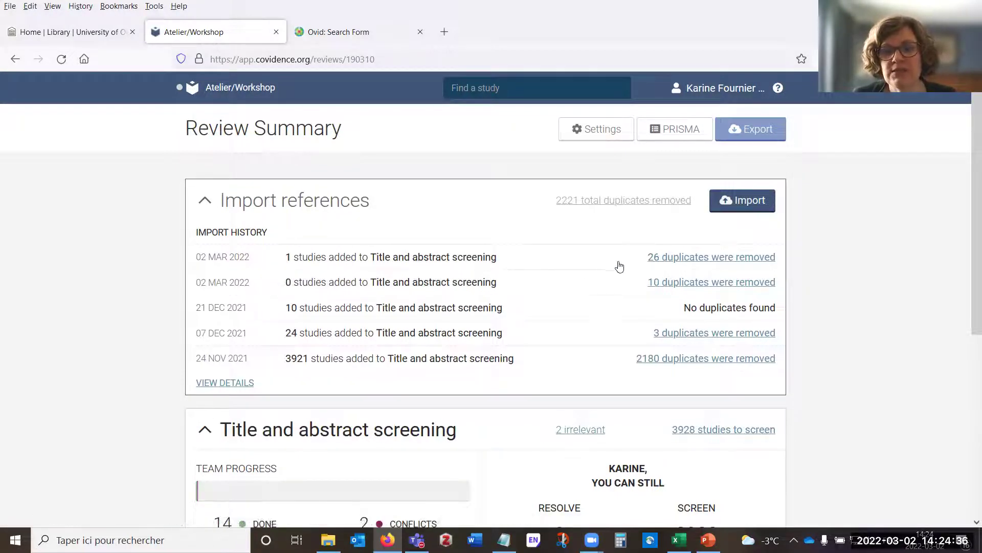
{"action": "scroll", "coordinate": [859, 312], "scroll_direction": "down", "scroll_amount": 2}
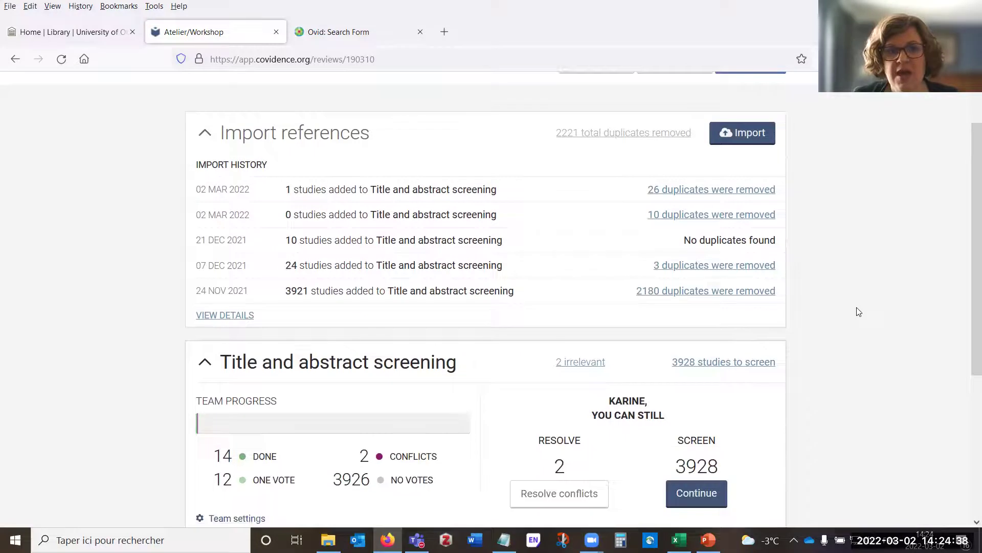
{"action": "scroll", "coordinate": [858, 312], "scroll_direction": "down", "scroll_amount": 3}
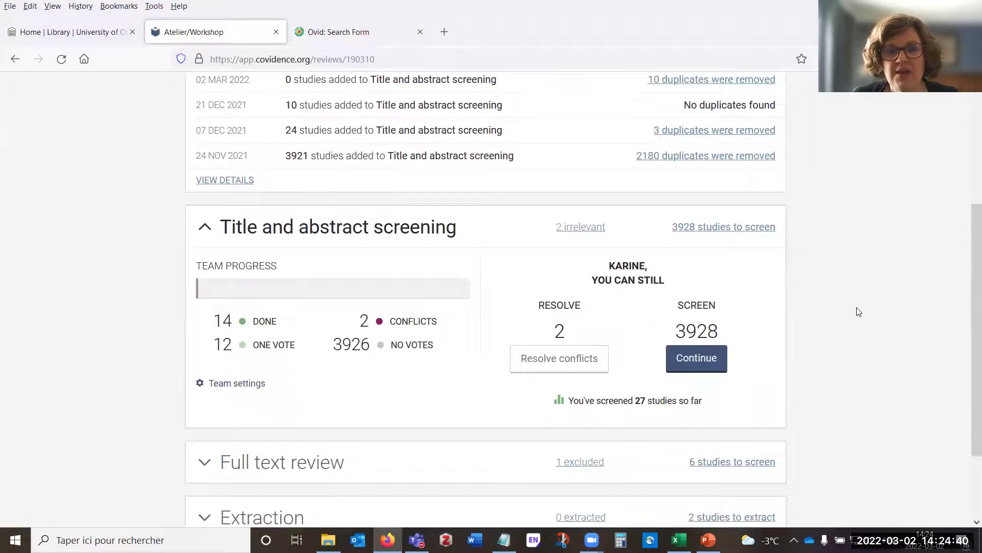
{"action": "scroll", "coordinate": [857, 312], "scroll_direction": "up", "scroll_amount": 5}
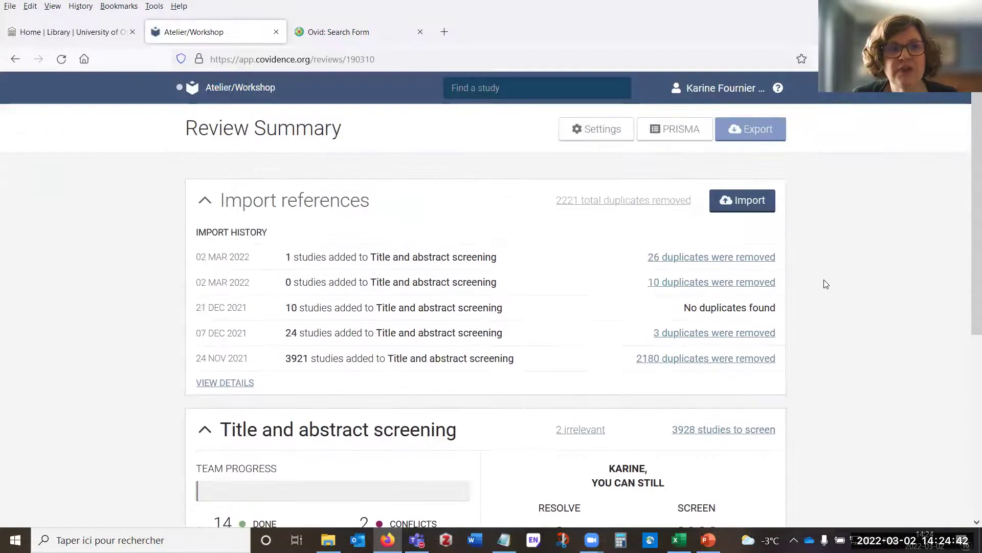
{"action": "left_click", "coordinate": [311, 204]}
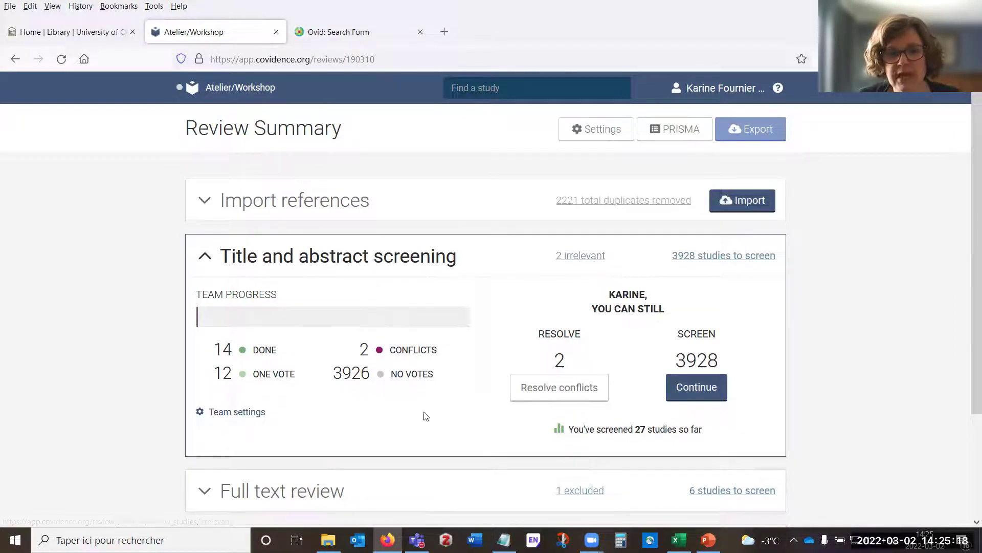
Continue title and abstract screening and look over the first reference with its voting options
{"action": "left_click", "coordinate": [706, 398]}
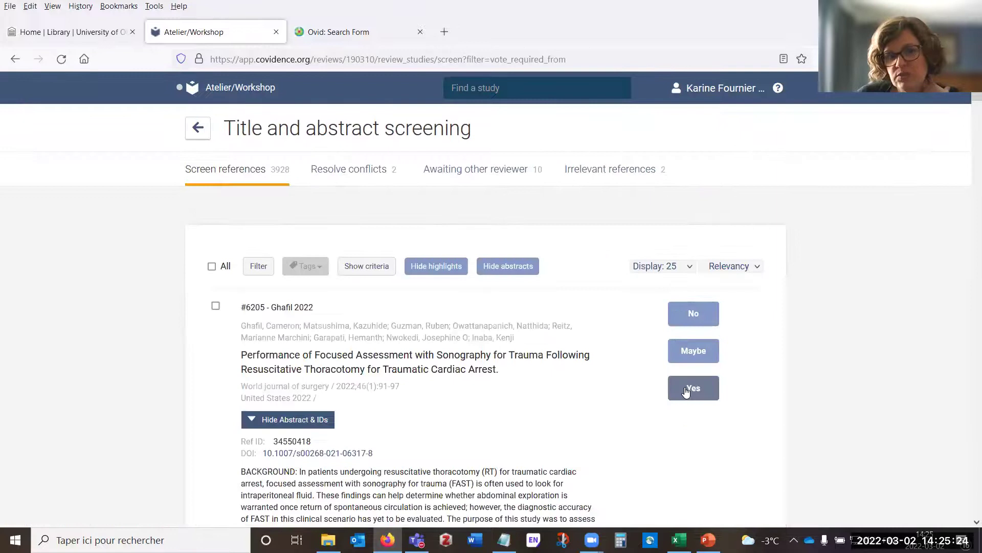
{"action": "scroll", "coordinate": [576, 350], "scroll_direction": "down", "scroll_amount": 1}
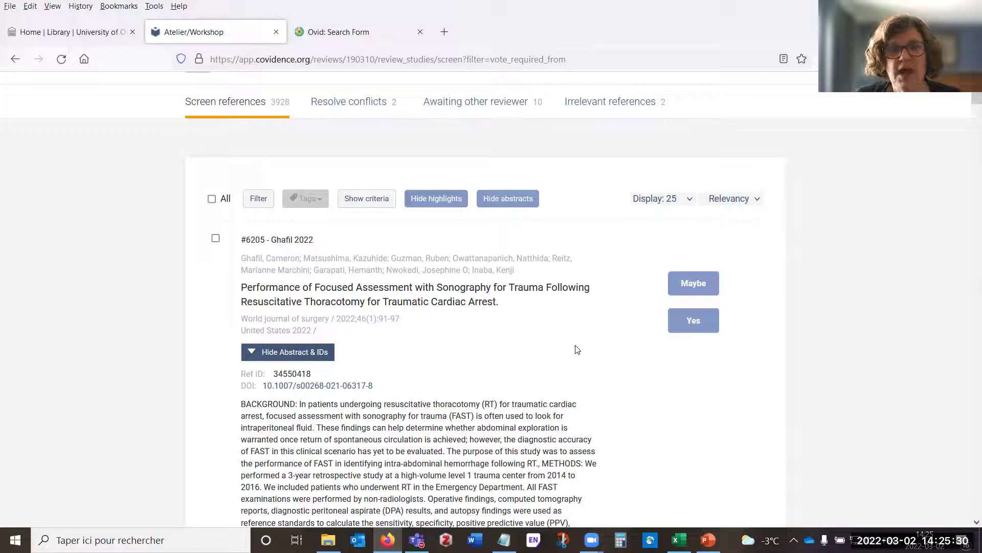
{"action": "scroll", "coordinate": [576, 349], "scroll_direction": "up", "scroll_amount": 1}
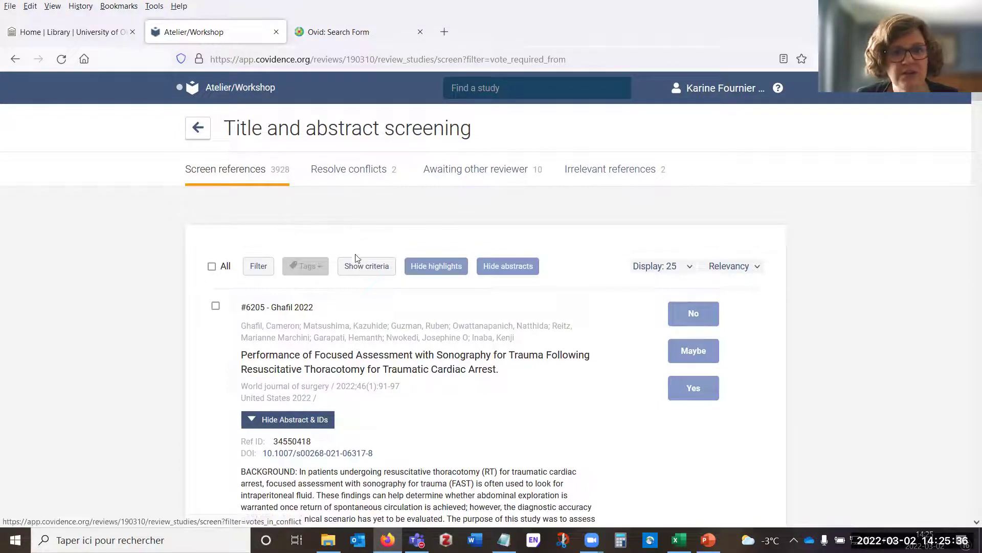
Show the inclusion and exclusion criteria above the references to screen, read them, and hide them again
{"action": "left_click", "coordinate": [371, 272]}
{"action": "scroll", "coordinate": [374, 272], "scroll_direction": "down", "scroll_amount": 1}
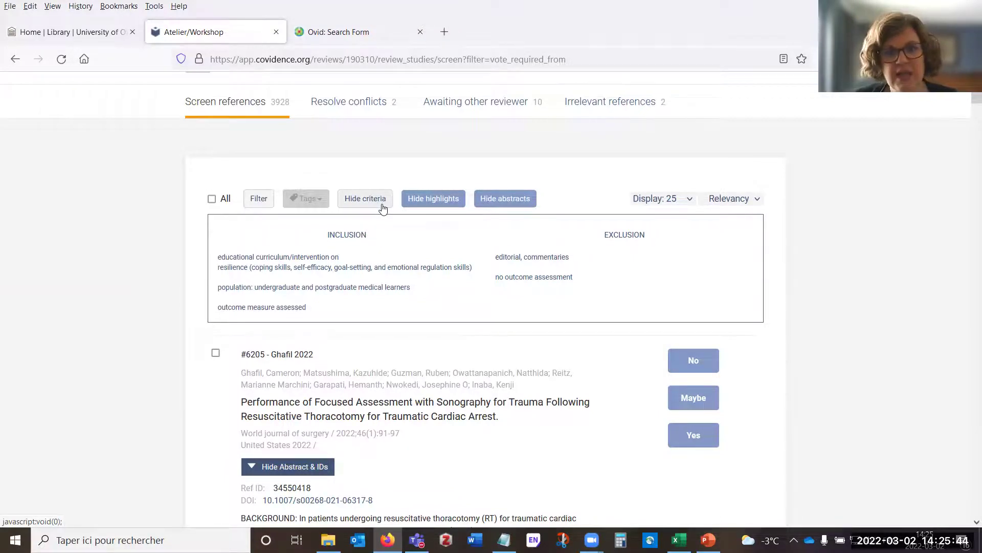
{"action": "left_click", "coordinate": [365, 198]}
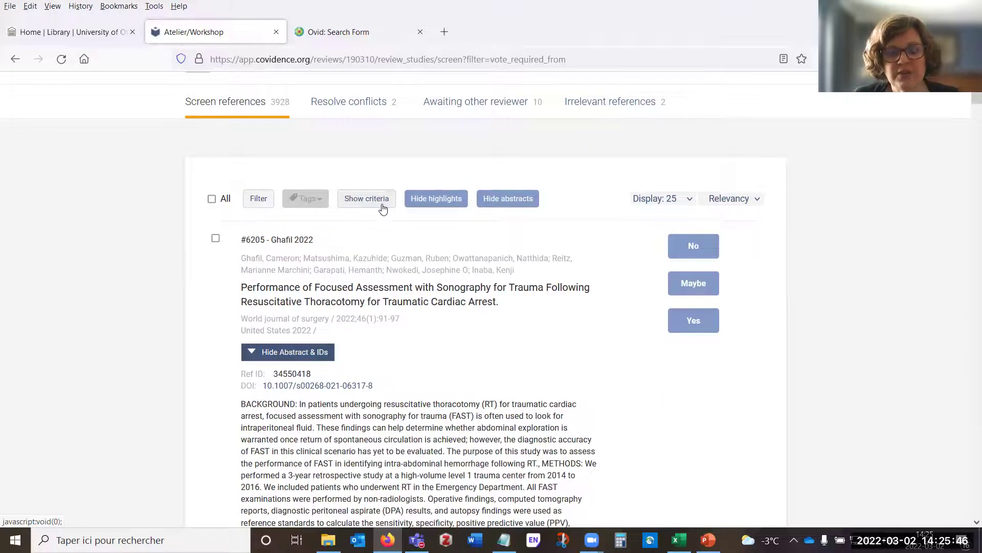
Toggle the inclusion and exclusion criteria on and off, leaving them displayed above the references to screen
{"action": "left_click", "coordinate": [383, 209]}
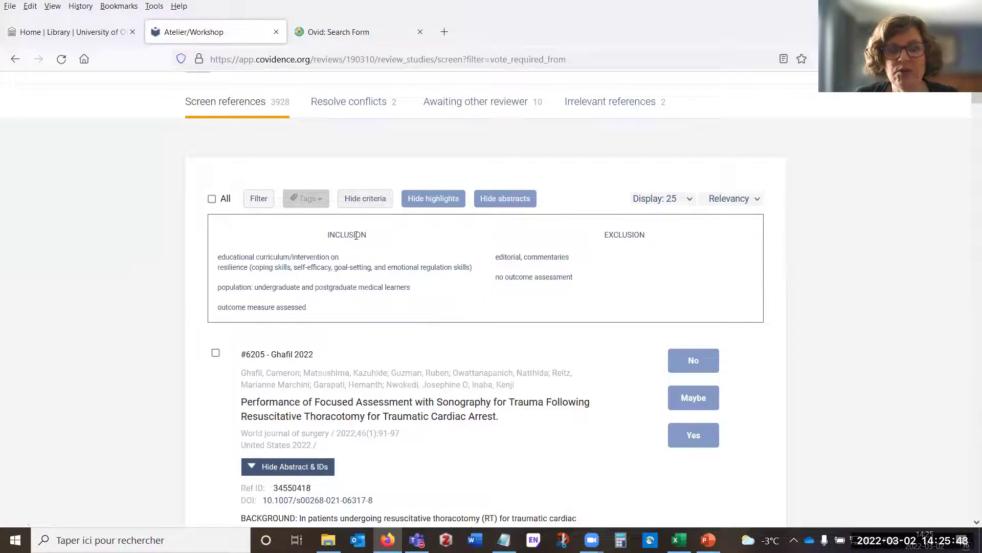
{"action": "left_click", "coordinate": [364, 201]}
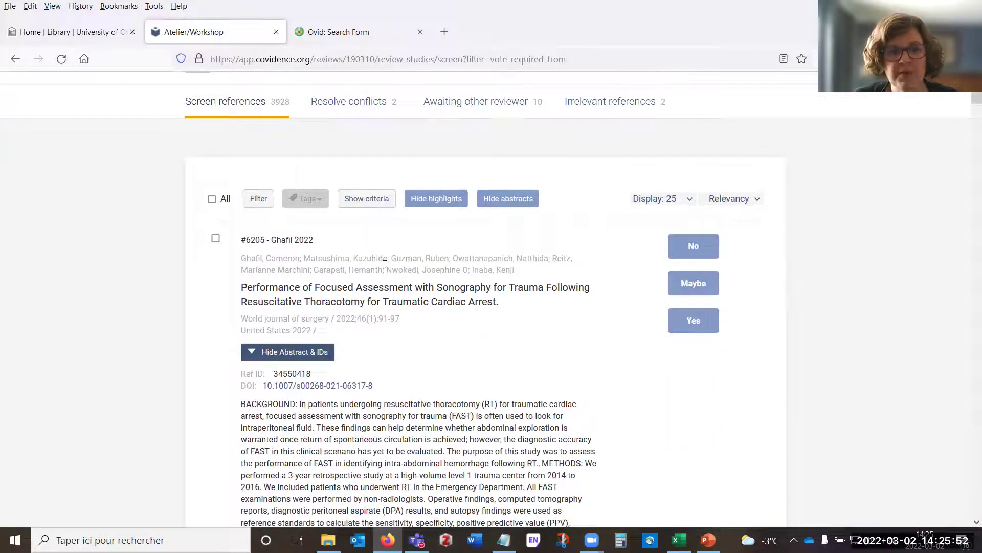
{"action": "left_click", "coordinate": [363, 204]}
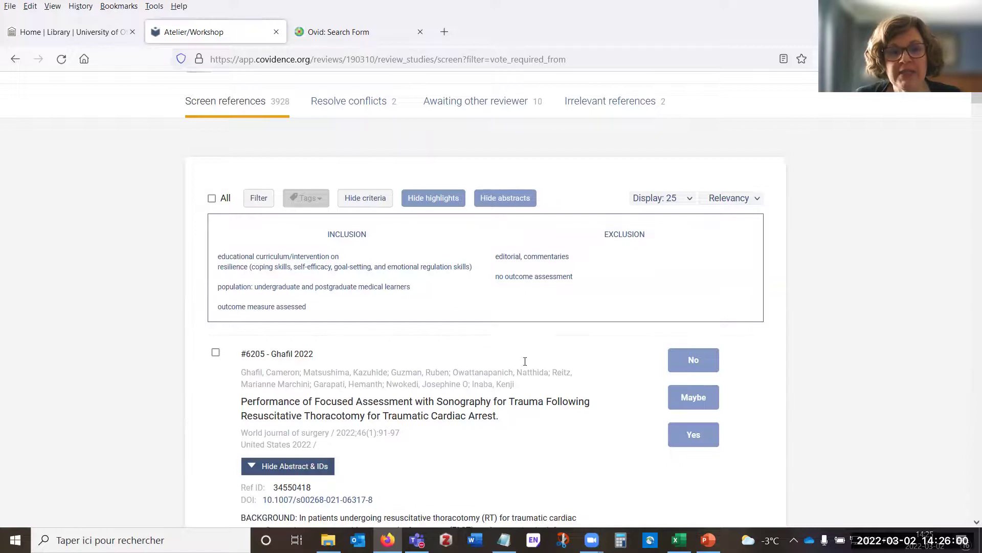
Vote No on the reference "Distal Gracilis Tear in an Equestrian."
{"action": "scroll", "coordinate": [524, 363], "scroll_direction": "down", "scroll_amount": 5}
{"action": "scroll", "coordinate": [524, 372], "scroll_direction": "down", "scroll_amount": 5}
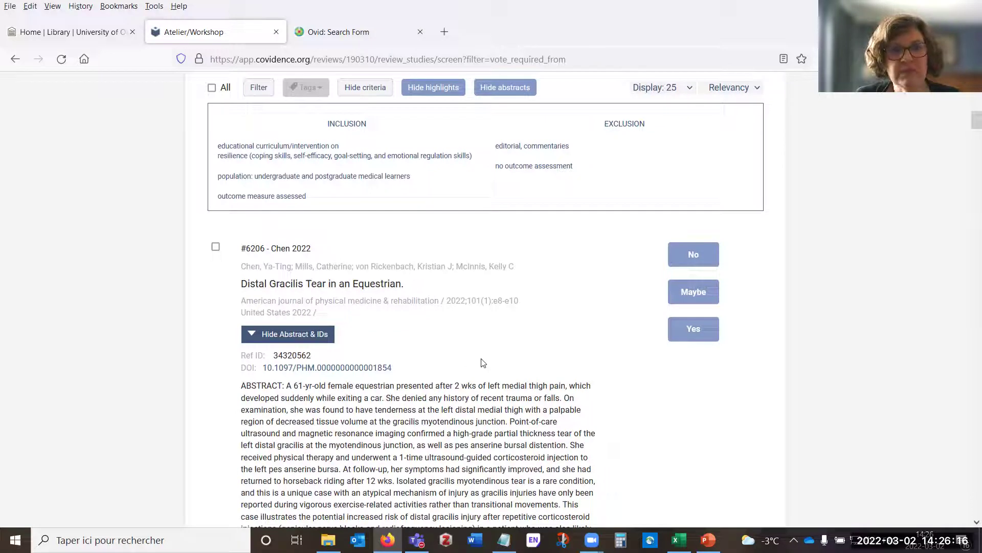
{"action": "left_click", "coordinate": [675, 263]}
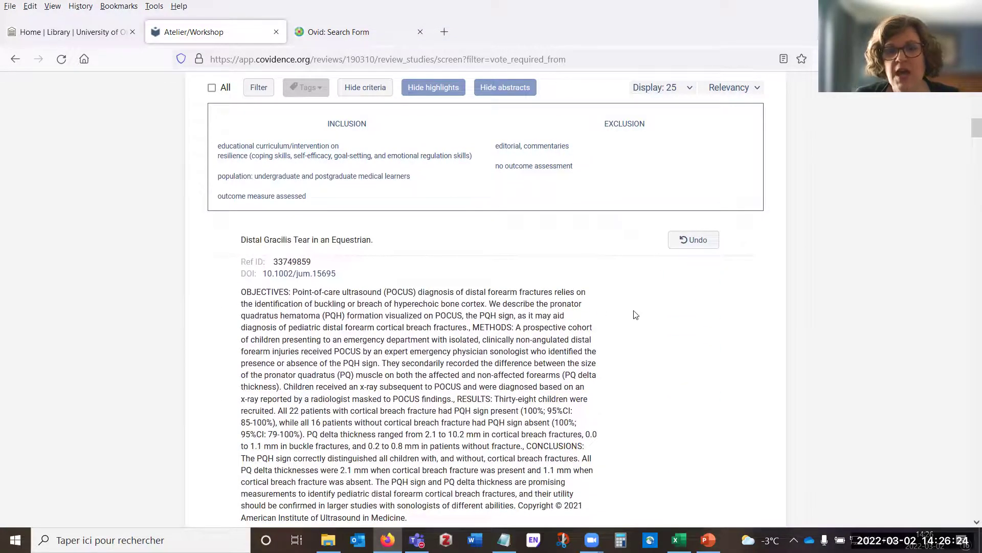
Hide the criteria and look back over the first reference, about focused sonography assessment for trauma following resuscitative thoracotomy
{"action": "scroll", "coordinate": [636, 314], "scroll_direction": "up", "scroll_amount": 3}
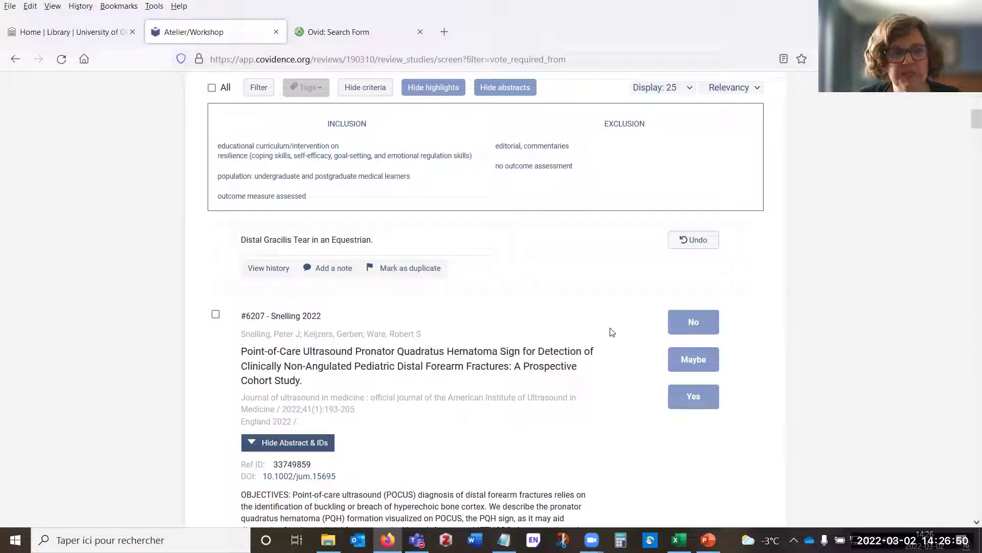
{"action": "scroll", "coordinate": [417, 279], "scroll_direction": "up", "scroll_amount": 2}
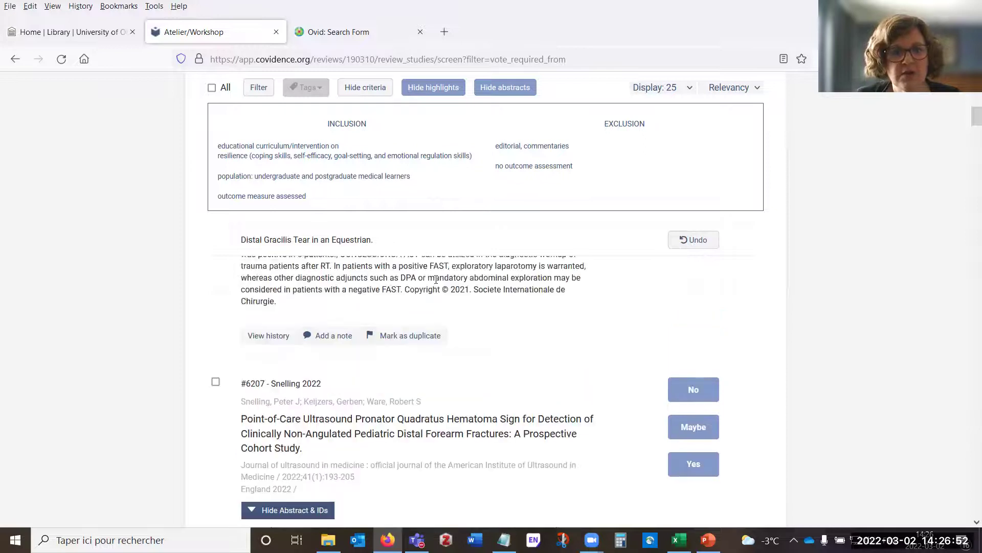
{"action": "left_click", "coordinate": [366, 87]}
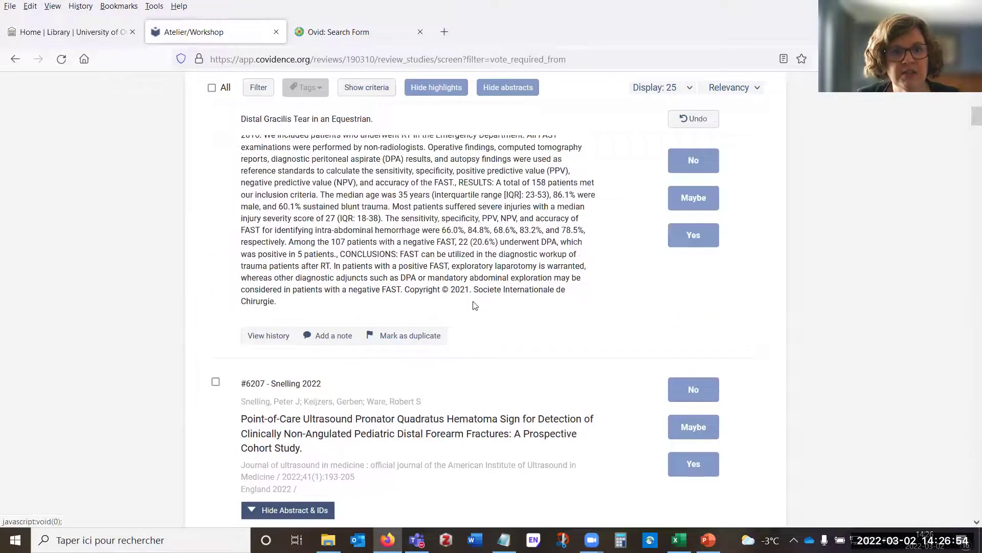
{"action": "scroll", "coordinate": [475, 306], "scroll_direction": "up", "scroll_amount": 3}
{"action": "scroll", "coordinate": [474, 306], "scroll_direction": "up", "scroll_amount": 3}
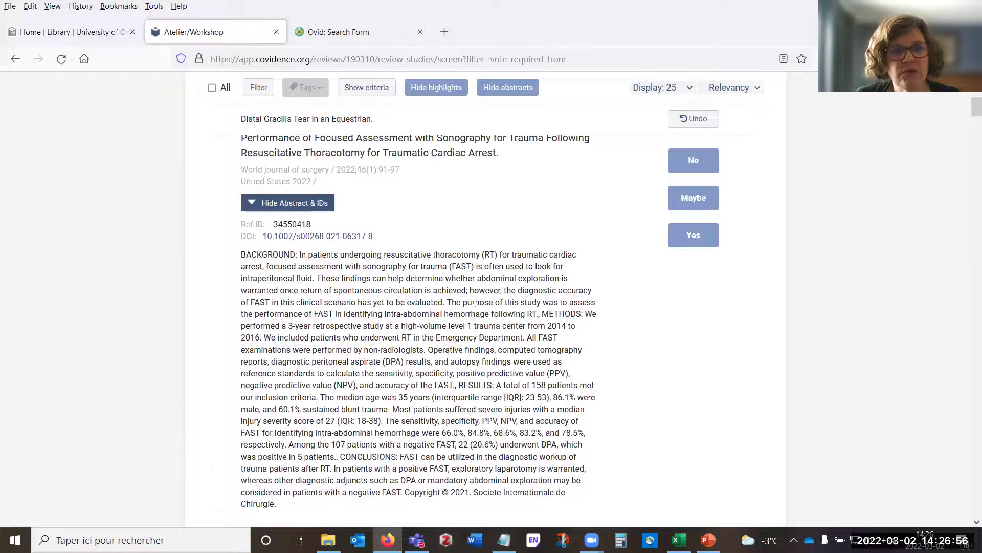
{"action": "scroll", "coordinate": [475, 302], "scroll_direction": "up", "scroll_amount": 2}
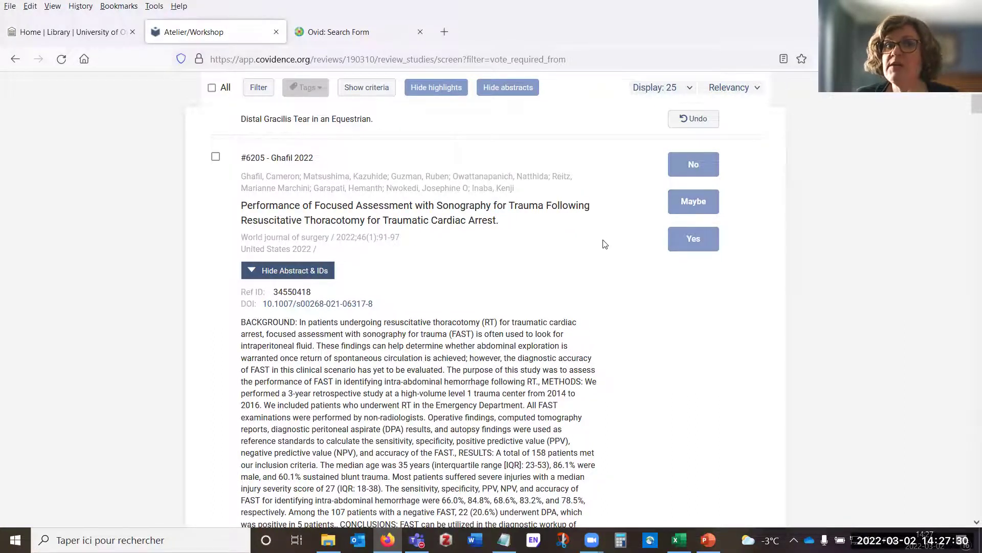
{"action": "scroll", "coordinate": [604, 245], "scroll_direction": "up", "scroll_amount": 1}
{"action": "scroll", "coordinate": [604, 245], "scroll_direction": "up", "scroll_amount": 3}
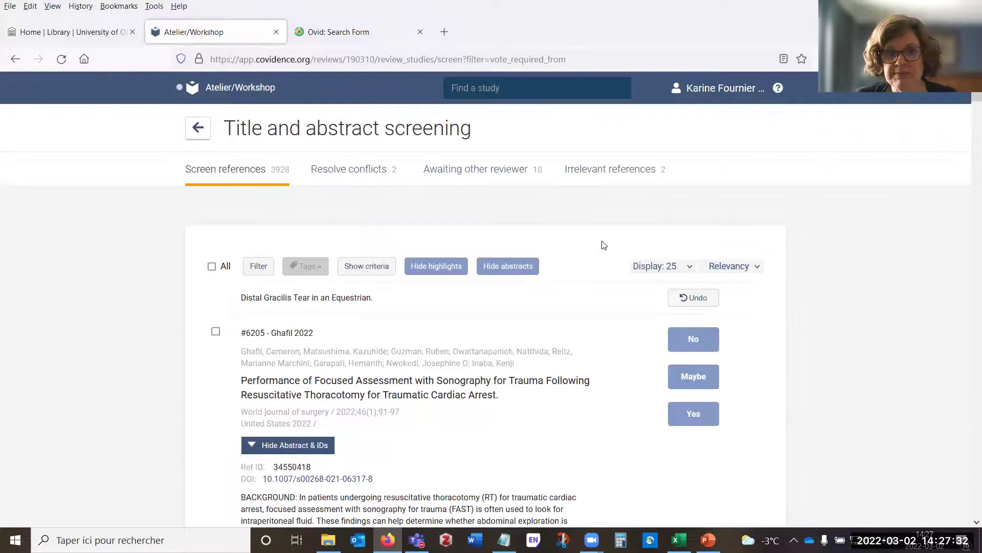
Open the references with conflicting votes and examine the highlighted terms in the first one's title, such as "Medical Students"
{"action": "left_click", "coordinate": [375, 177]}
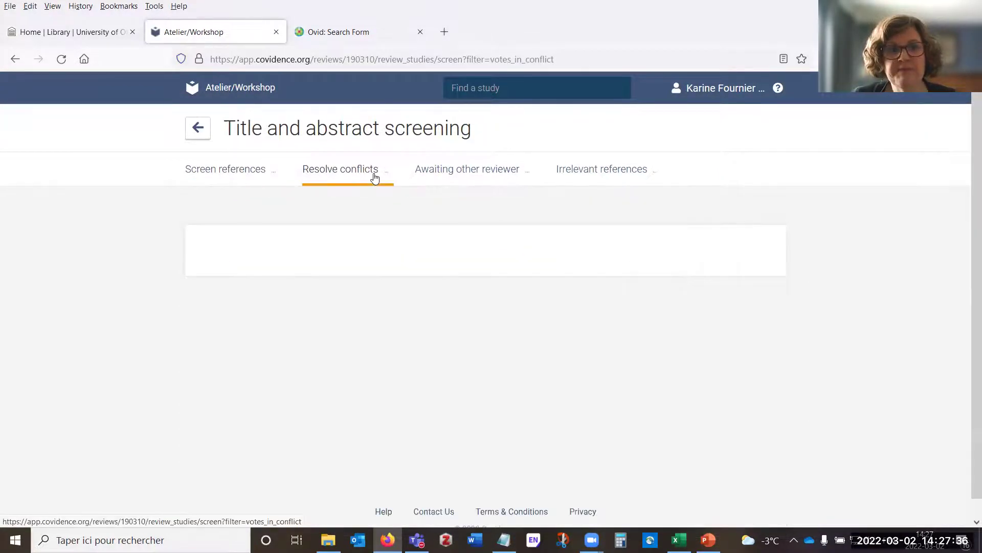
{"action": "scroll", "coordinate": [396, 330], "scroll_direction": "down", "scroll_amount": 1}
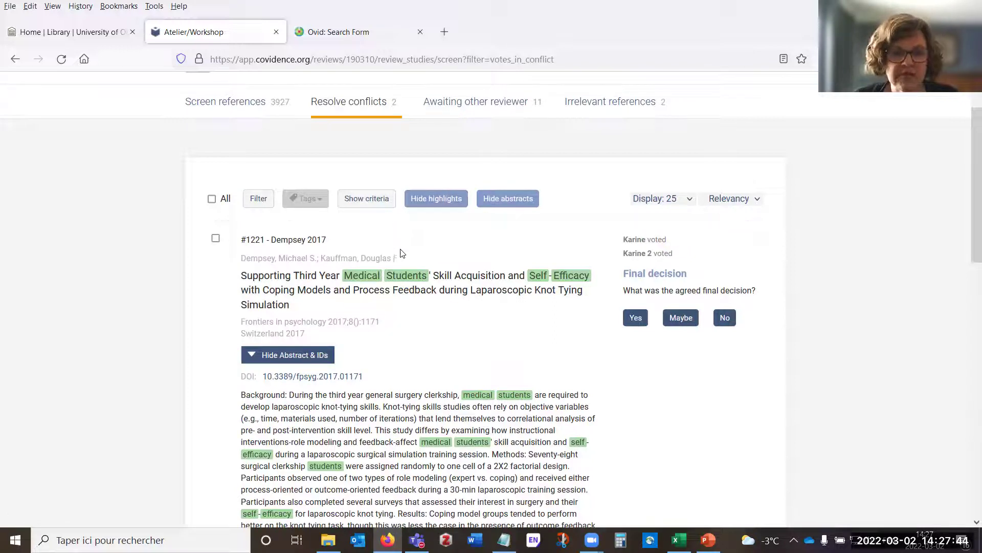
{"action": "left_click_drag", "start_coordinate": [341, 277], "coordinate": [442, 278]}
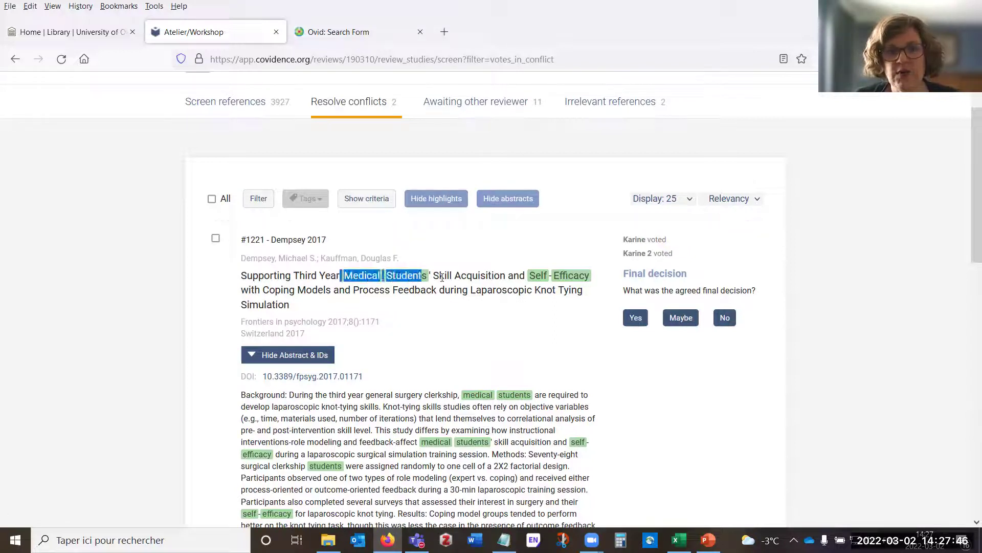
{"action": "left_click", "coordinate": [437, 315]}
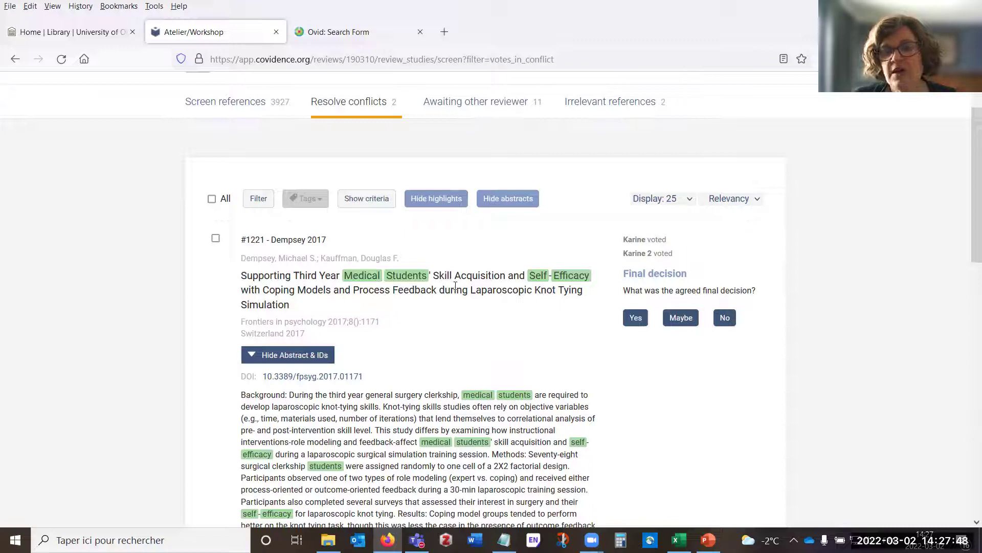
Hide and show the keyword highlights twice to compare the conflicting reference with and without them
{"action": "left_click", "coordinate": [453, 204]}
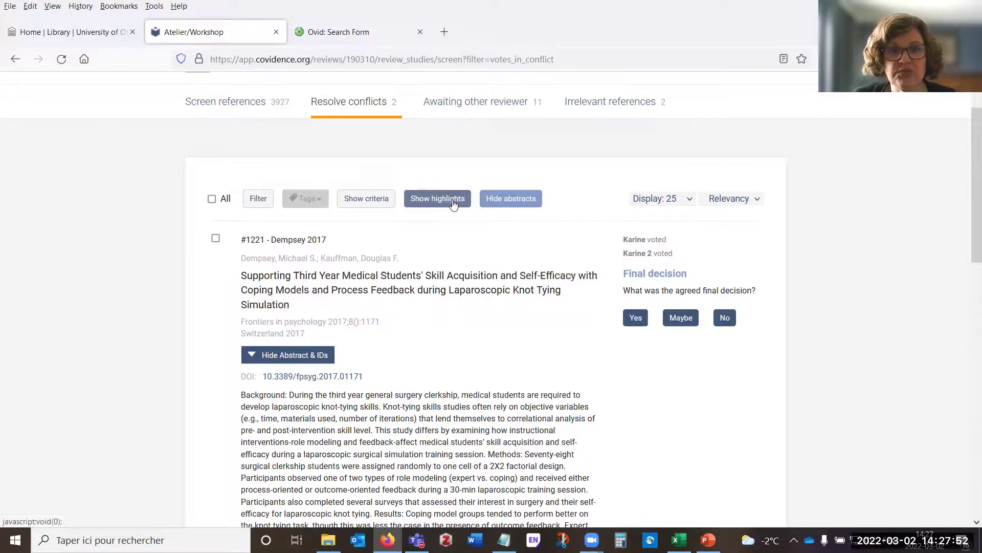
{"action": "left_click", "coordinate": [453, 203]}
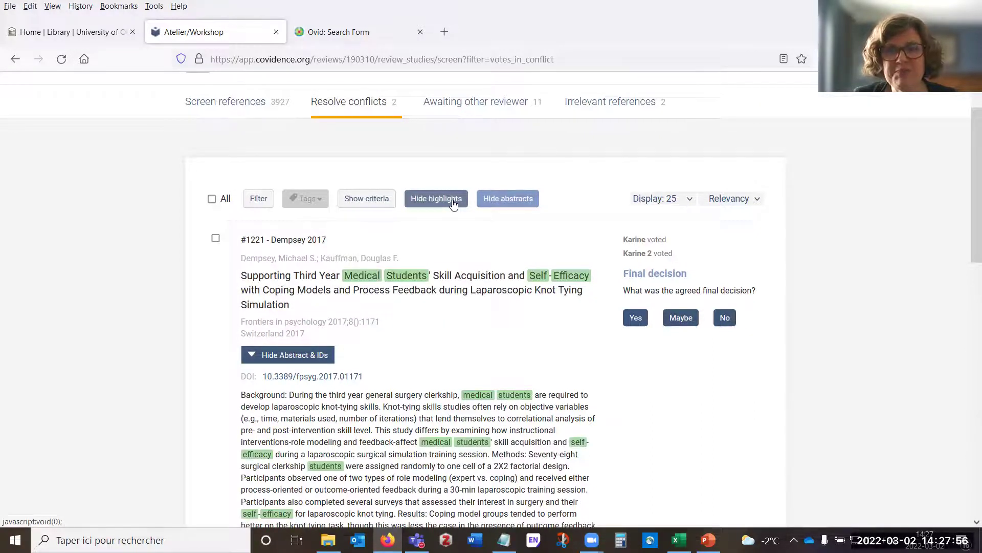
{"action": "left_click", "coordinate": [454, 203]}
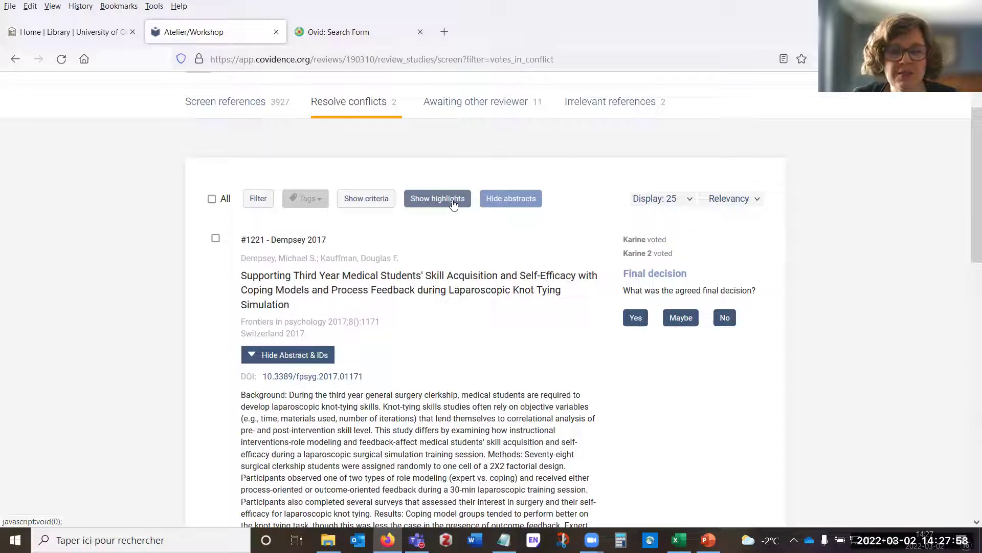
{"action": "left_click", "coordinate": [453, 204]}
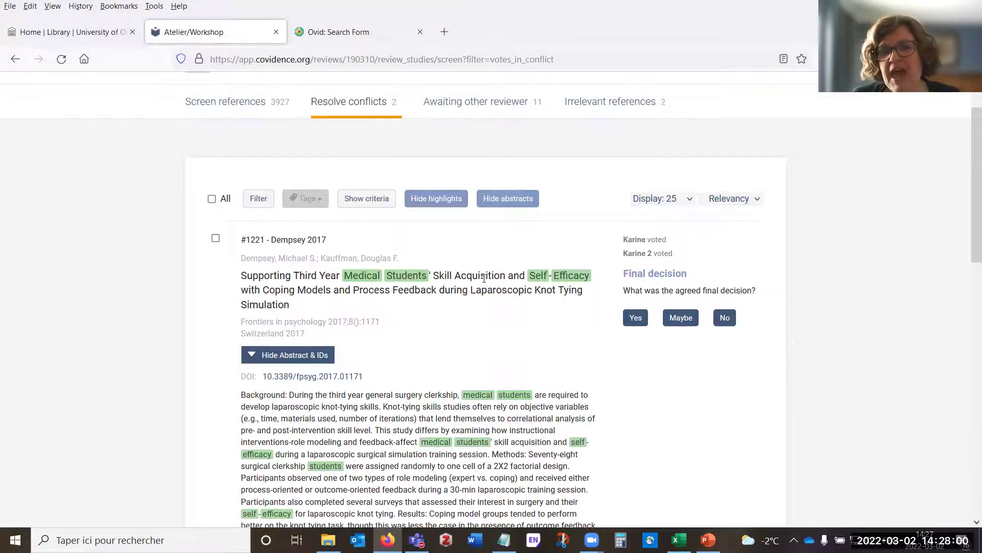
{"action": "scroll", "coordinate": [479, 328], "scroll_direction": "down", "scroll_amount": 1}
{"action": "scroll", "coordinate": [478, 342], "scroll_direction": "up", "scroll_amount": 1}
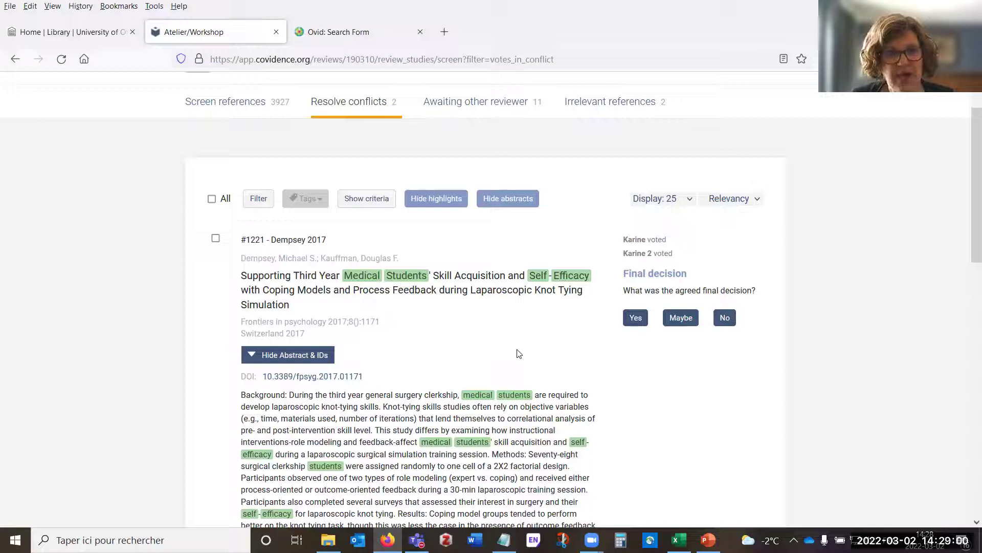
Return to the references still to screen and look over the first one's abstract and voting options
{"action": "scroll", "coordinate": [517, 353], "scroll_direction": "up", "scroll_amount": 2}
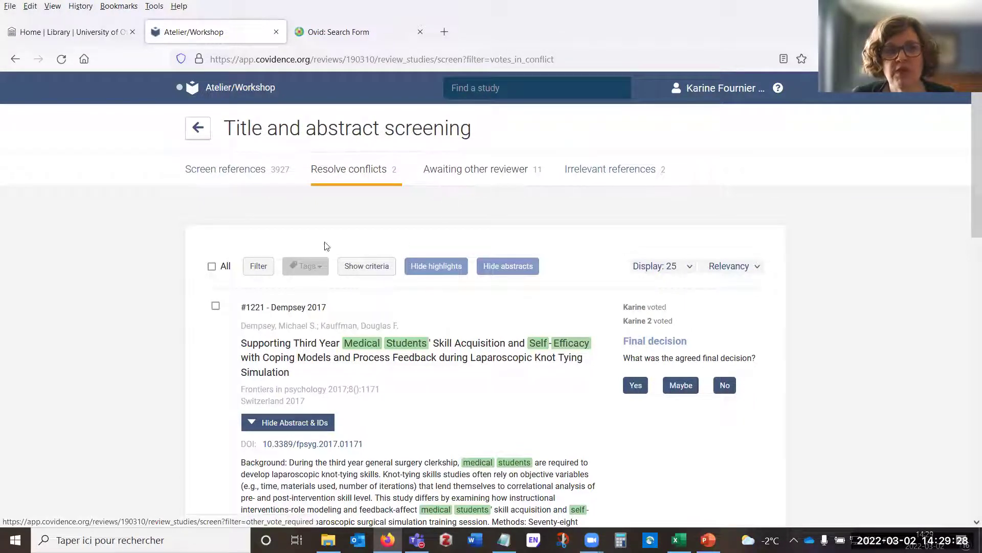
{"action": "left_click", "coordinate": [237, 173]}
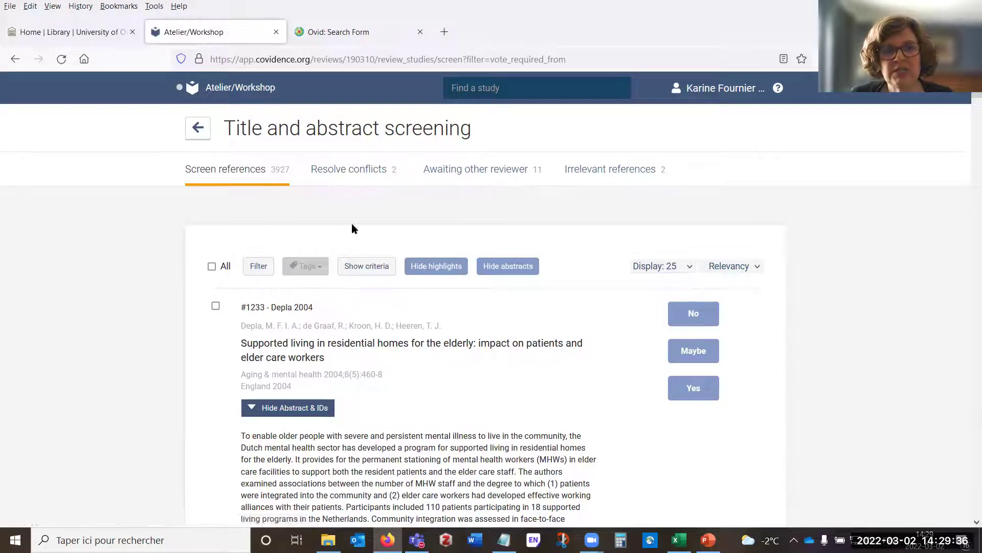
{"action": "scroll", "coordinate": [510, 327], "scroll_direction": "down", "scroll_amount": 2}
{"action": "scroll", "coordinate": [511, 330], "scroll_direction": "down", "scroll_amount": 2}
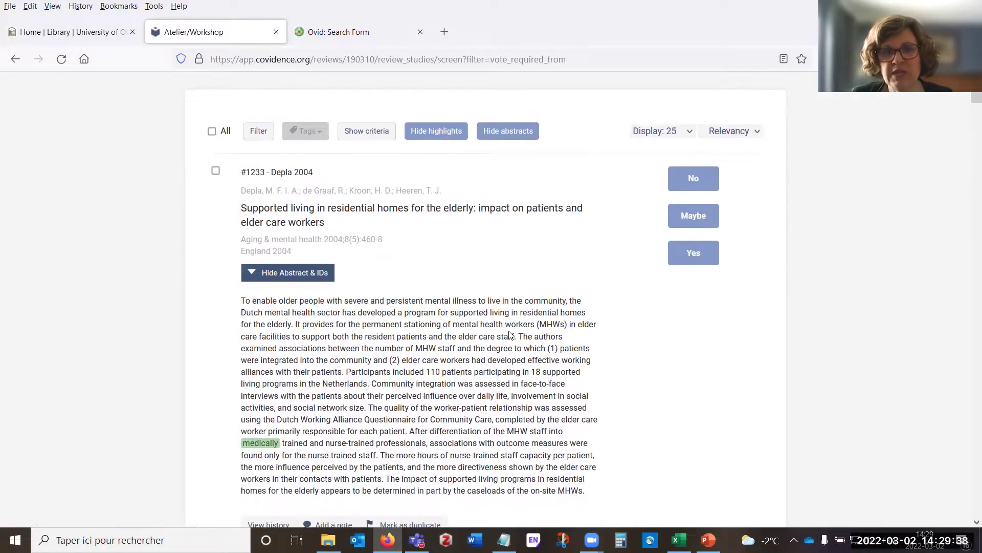
{"action": "scroll", "coordinate": [510, 335], "scroll_direction": "up", "scroll_amount": 3}
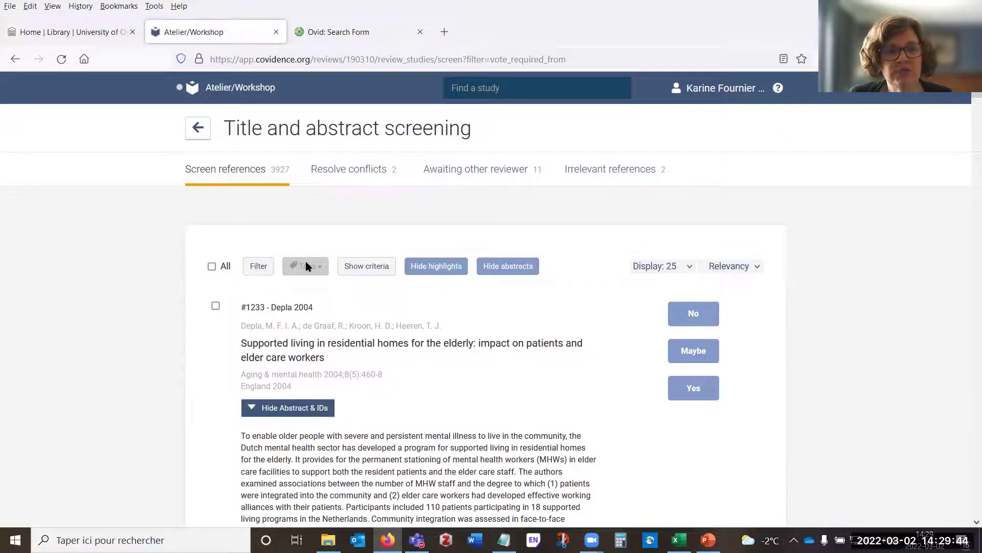
Tag the reference "Supported living in residential homes for the elderly" as conference abstract and check the tag below its abstract
{"action": "scroll", "coordinate": [307, 266], "scroll_direction": "down", "scroll_amount": 2}
{"action": "left_click", "coordinate": [216, 238]}
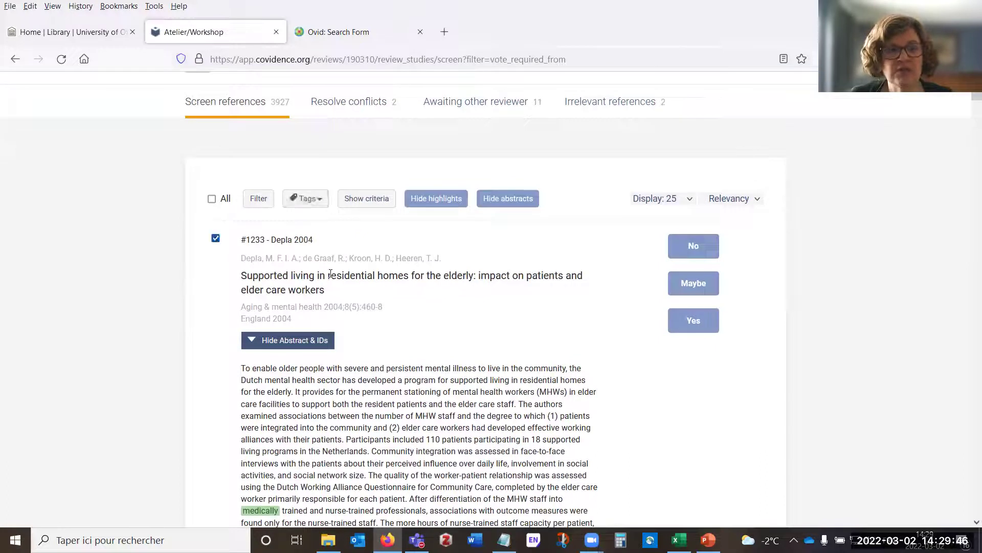
{"action": "scroll", "coordinate": [338, 274], "scroll_direction": "down", "scroll_amount": 4}
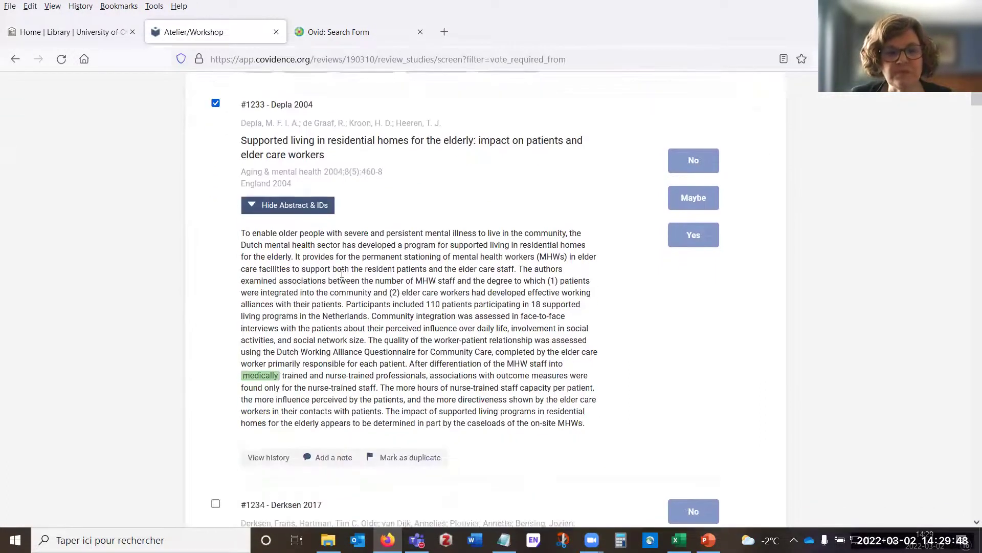
{"action": "scroll", "coordinate": [341, 272], "scroll_direction": "up", "scroll_amount": 2}
{"action": "left_click", "coordinate": [306, 132]}
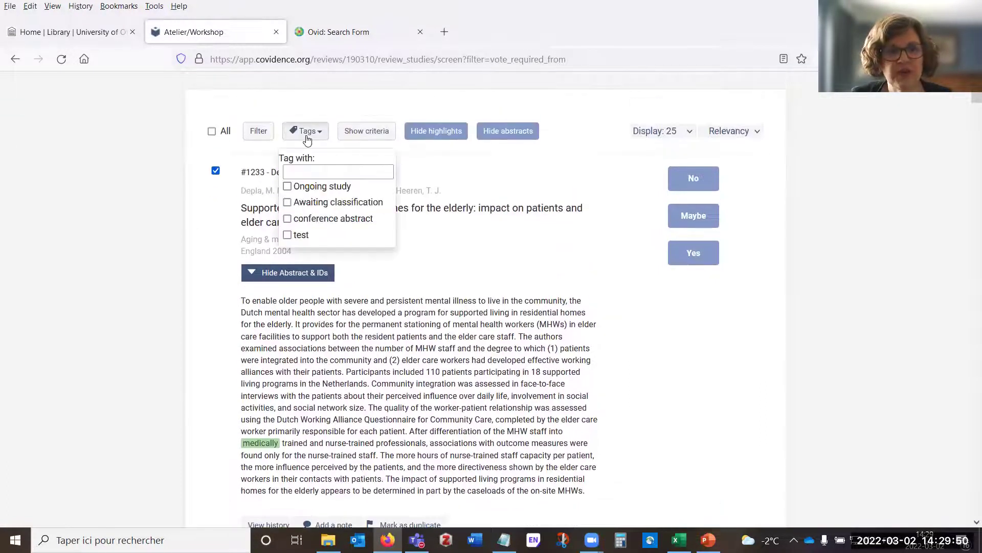
{"action": "left_click", "coordinate": [325, 224]}
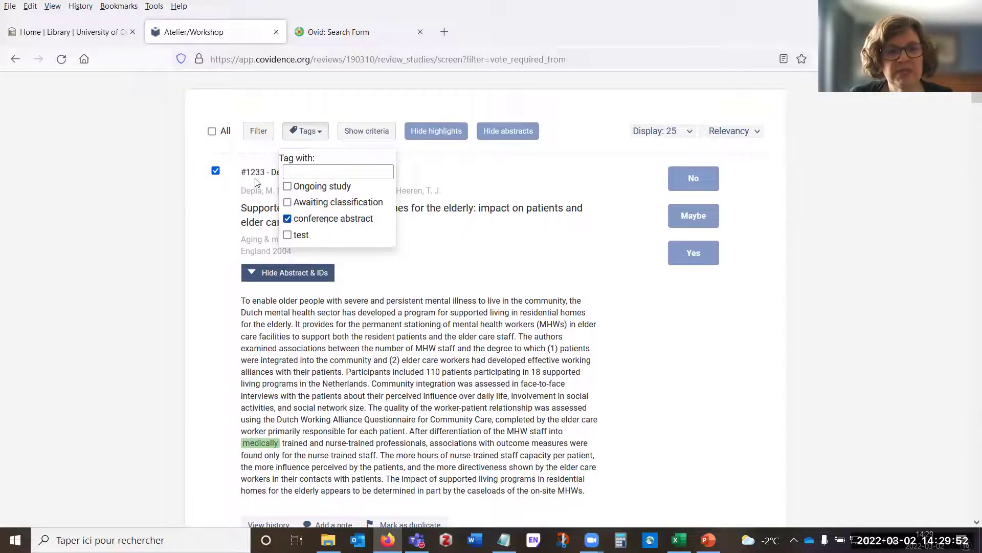
{"action": "left_click", "coordinate": [384, 272]}
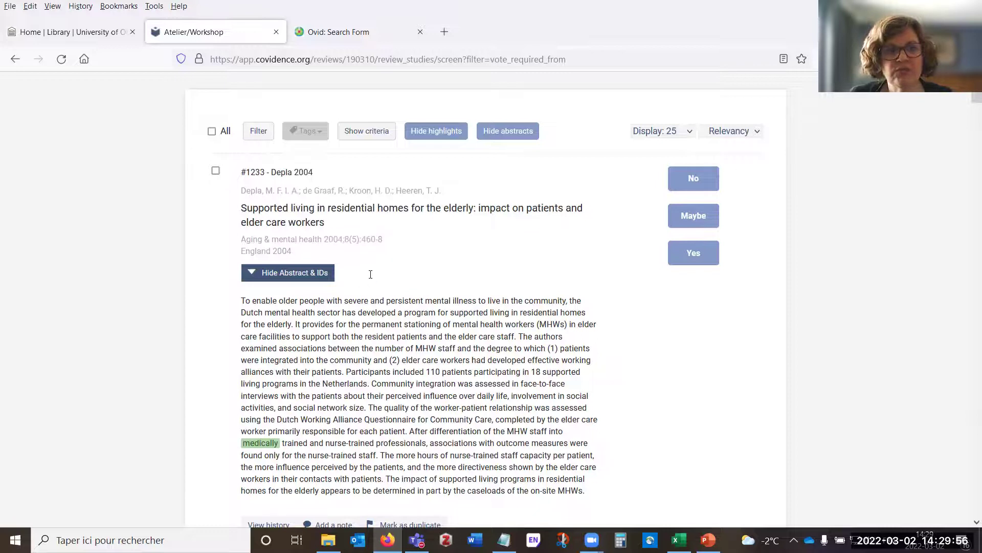
{"action": "scroll", "coordinate": [370, 274], "scroll_direction": "down", "scroll_amount": 3}
{"action": "scroll", "coordinate": [614, 215], "scroll_direction": "up", "scroll_amount": 3}
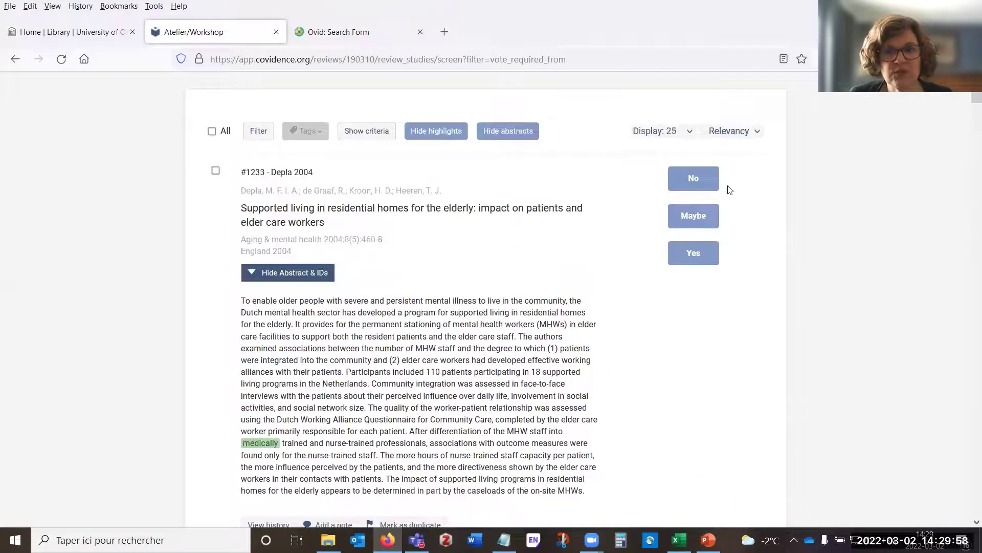
{"action": "scroll", "coordinate": [317, 435], "scroll_direction": "down", "scroll_amount": 2}
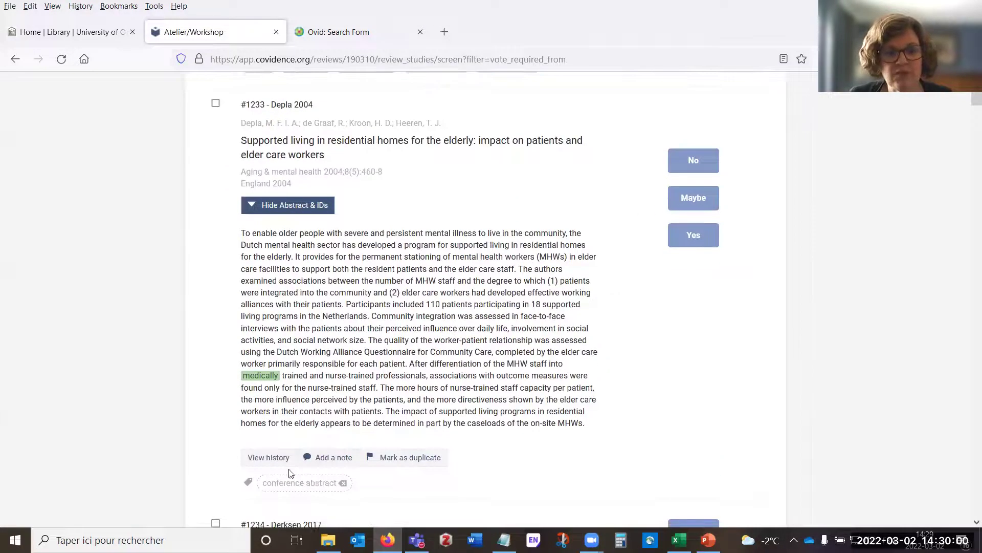
{"action": "scroll", "coordinate": [368, 485], "scroll_direction": "down", "scroll_amount": 1}
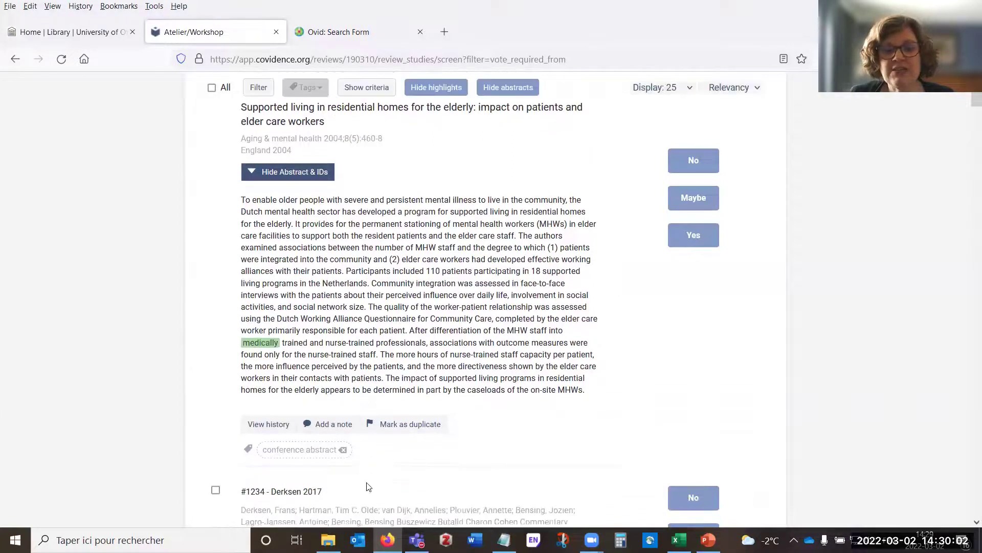
Open the notes of the reference "Supported living in residential homes for the elderly"
{"action": "scroll", "coordinate": [369, 486], "scroll_direction": "down", "scroll_amount": 1}
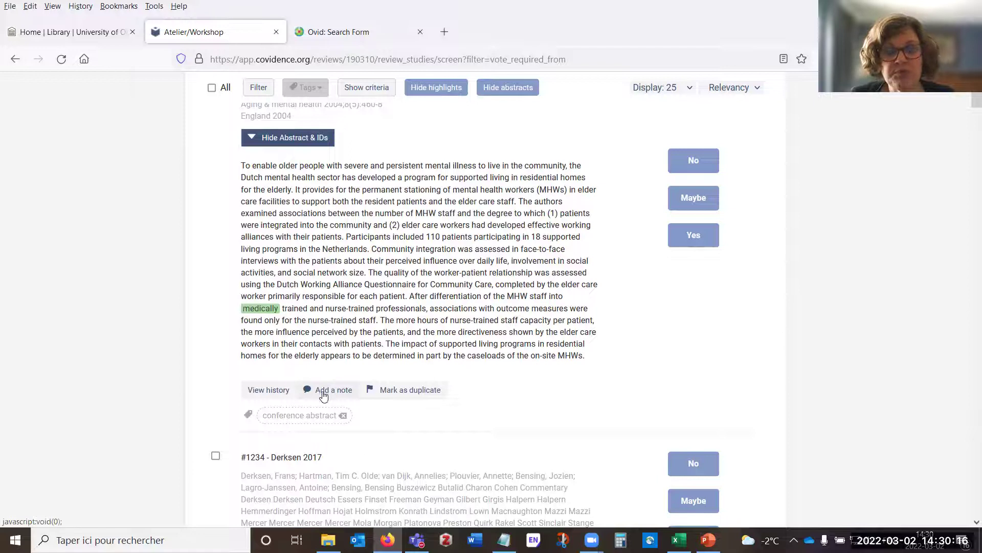
{"action": "scroll", "coordinate": [323, 398], "scroll_direction": "down", "scroll_amount": 1}
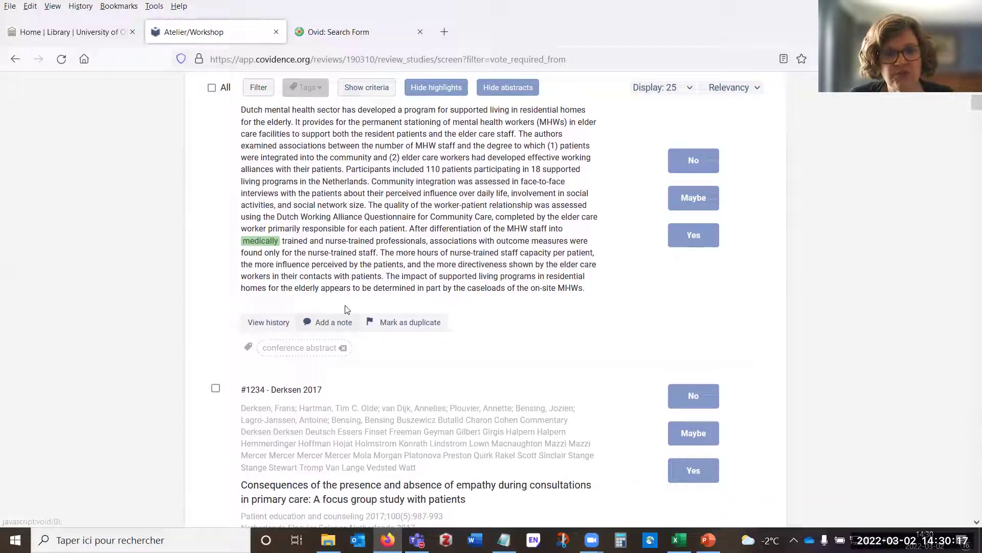
{"action": "left_click", "coordinate": [327, 325]}
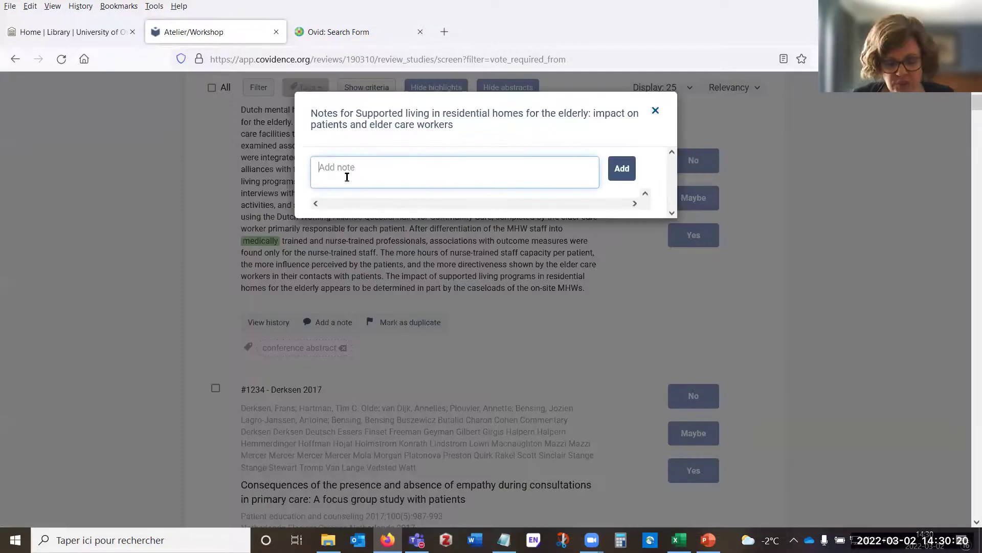
{"action": "type", "text": "Test"}
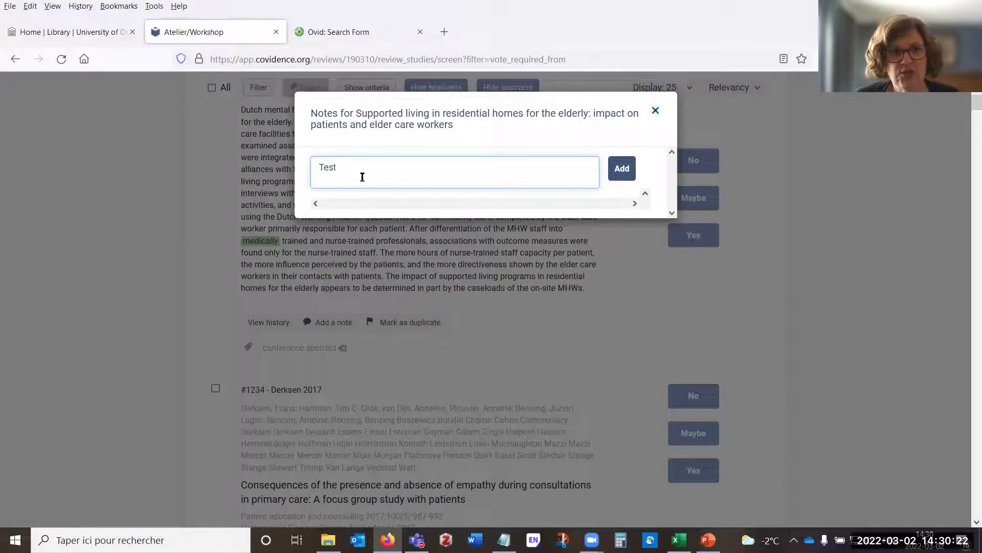
{"action": "key", "text": "BackSpace"}
{"action": "key", "text": "BackSpace"}
{"action": "key", "text": "BackSpace"}
{"action": "key", "text": "BackSpace"}
{"action": "type", "text": "Import"}
{"action": "key", "text": "BackSpace"}
{"action": "key", "text": "BackSpace"}
{"action": "key", "text": "BackSpace"}
{"action": "key", "text": "BackSpace"}
{"action": "key", "text": "BackSpace"}
{"action": "key", "text": "BackSpace"}
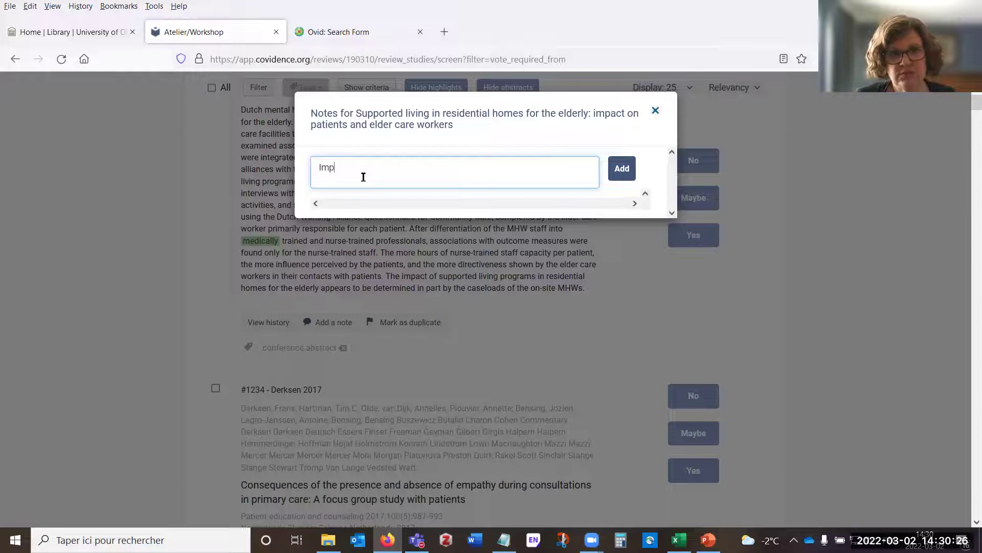
{"action": "type", "text": "N"}
{"action": "key", "text": "BackSpace"}
Add the note "test" to the reference and close its notes
{"action": "type", "text": "test"}
{"action": "left_click", "coordinate": [632, 179]}
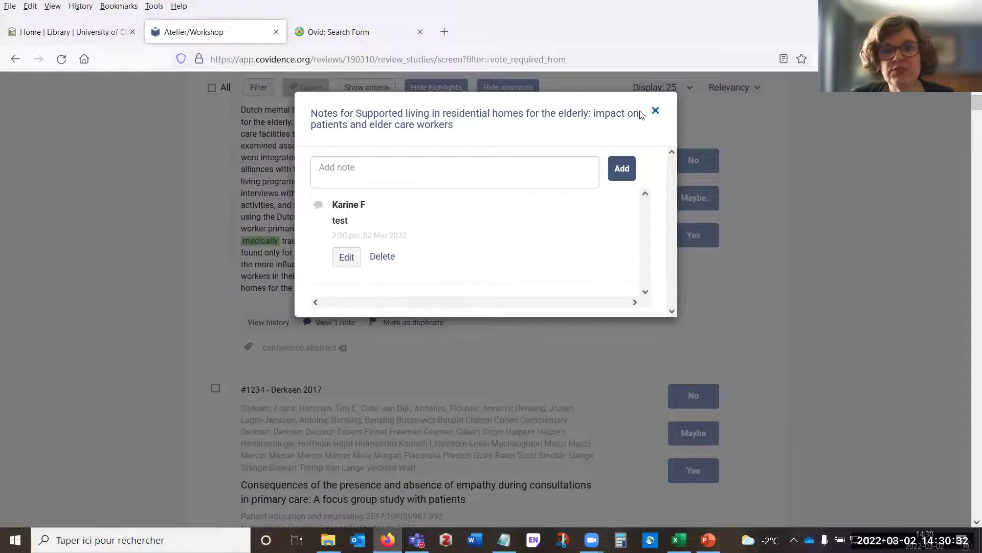
{"action": "left_click", "coordinate": [656, 110]}
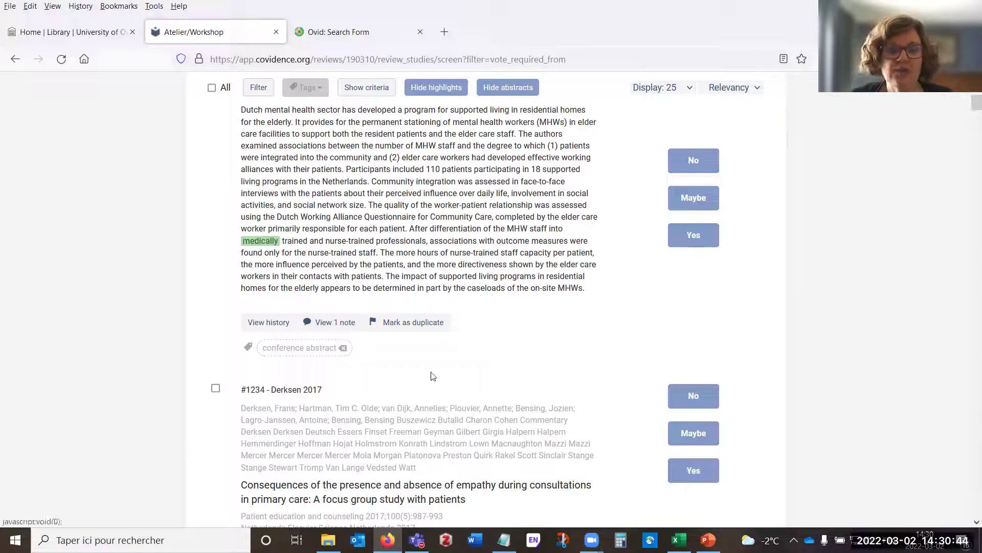
Go back to the review summary and continue to the references still to screen in the full text review
{"action": "scroll", "coordinate": [480, 378], "scroll_direction": "up", "scroll_amount": 5}
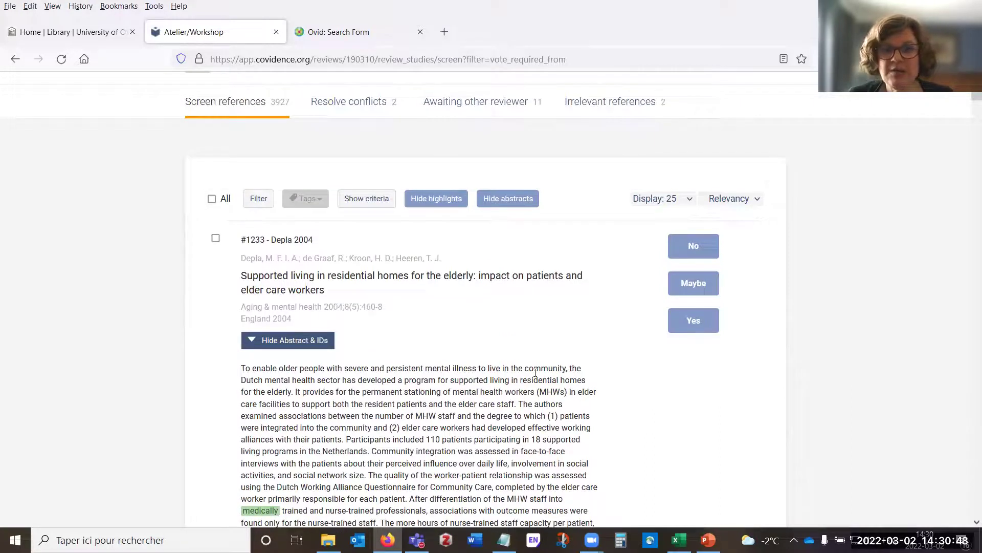
{"action": "scroll", "coordinate": [533, 376], "scroll_direction": "up", "scroll_amount": 2}
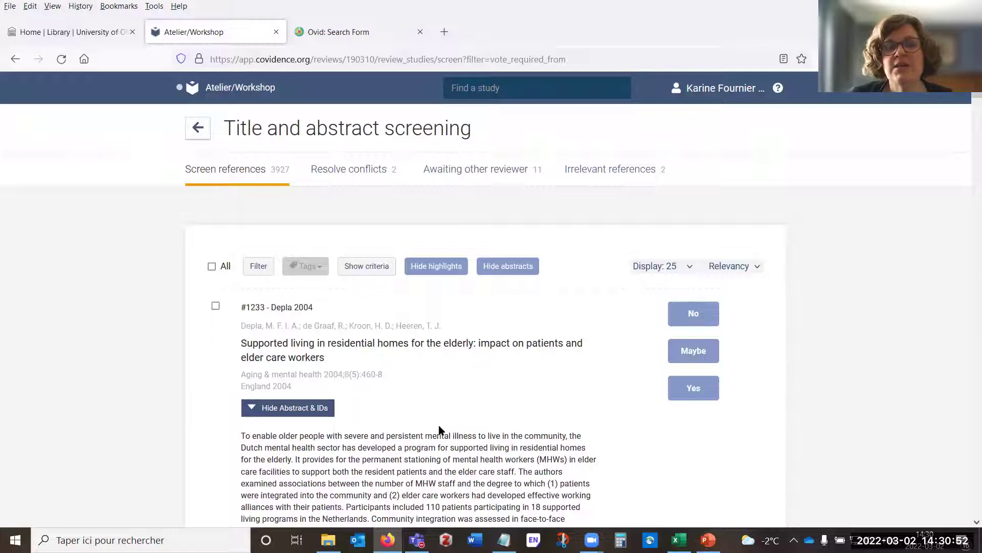
{"action": "left_click", "coordinate": [198, 127]}
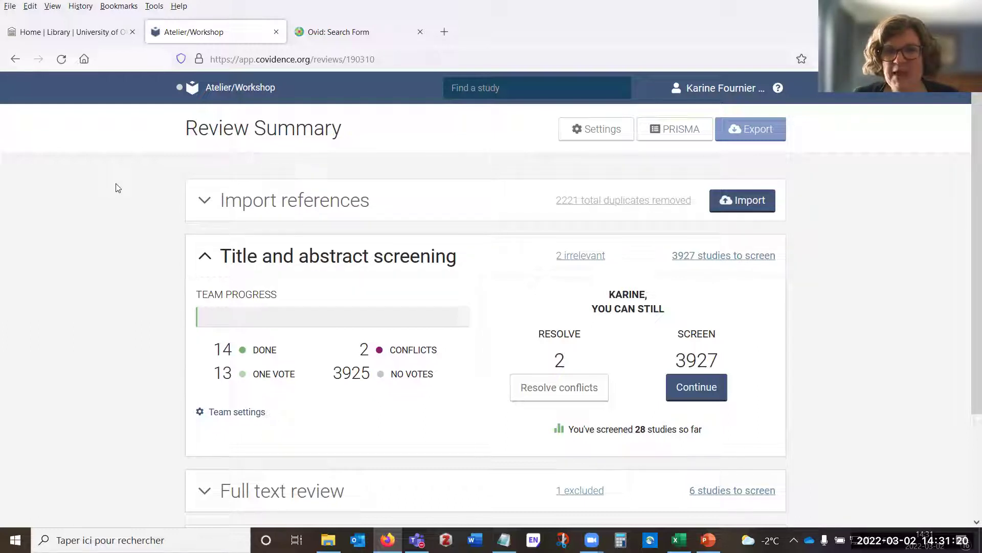
{"action": "scroll", "coordinate": [116, 183], "scroll_direction": "down", "scroll_amount": 3}
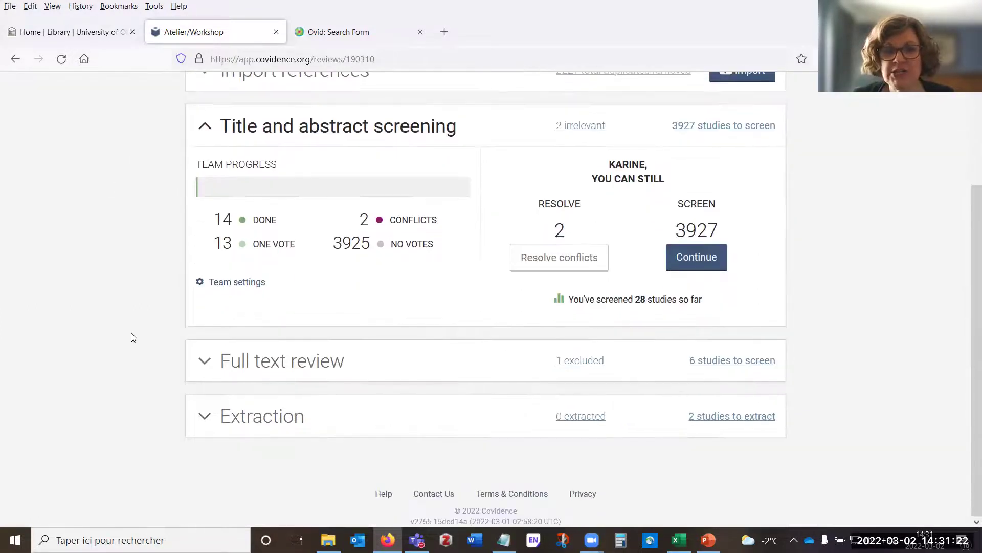
{"action": "left_click", "coordinate": [342, 367]}
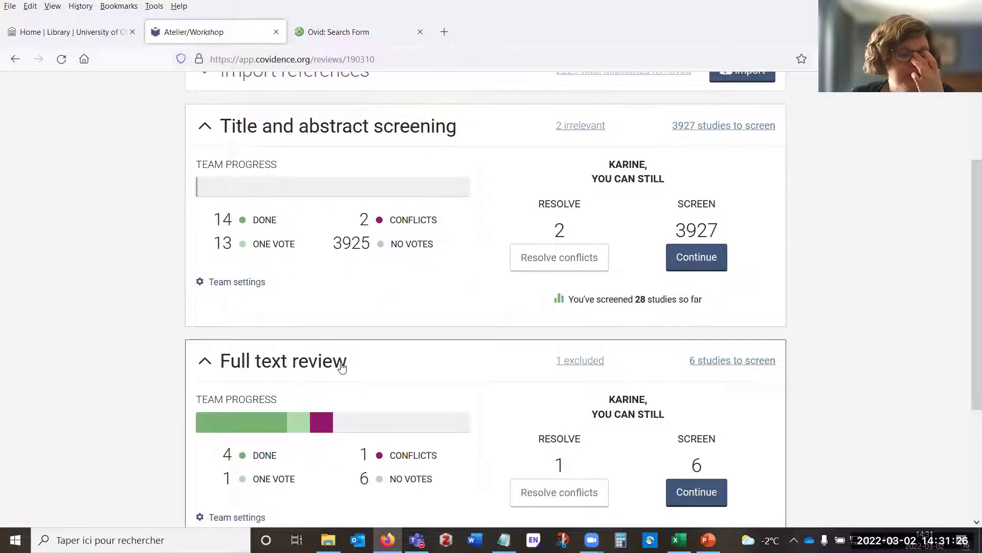
{"action": "scroll", "coordinate": [676, 391], "scroll_direction": "down", "scroll_amount": 1}
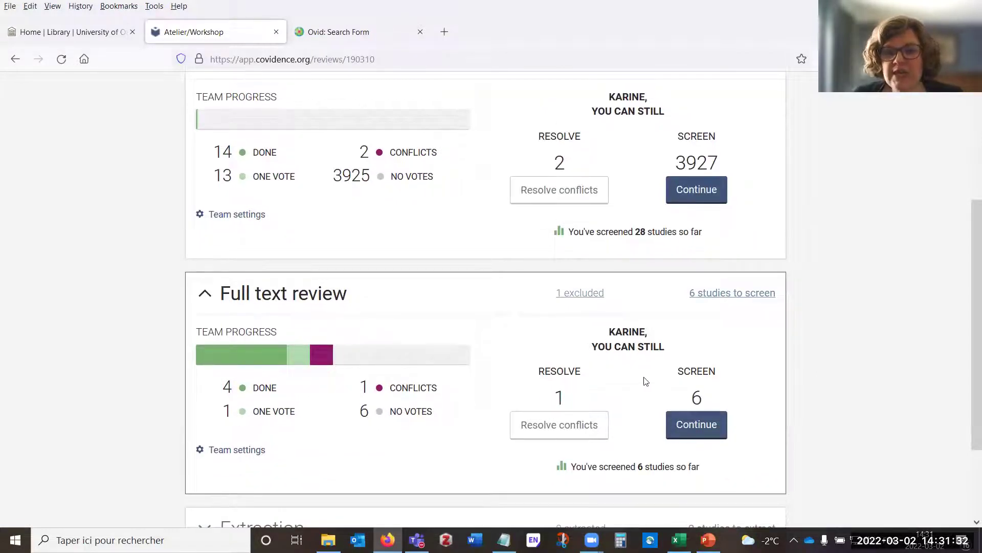
{"action": "left_click", "coordinate": [705, 431]}
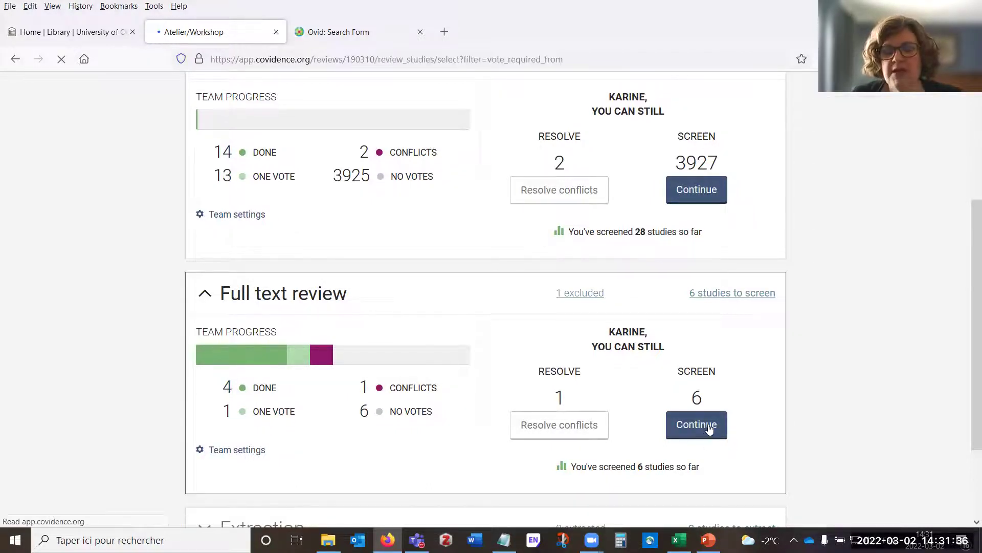
Examine the full-text upload options for "Burnout and sources of stress among medical residents at Hamad Medical Corporation, Qatar" and close them without adding a file
{"action": "scroll", "coordinate": [538, 383], "scroll_direction": "down", "scroll_amount": 2}
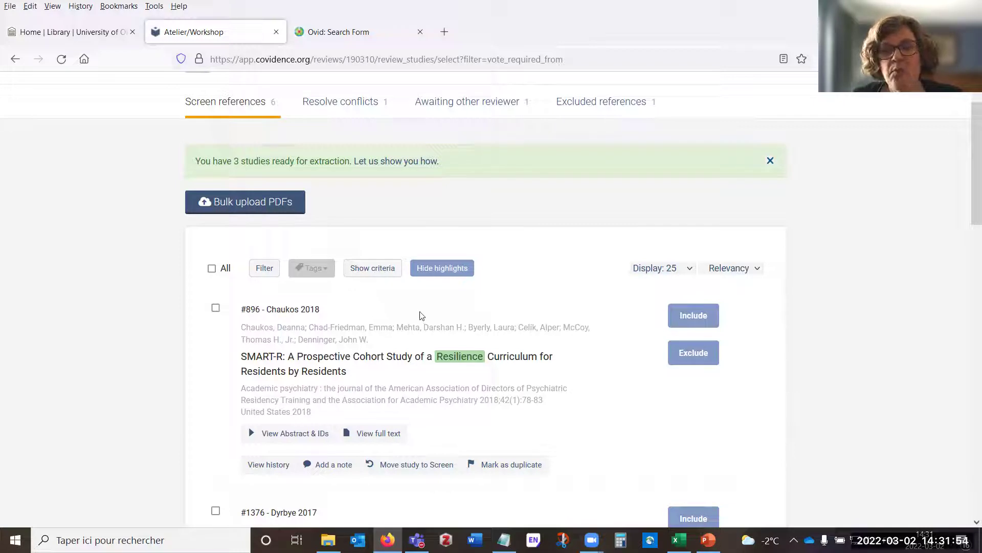
{"action": "scroll", "coordinate": [419, 319], "scroll_direction": "down", "scroll_amount": 1}
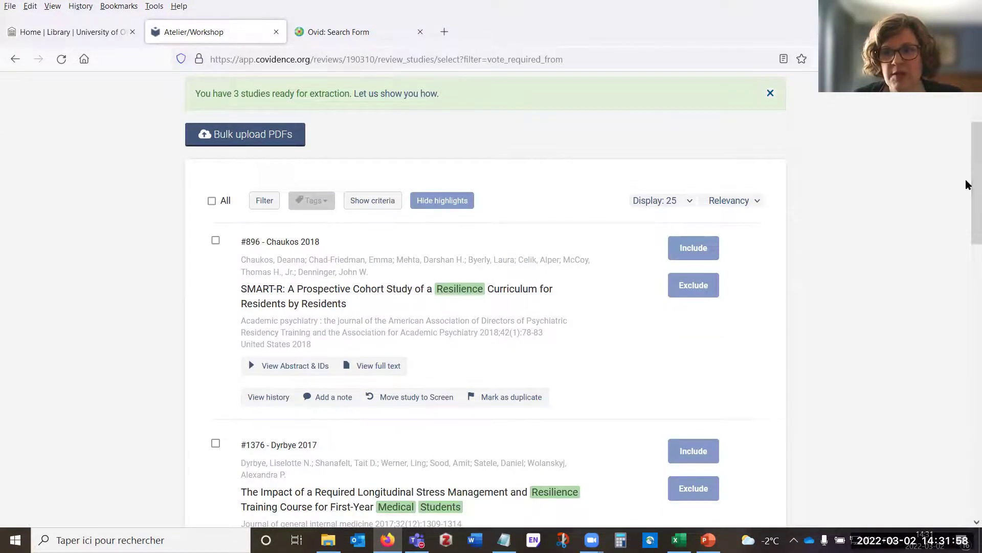
{"action": "left_click_drag", "start_coordinate": [967, 184], "coordinate": [965, 458]}
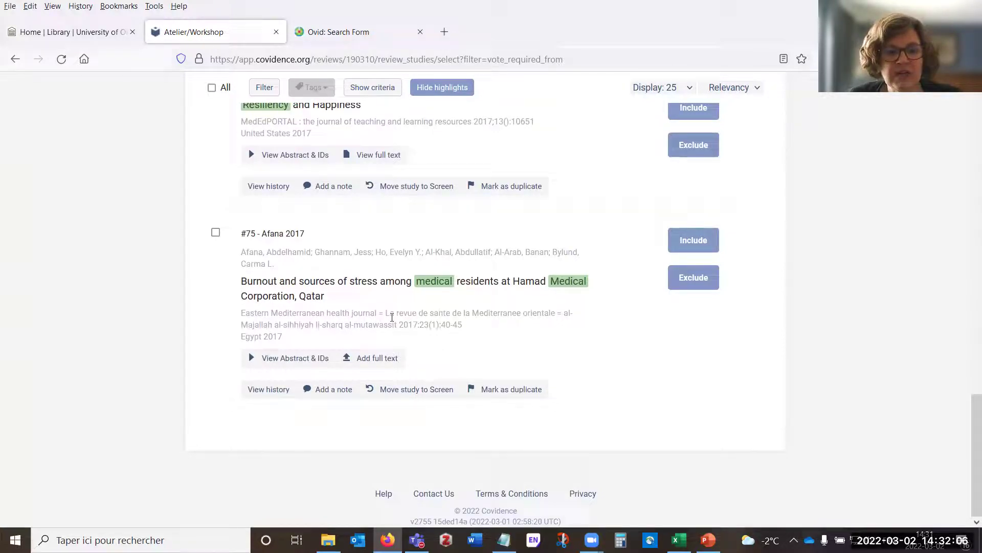
{"action": "left_click_drag", "start_coordinate": [423, 367], "coordinate": [354, 364]}
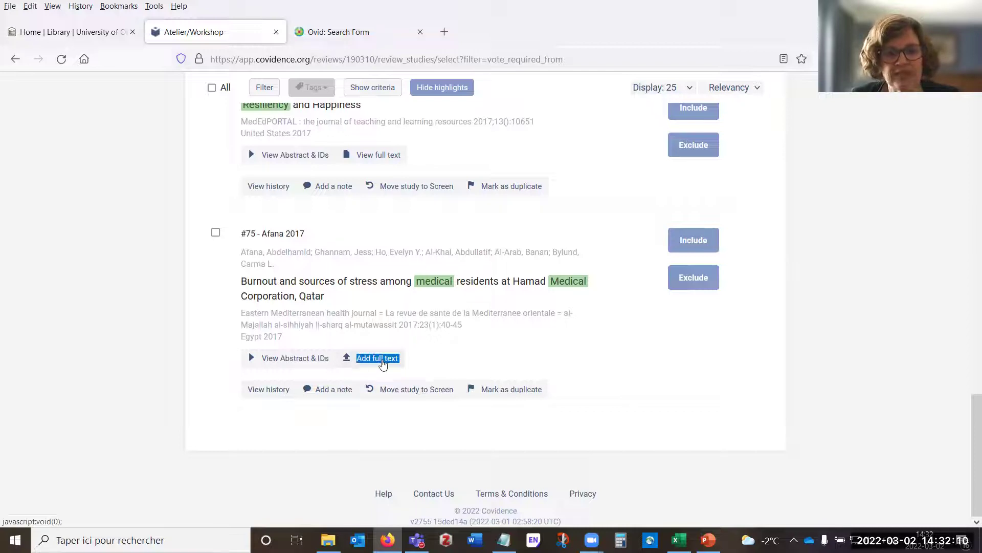
{"action": "left_click", "coordinate": [377, 359]}
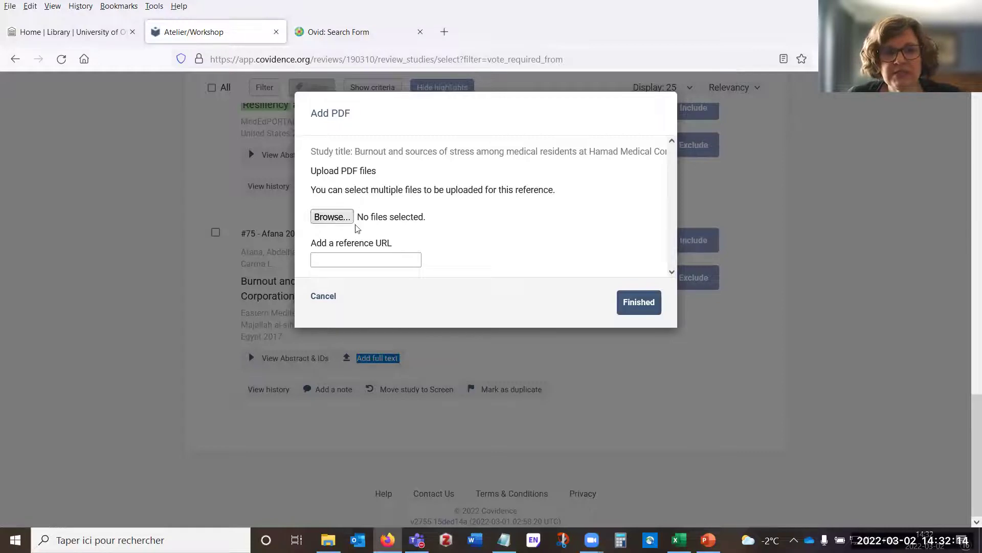
{"action": "left_click", "coordinate": [629, 300]}
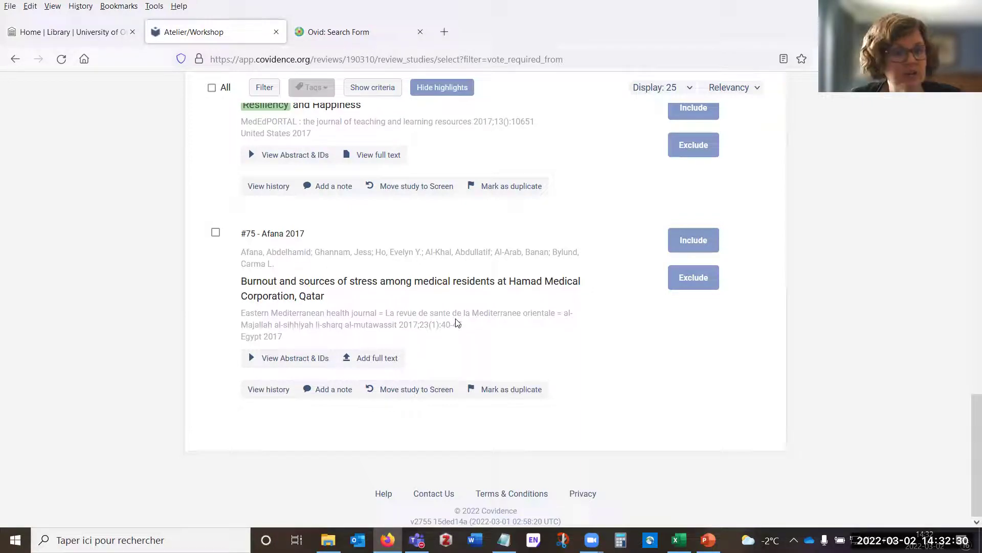
Copy the title of the last reference, "Burnout and sources of stress among medical residents at Hamad Medical Corporation, Qatar"
{"action": "left_click_drag", "start_coordinate": [967, 445], "coordinate": [968, 106]}
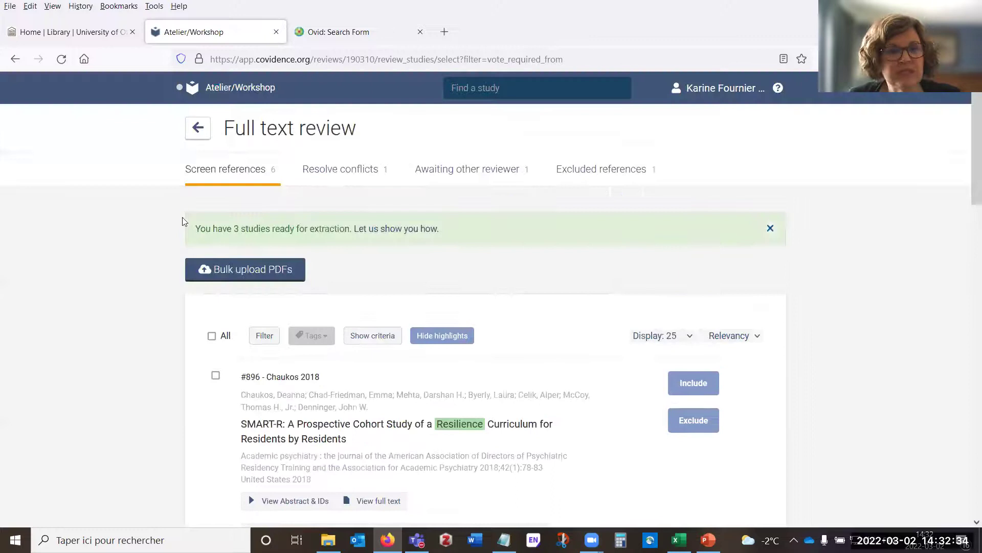
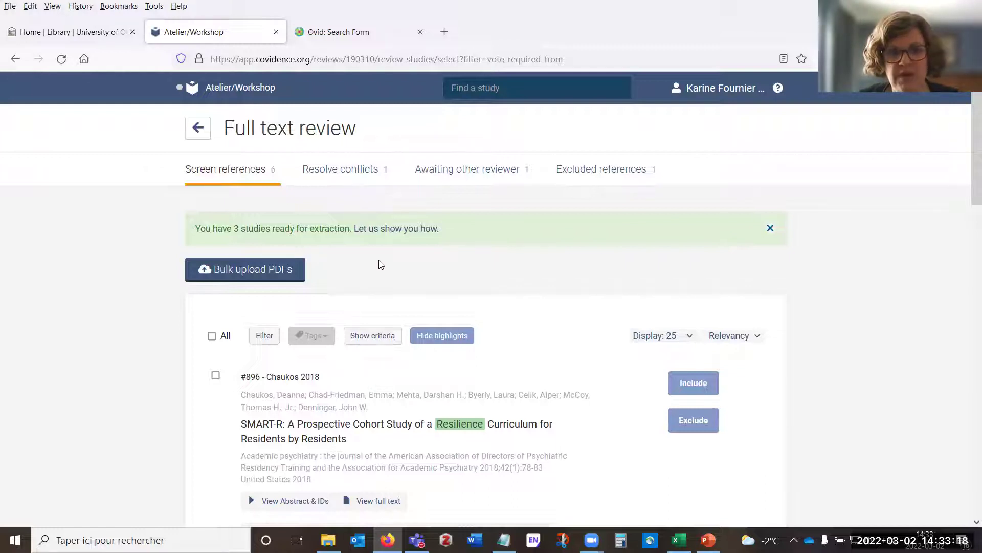
{"action": "left_click_drag", "start_coordinate": [967, 143], "coordinate": [933, 470]}
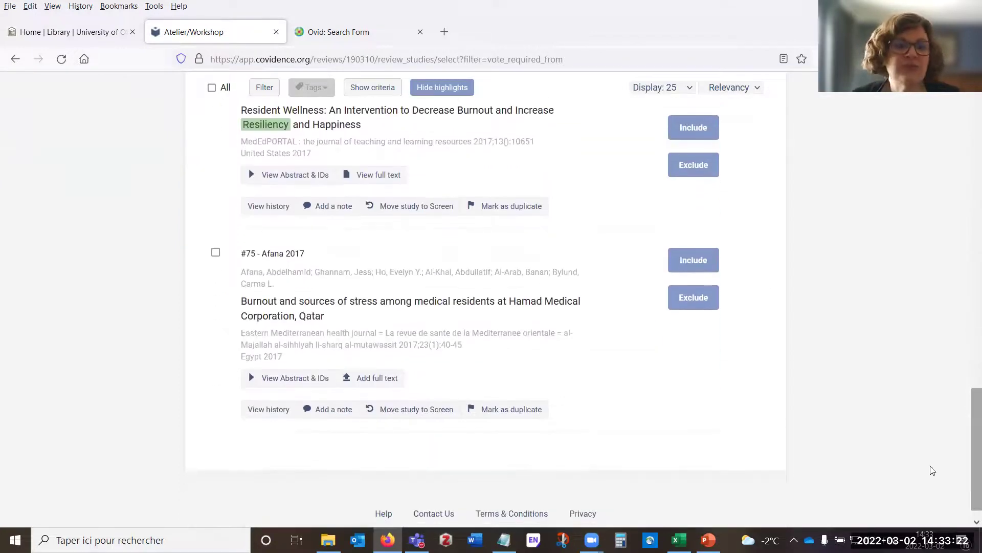
{"action": "left_click_drag", "start_coordinate": [334, 320], "coordinate": [241, 304]}
{"action": "key", "text": "ctrl+c"}
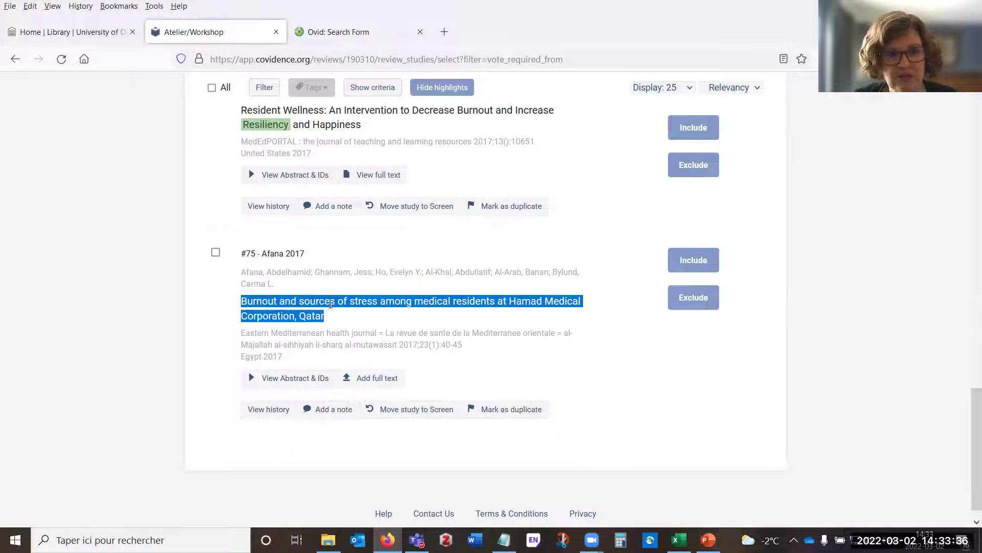
Switch to the uOttawa Library website and search Omni for the copied article title
{"action": "left_click", "coordinate": [79, 32]}
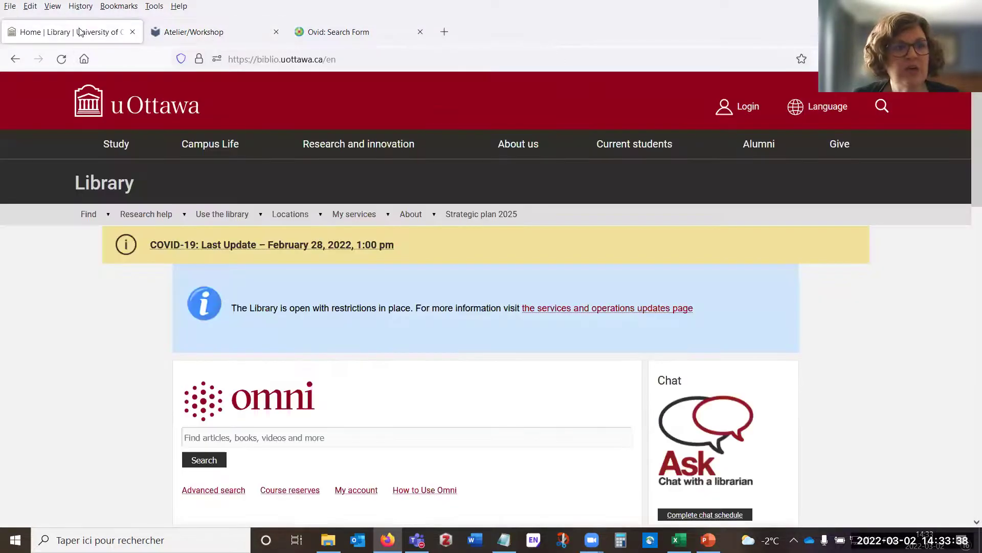
{"action": "scroll", "coordinate": [84, 295], "scroll_direction": "down", "scroll_amount": 2}
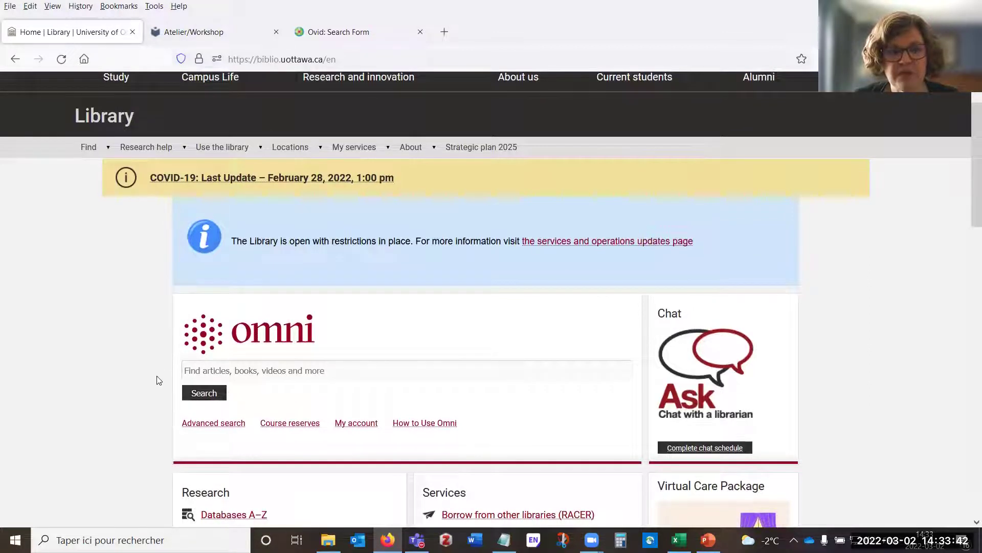
{"action": "left_click", "coordinate": [231, 368]}
{"action": "key", "text": "ctrl+v"}
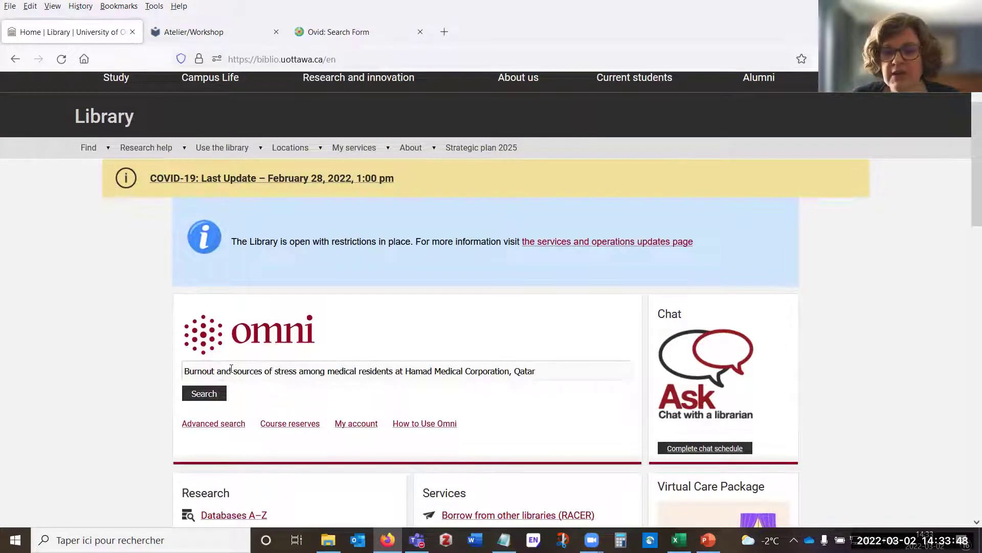
{"action": "key", "text": "Return"}
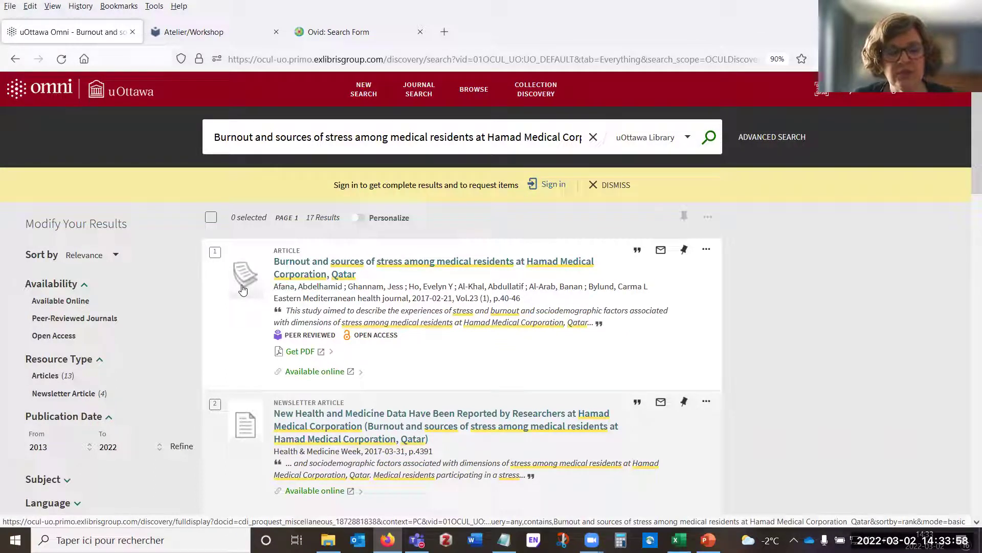
Open the matching article's record, look over its full-text sources and get the PDF
{"action": "left_click", "coordinate": [426, 264]}
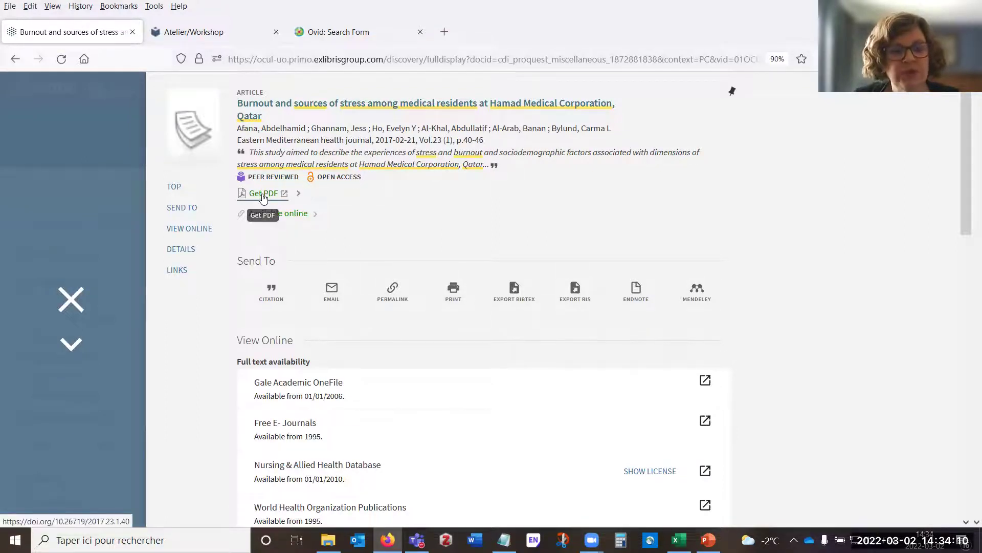
{"action": "scroll", "coordinate": [373, 241], "scroll_direction": "down", "scroll_amount": 3}
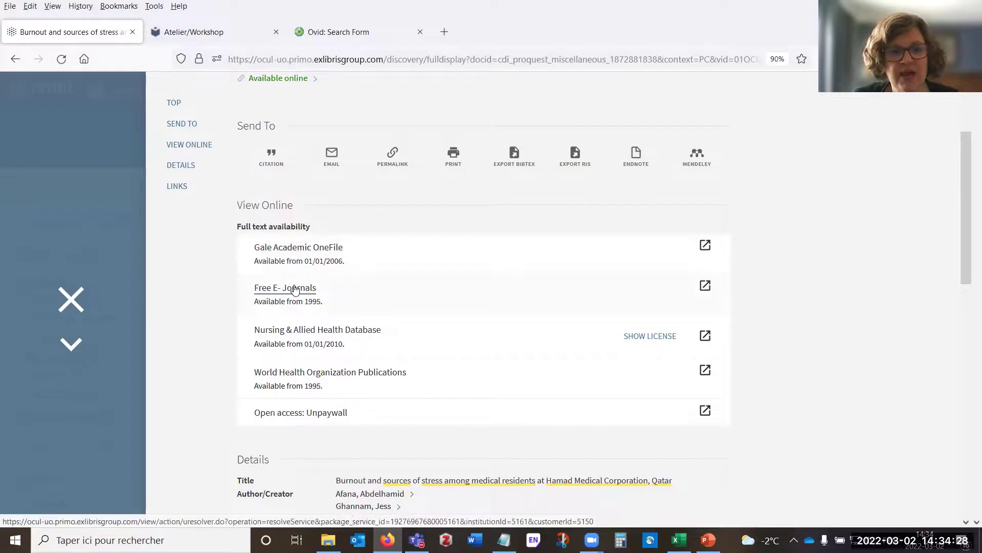
{"action": "scroll", "coordinate": [327, 294], "scroll_direction": "up", "scroll_amount": 3}
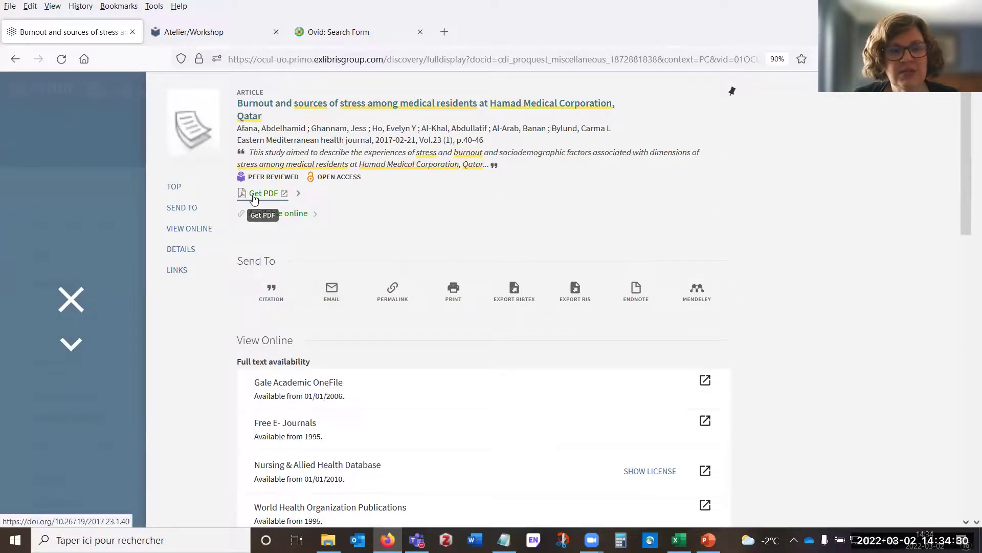
{"action": "left_click", "coordinate": [254, 195]}
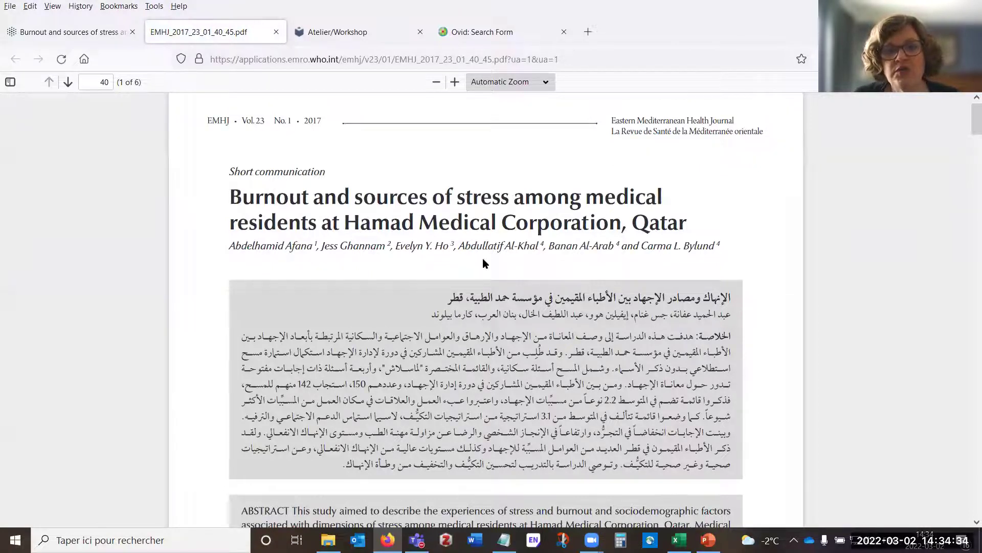
Look over the burnout article's PDF and save it to the computer as EMHJ_2017_23_01_40_45.pdf
{"action": "scroll", "coordinate": [562, 264], "scroll_direction": "down", "scroll_amount": 2}
{"action": "scroll", "coordinate": [562, 267], "scroll_direction": "down", "scroll_amount": 7}
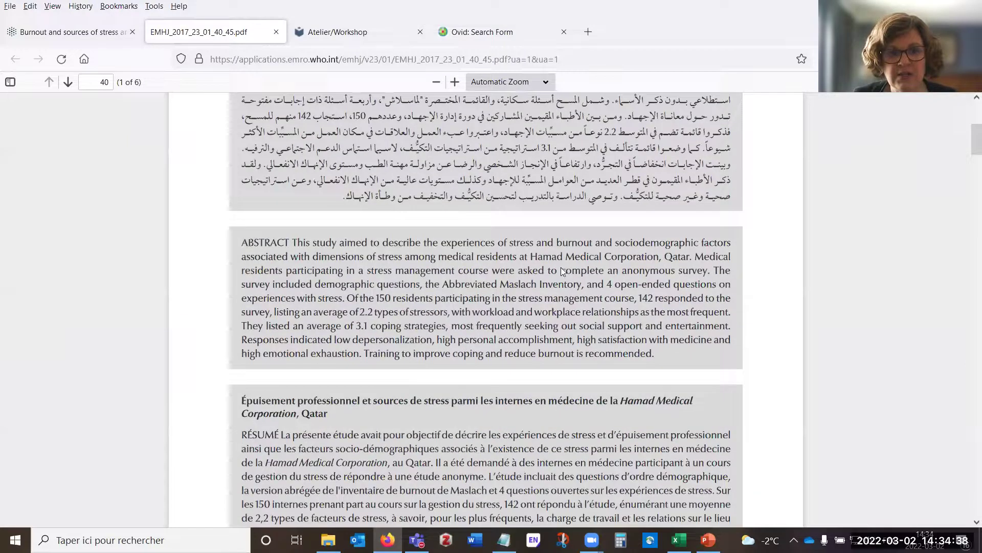
{"action": "scroll", "coordinate": [561, 270], "scroll_direction": "down", "scroll_amount": 15}
{"action": "scroll", "coordinate": [679, 328], "scroll_direction": "up", "scroll_amount": 20}
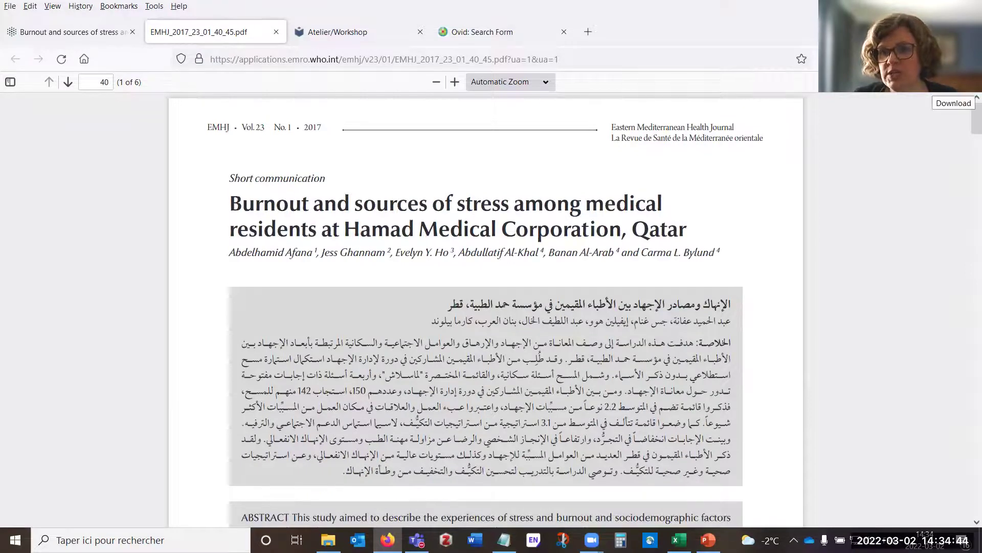
{"action": "left_click", "coordinate": [951, 82]}
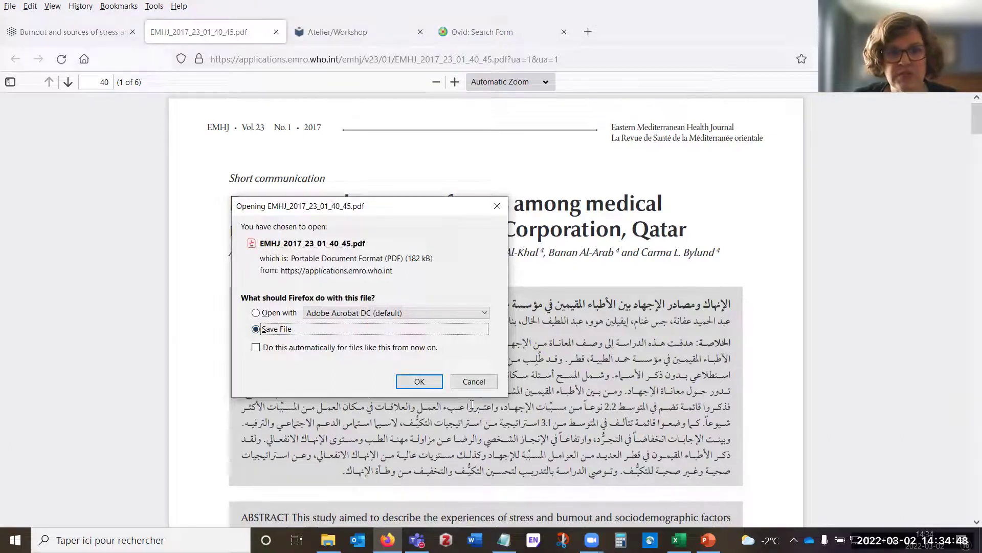
{"action": "left_click", "coordinate": [417, 381]}
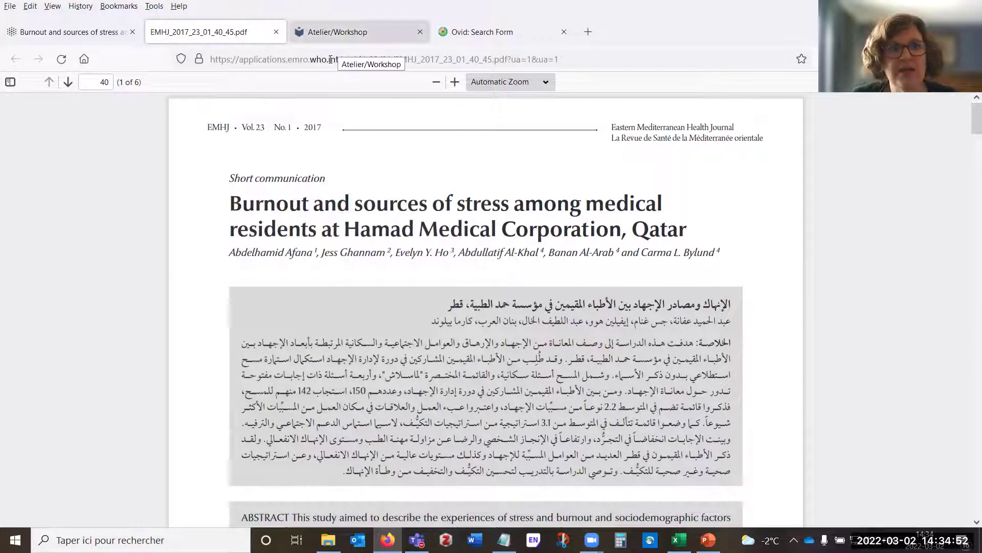
Return to the Covidence review, upload EMHJ_2017_23_01_40_45.pdf as full text for the Hamad Medical Corporation burnout reference, and cancel the addition
{"action": "key", "text": "ctrl+Tab"}
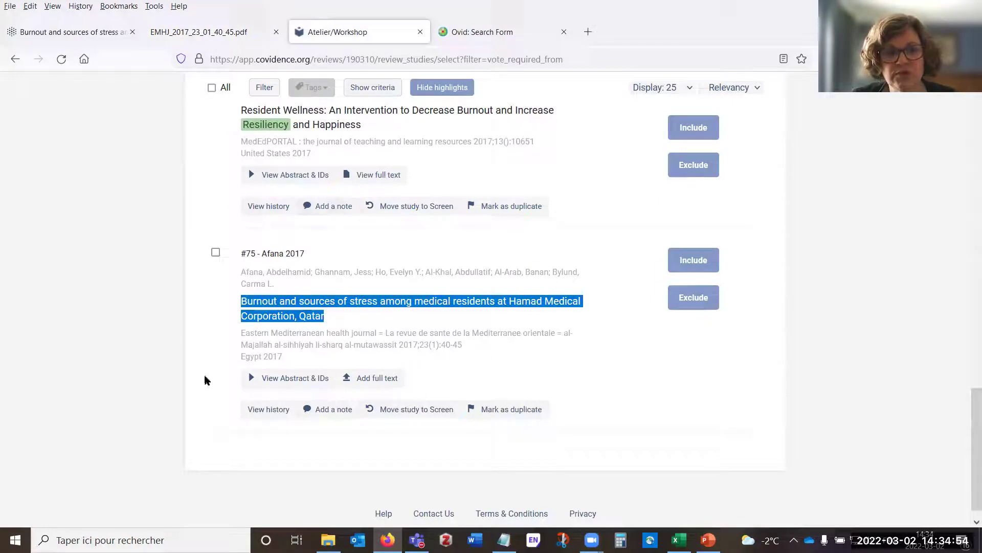
{"action": "left_click", "coordinate": [373, 381]}
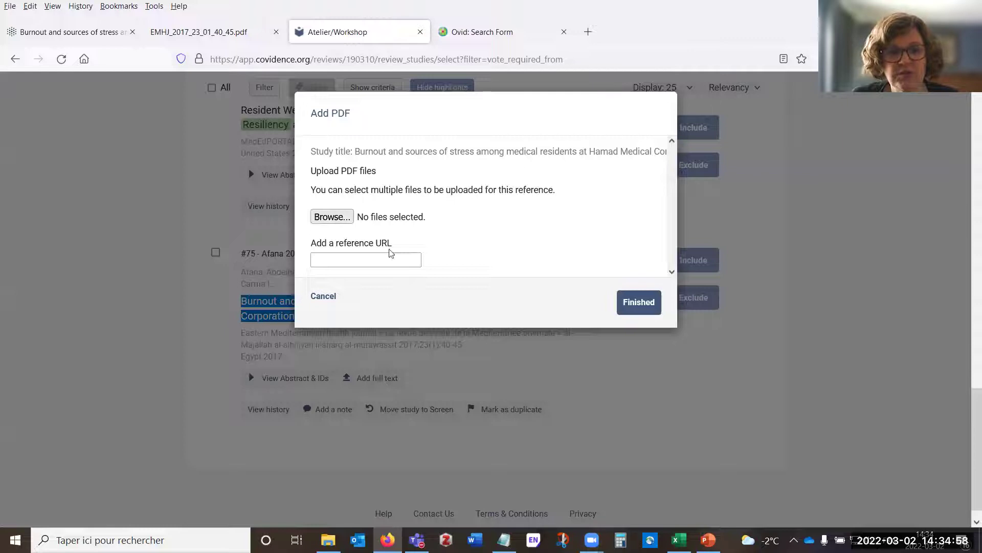
{"action": "left_click", "coordinate": [332, 217]}
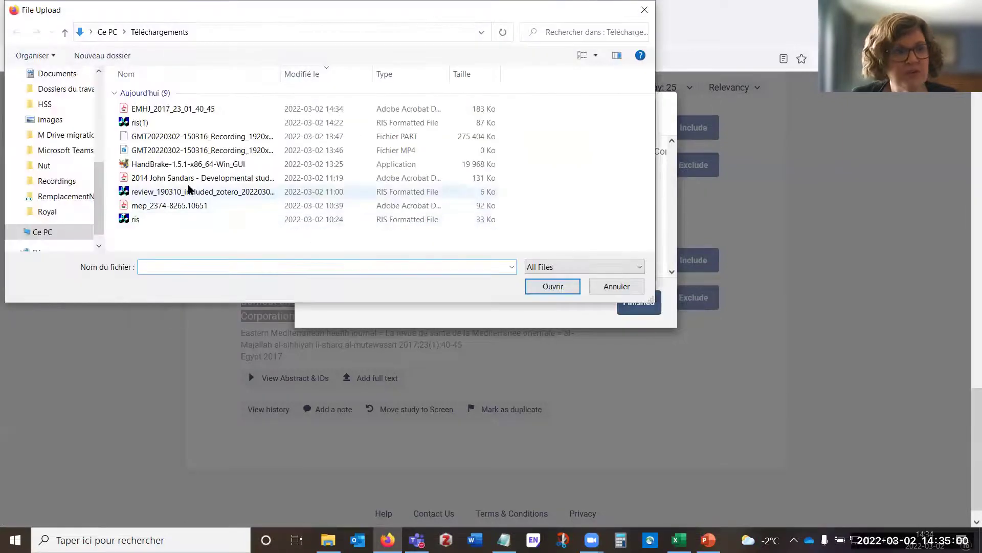
{"action": "left_click", "coordinate": [186, 109]}
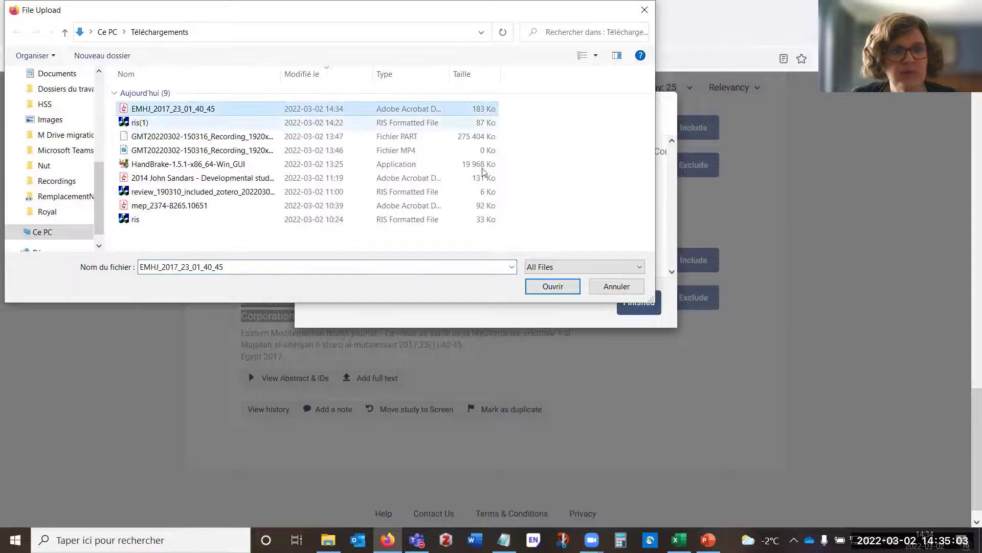
{"action": "left_click", "coordinate": [552, 288]}
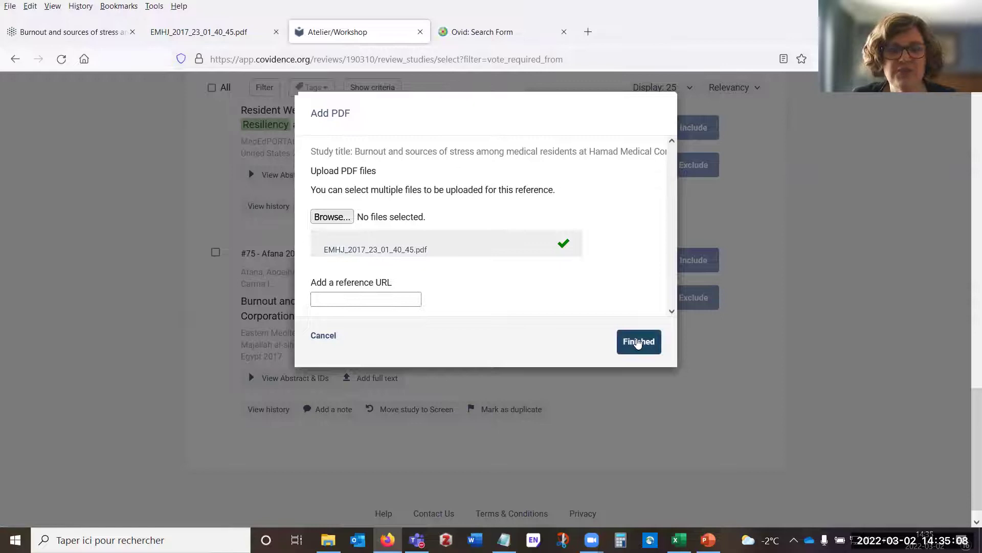
{"action": "left_click", "coordinate": [323, 336]}
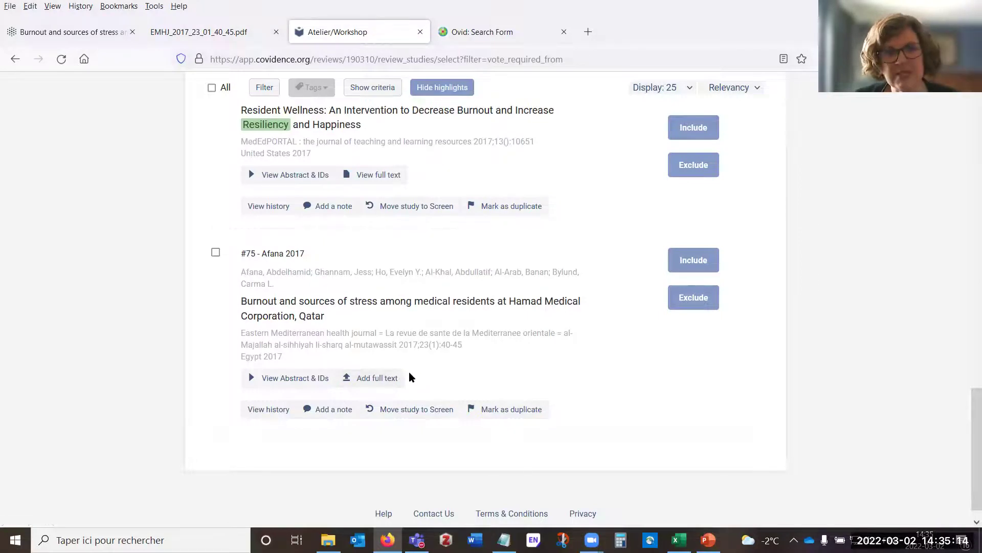
Show the full-text files of the "Resident Wellness" reference, view mep_2374-8265.10651.pdf and return to the review
{"action": "scroll", "coordinate": [425, 361], "scroll_direction": "up", "scroll_amount": 2}
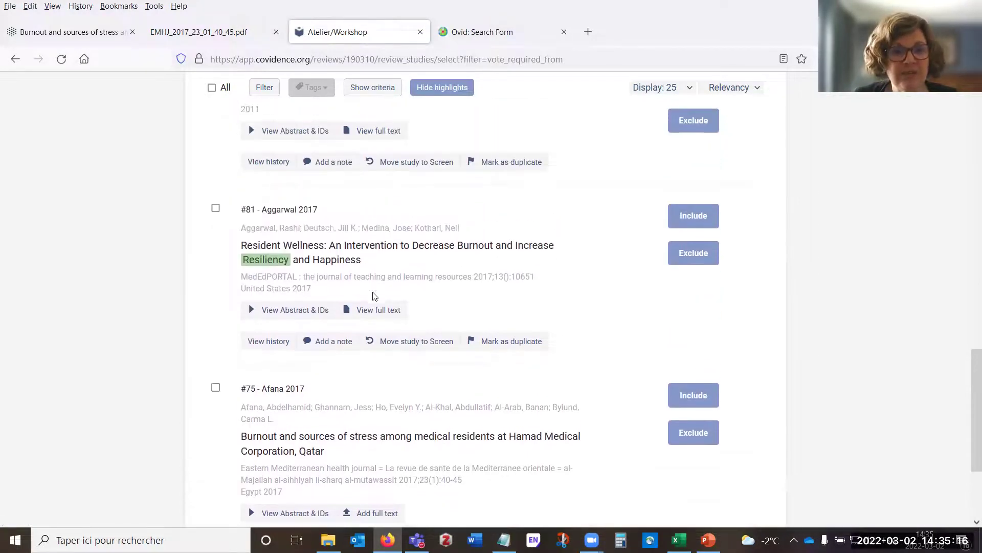
{"action": "left_click", "coordinate": [375, 310]}
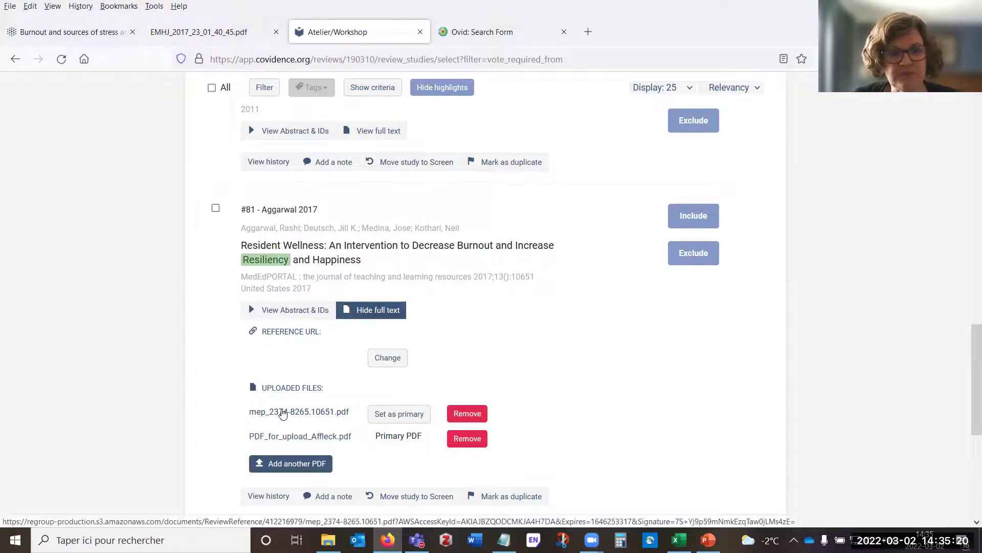
{"action": "left_click", "coordinate": [283, 413]}
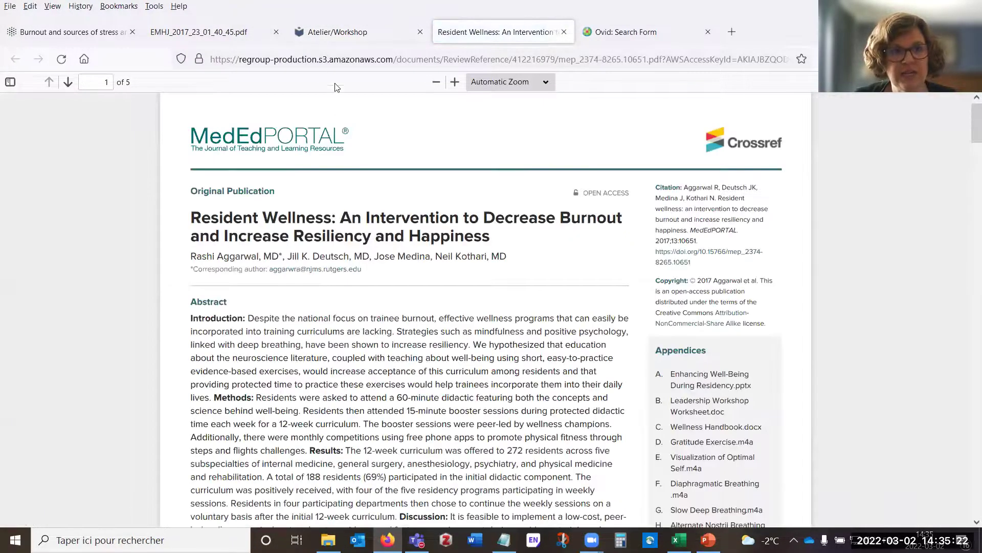
{"action": "left_click", "coordinate": [337, 32]}
Show the full text of "Intrinsic component of resilience among entry level medical students", read through AMJ-04-548.pdf and return to the review
{"action": "scroll", "coordinate": [292, 297], "scroll_direction": "up", "scroll_amount": 4}
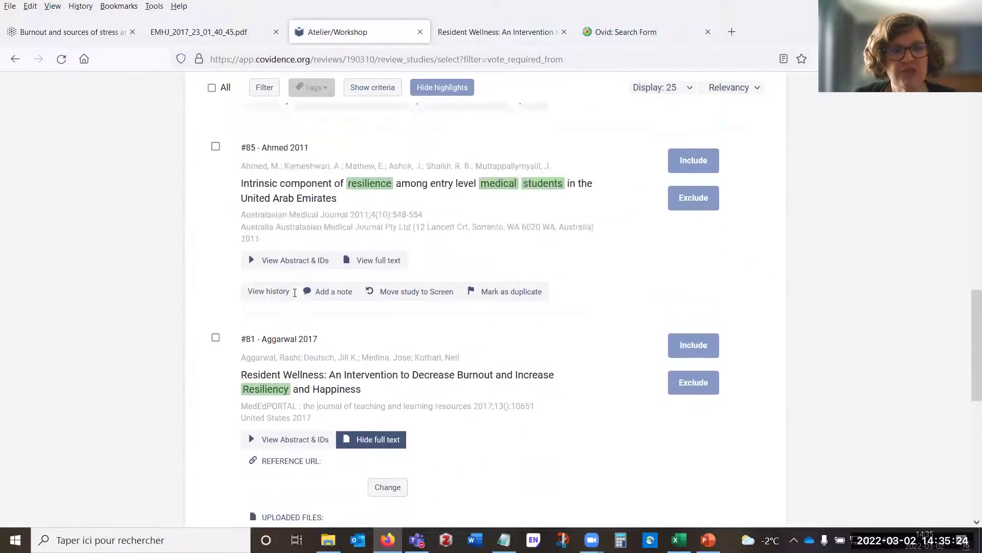
{"action": "left_click", "coordinate": [385, 336]}
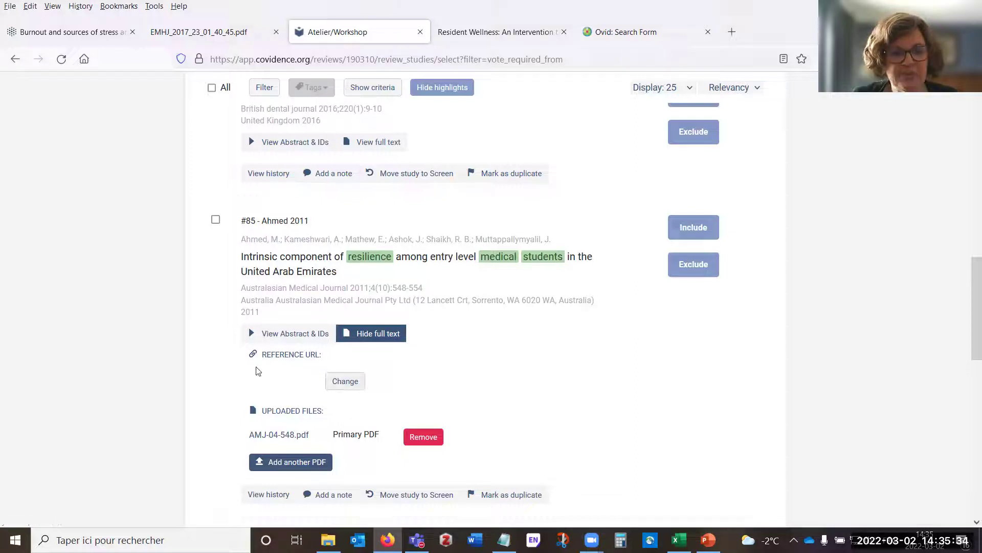
{"action": "left_click", "coordinate": [289, 436]}
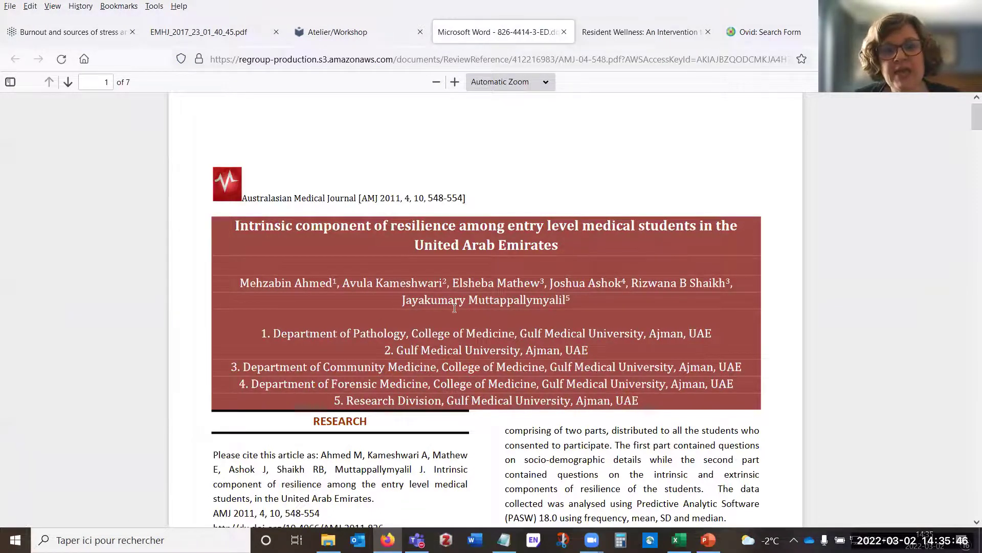
{"action": "scroll", "coordinate": [455, 308], "scroll_direction": "down", "scroll_amount": 3}
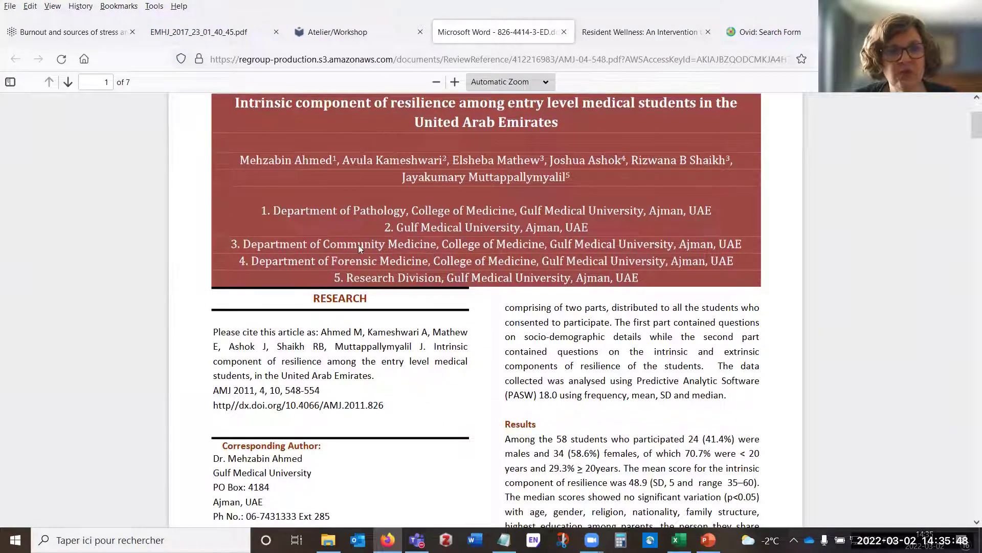
{"action": "scroll", "coordinate": [590, 395], "scroll_direction": "down", "scroll_amount": 6}
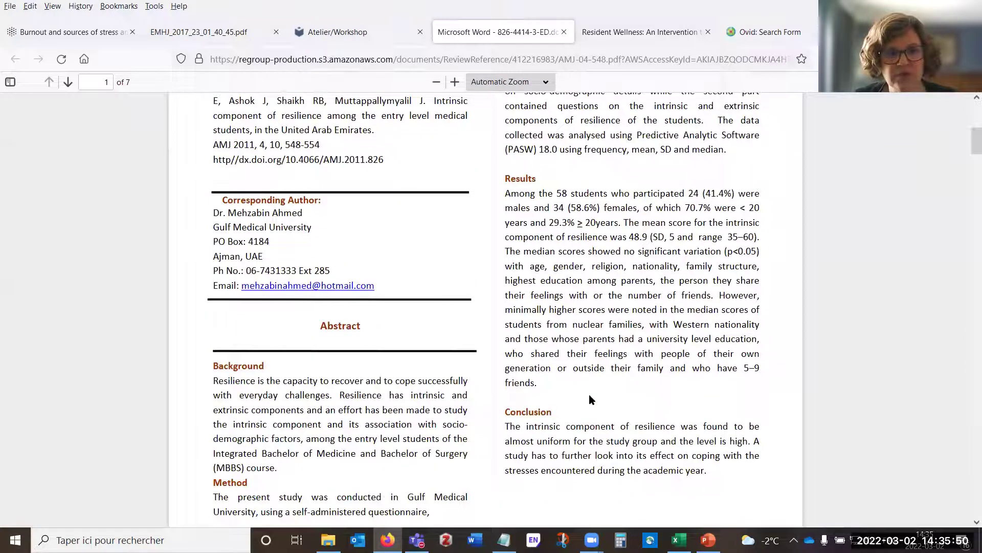
{"action": "scroll", "coordinate": [660, 401], "scroll_direction": "up", "scroll_amount": 9}
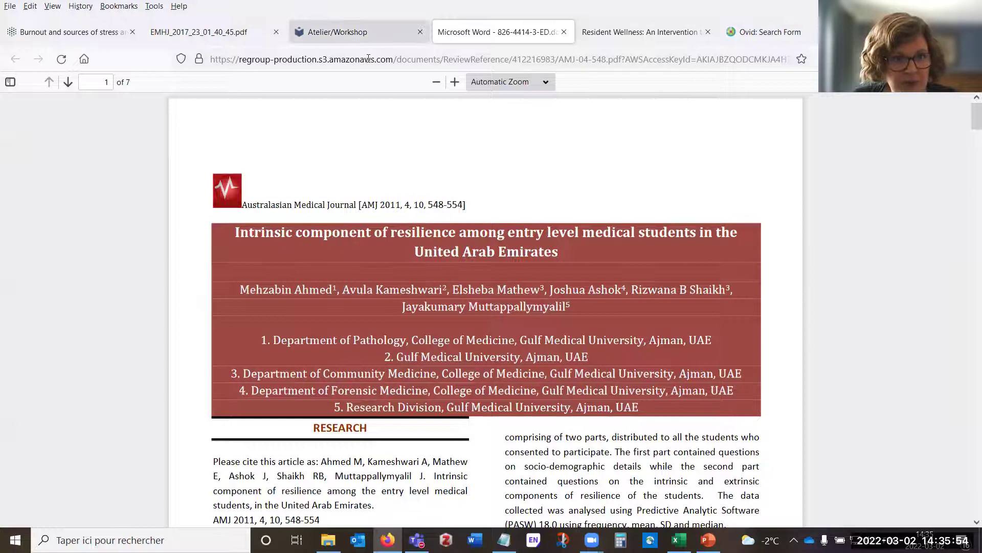
{"action": "key", "text": "ctrl+shift+Tab"}
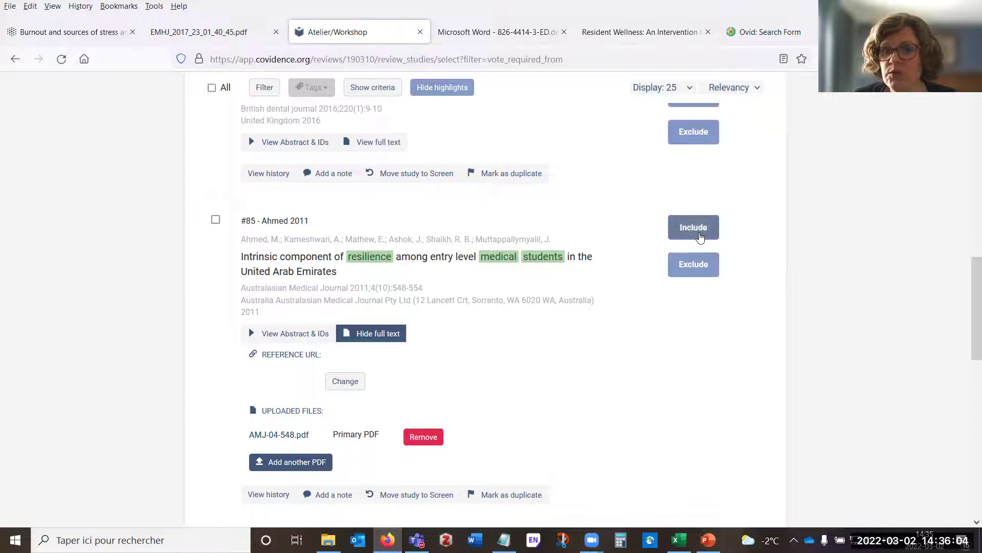
Start excluding the "Intrinsic component of resilience" study and look through the available exclusion reasons
{"action": "left_click", "coordinate": [692, 272]}
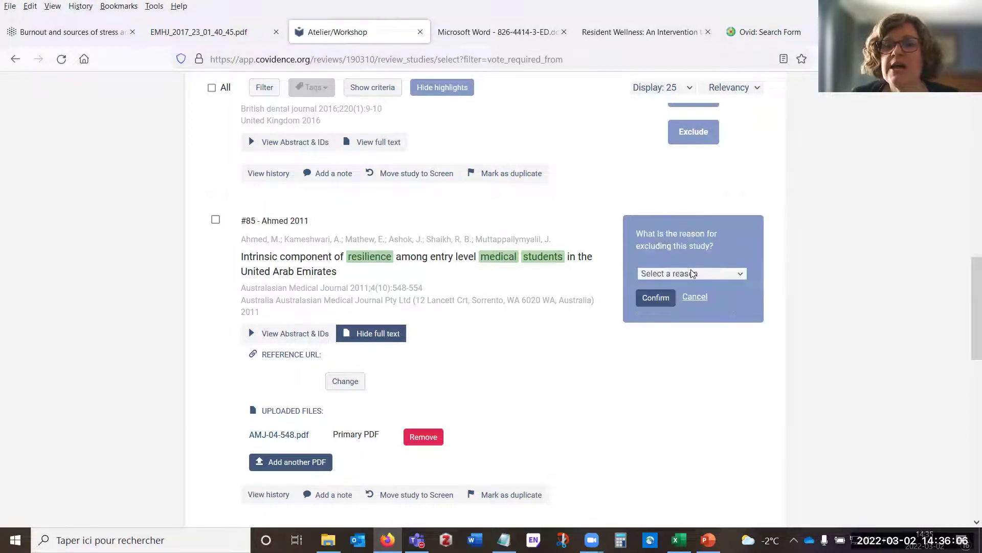
{"action": "left_click", "coordinate": [692, 272]}
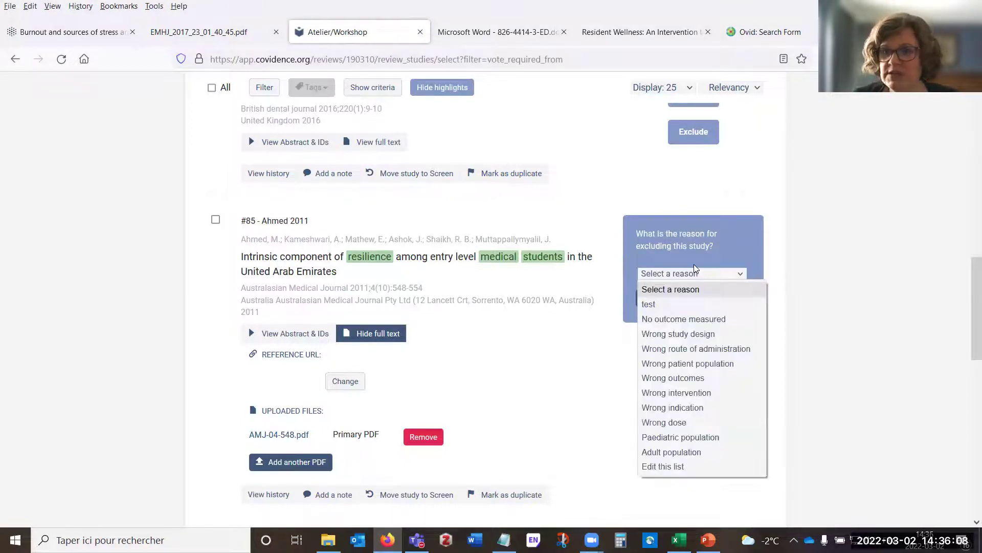
{"action": "scroll", "coordinate": [694, 264], "scroll_direction": "down", "scroll_amount": 1}
{"action": "left_click", "coordinate": [686, 207]}
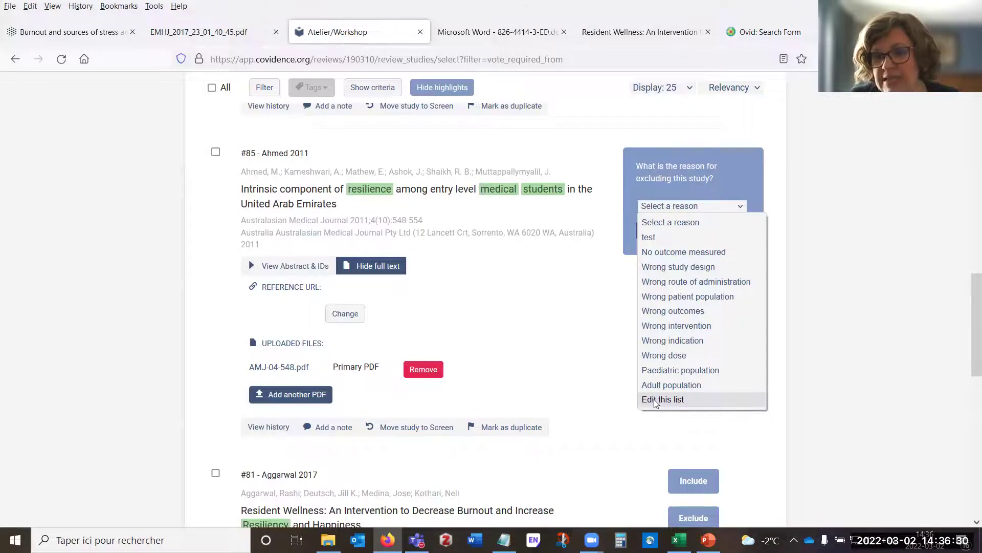
Open the exclusion reasons for editing, look over the entries and the field for a new reason, and close them without changes
{"action": "left_click", "coordinate": [674, 401]}
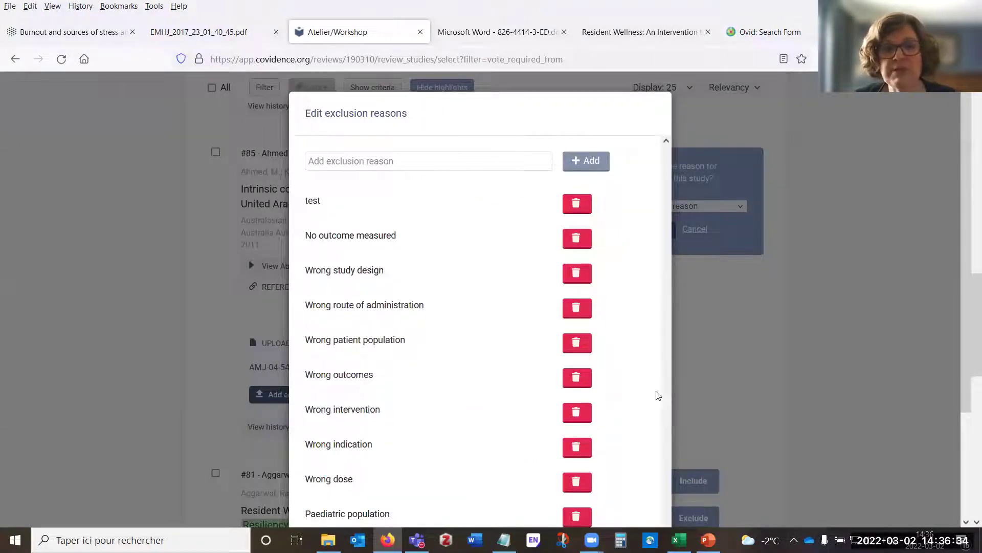
{"action": "left_click", "coordinate": [403, 162]}
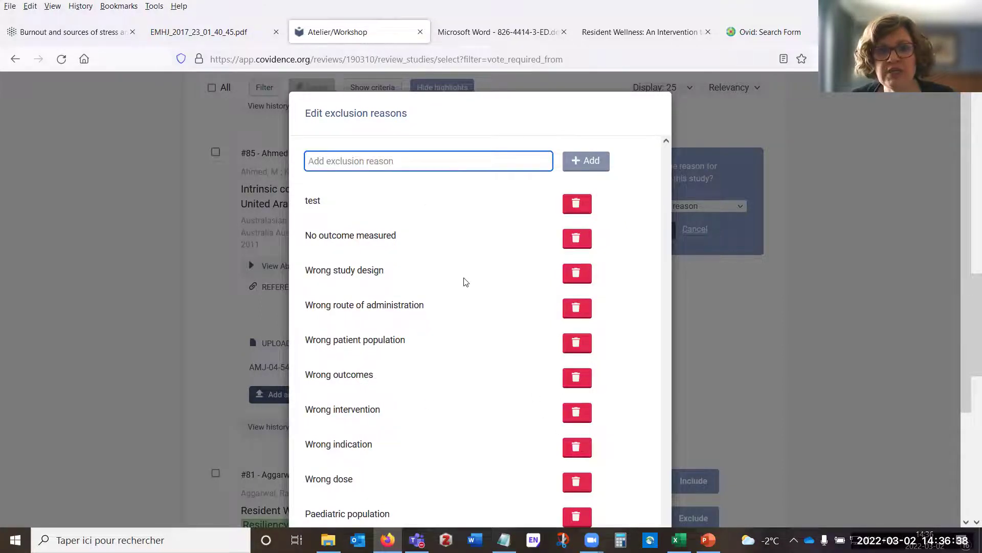
{"action": "scroll", "coordinate": [464, 281], "scroll_direction": "down", "scroll_amount": 3}
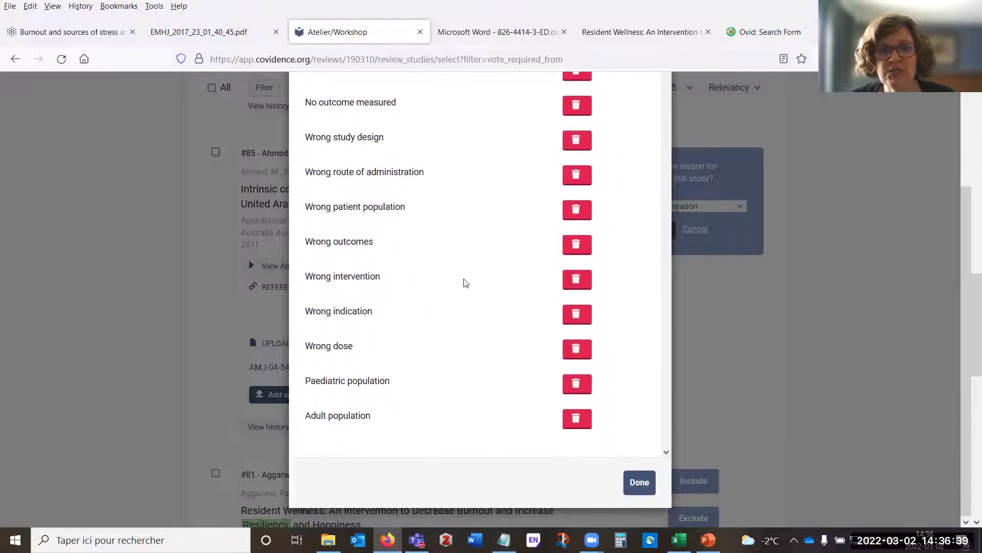
{"action": "left_click", "coordinate": [639, 483]}
Choose "No outcome measured" as the exclusion reason for the "Intrinsic component of resilience" study and cancel the exclusion
{"action": "left_click", "coordinate": [711, 207]}
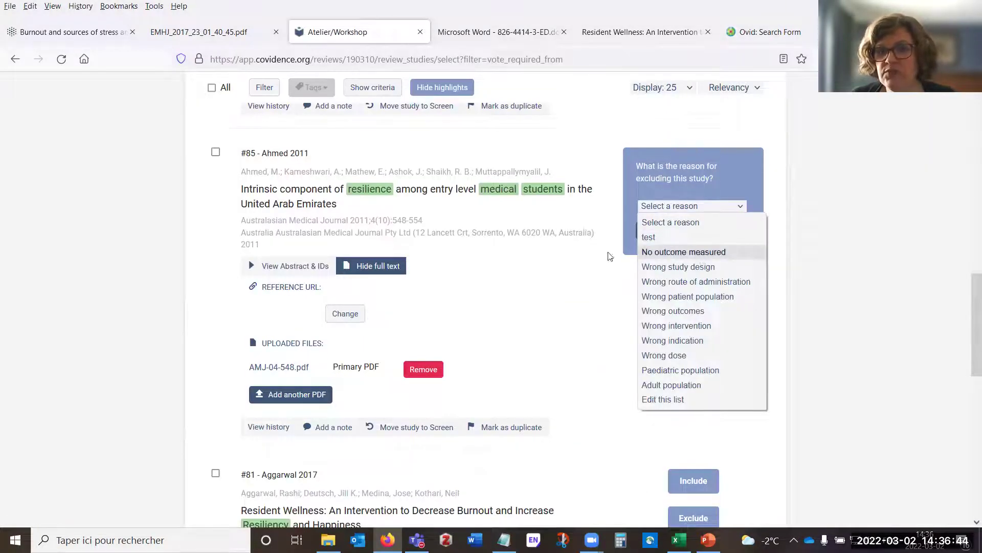
{"action": "left_click", "coordinate": [646, 252]}
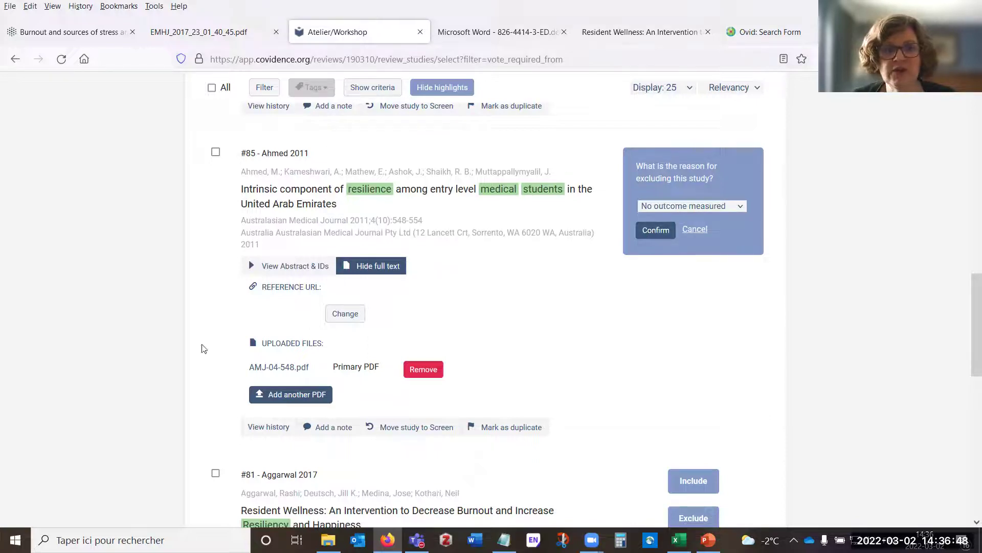
{"action": "left_click", "coordinate": [706, 230]}
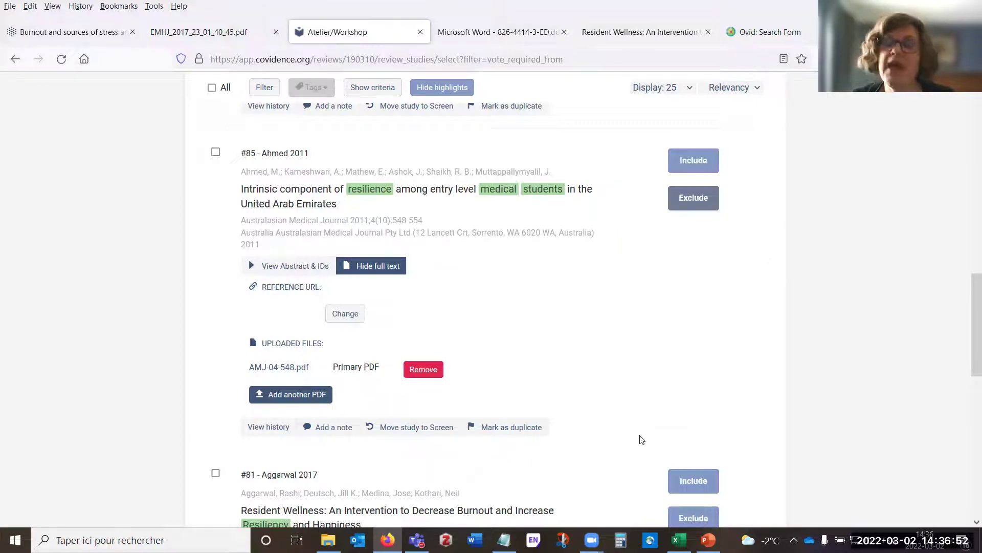
Open the full text review conflicts and examine the two conflicting exclusion reasons for "Changes in wellbeing and professional values among medical undergraduate students"
{"action": "scroll", "coordinate": [967, 328], "scroll_direction": "up", "scroll_amount": 1}
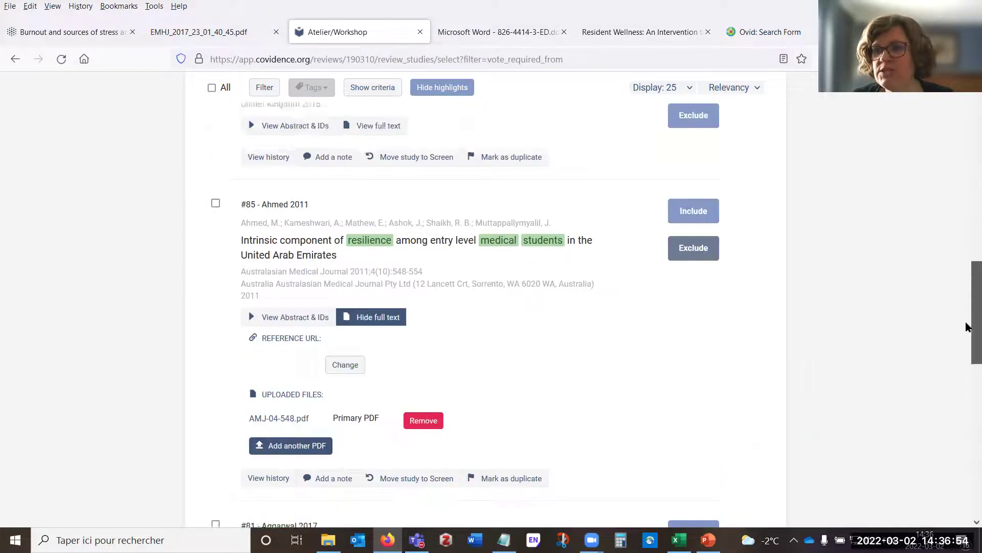
{"action": "scroll", "coordinate": [967, 328], "scroll_direction": "up", "scroll_amount": 10}
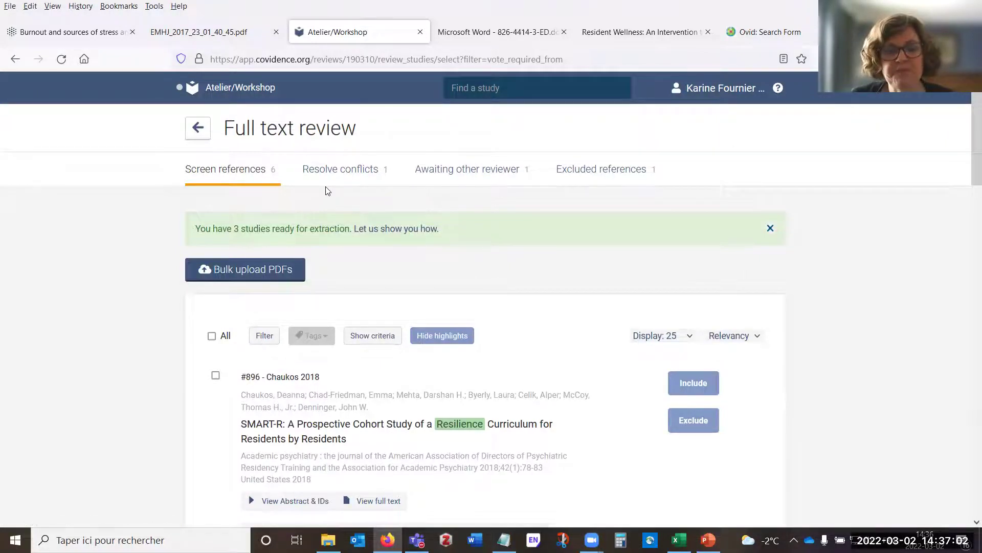
{"action": "left_click", "coordinate": [339, 175]}
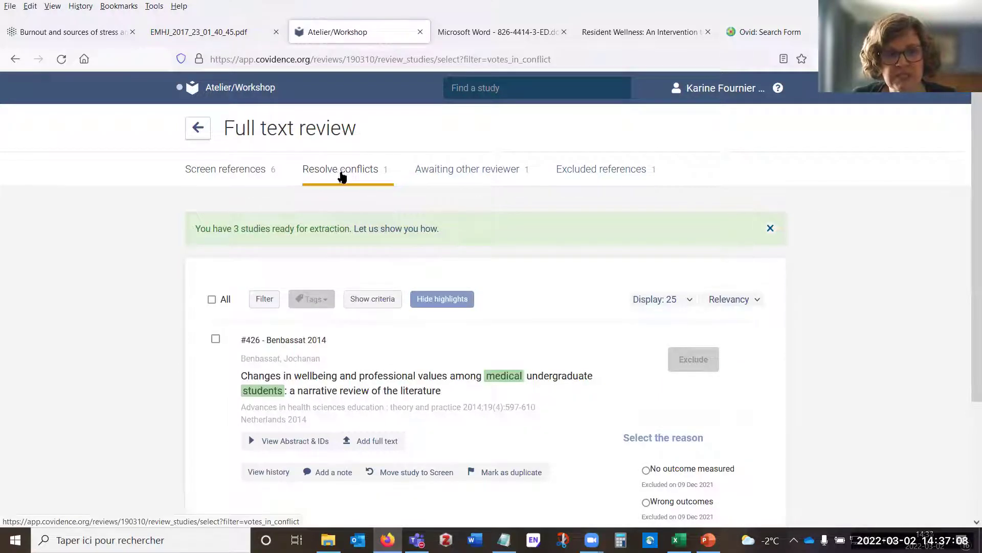
{"action": "scroll", "coordinate": [499, 238], "scroll_direction": "down", "scroll_amount": 2}
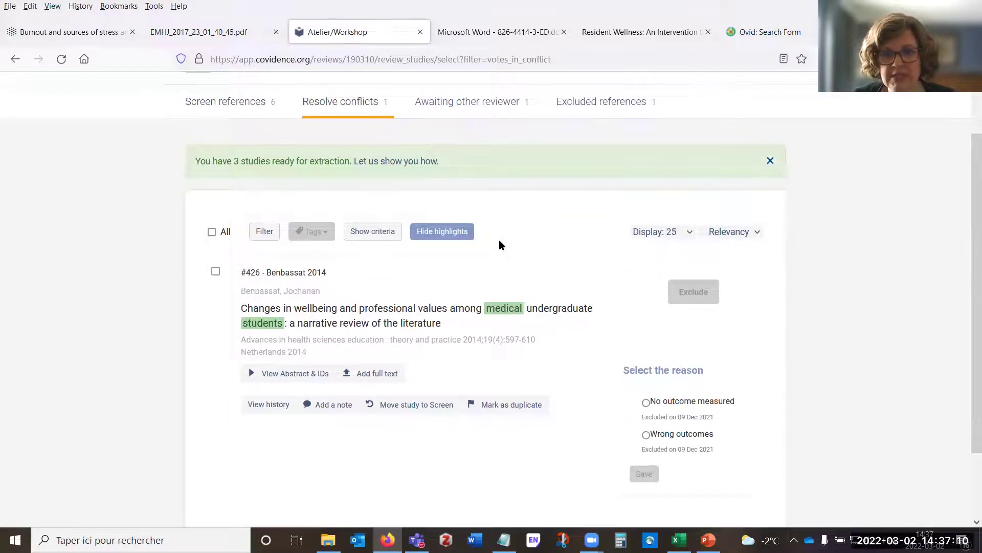
{"action": "scroll", "coordinate": [578, 325], "scroll_direction": "down", "scroll_amount": 2}
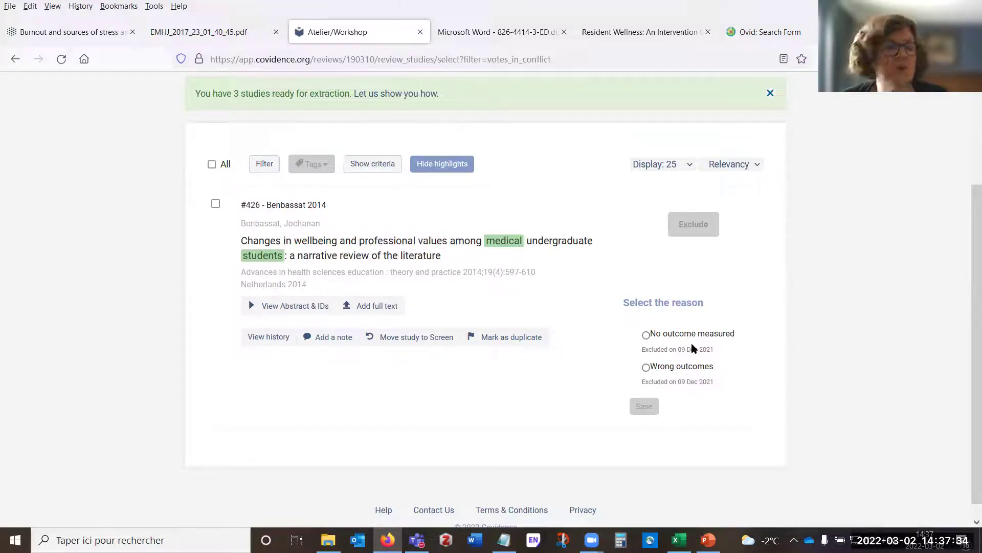
Choose "No outcome measured" and switch to "Wrong outcomes" as the exclusion reason for the conflicting study, without saving
{"action": "left_click", "coordinate": [646, 336]}
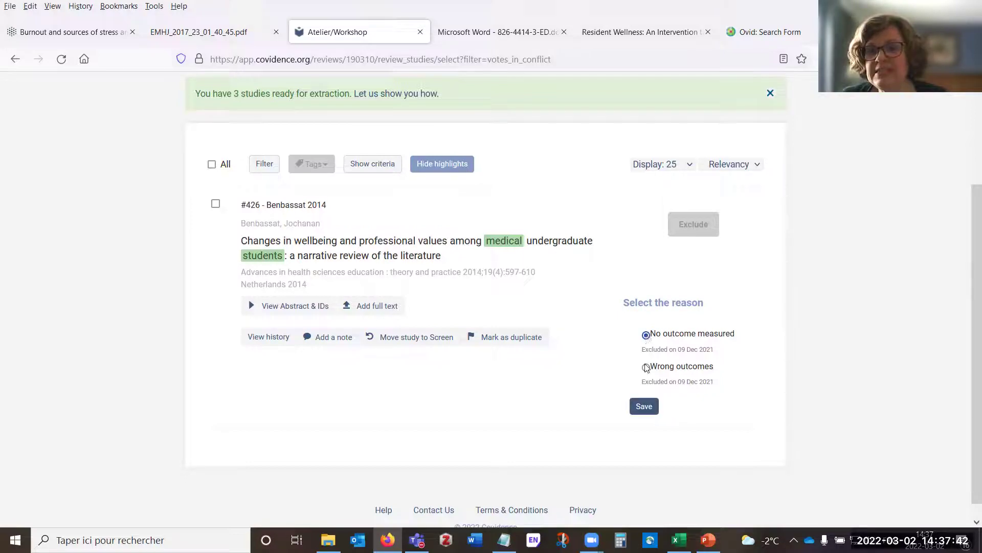
{"action": "left_click", "coordinate": [647, 368]}
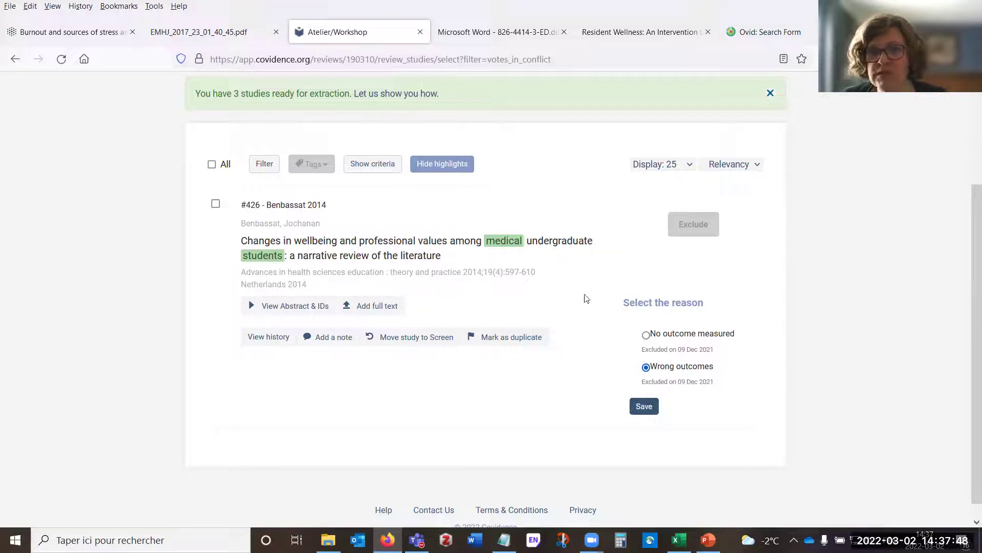
{"action": "scroll", "coordinate": [586, 298], "scroll_direction": "up", "scroll_amount": 3}
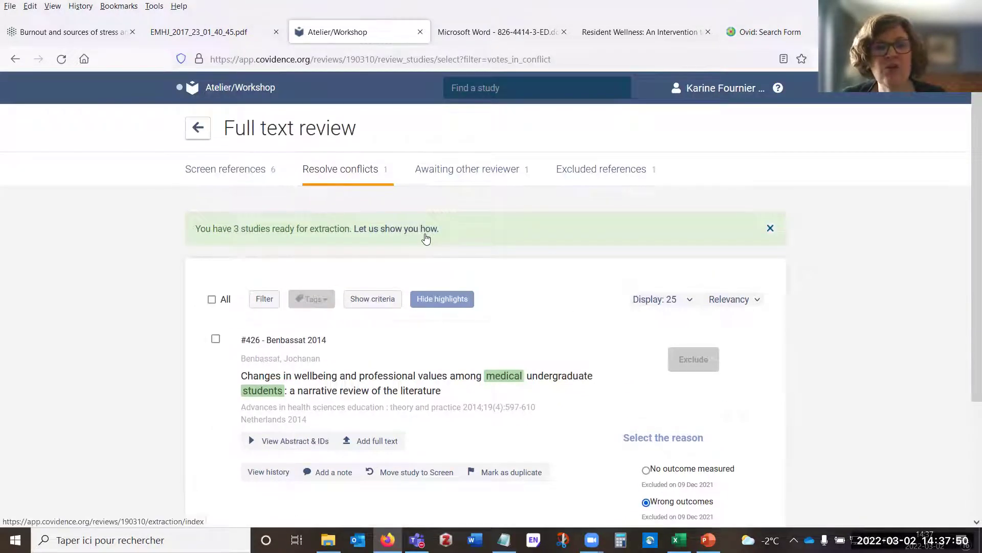
Open the review's PRISMA diagram from the review summary and expand the reasons for the excluded full-text study
{"action": "left_click", "coordinate": [199, 128]}
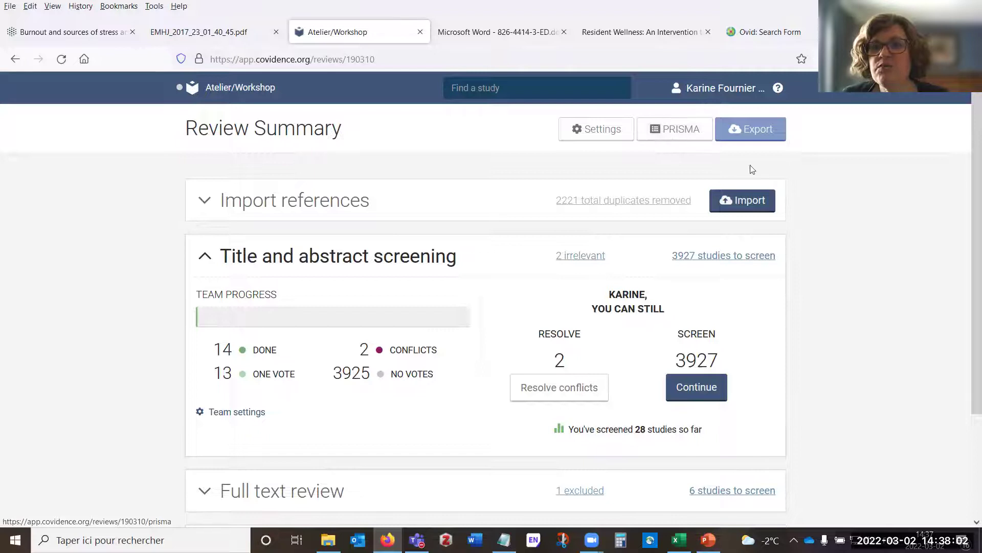
{"action": "left_click", "coordinate": [676, 132]}
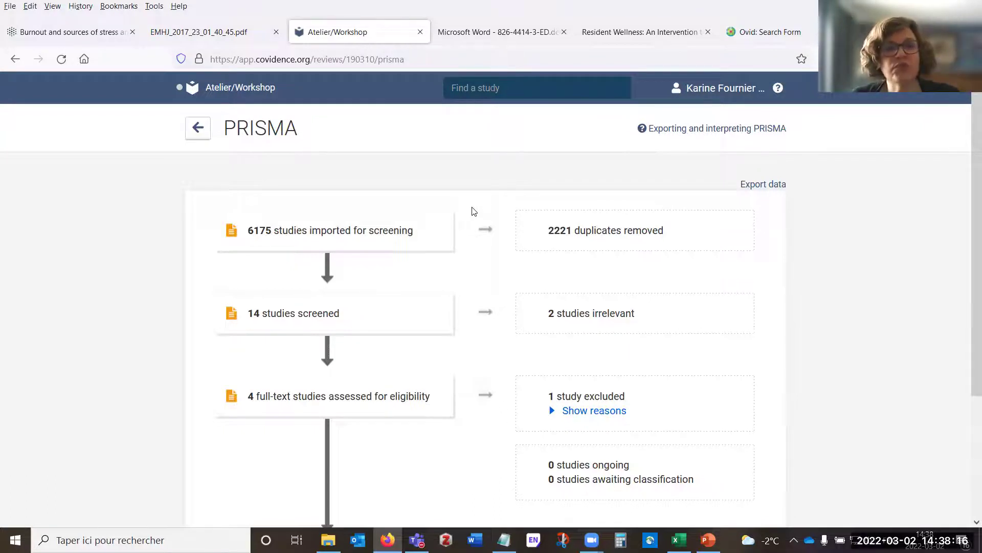
{"action": "scroll", "coordinate": [474, 211], "scroll_direction": "down", "scroll_amount": 2}
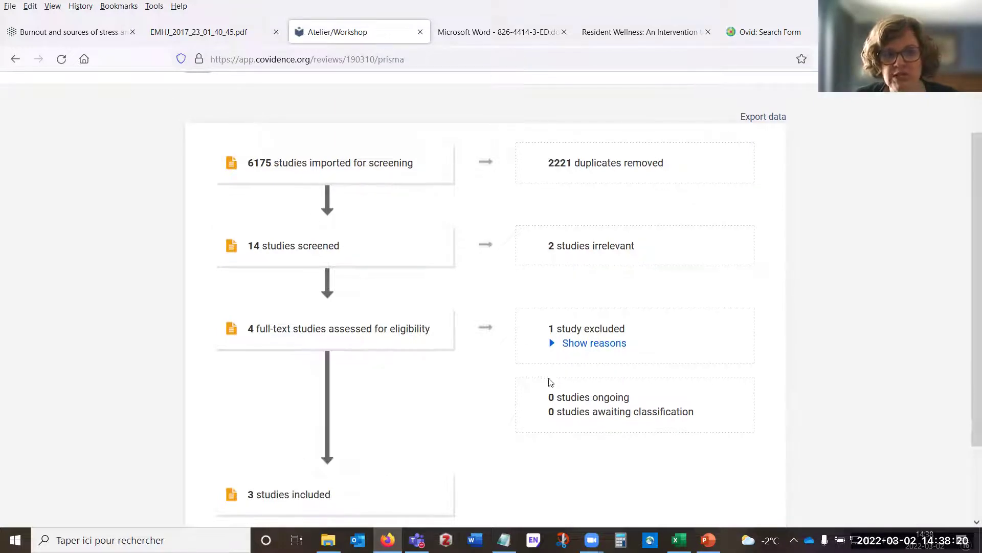
{"action": "scroll", "coordinate": [550, 383], "scroll_direction": "down", "scroll_amount": 2}
{"action": "left_click", "coordinate": [588, 277]}
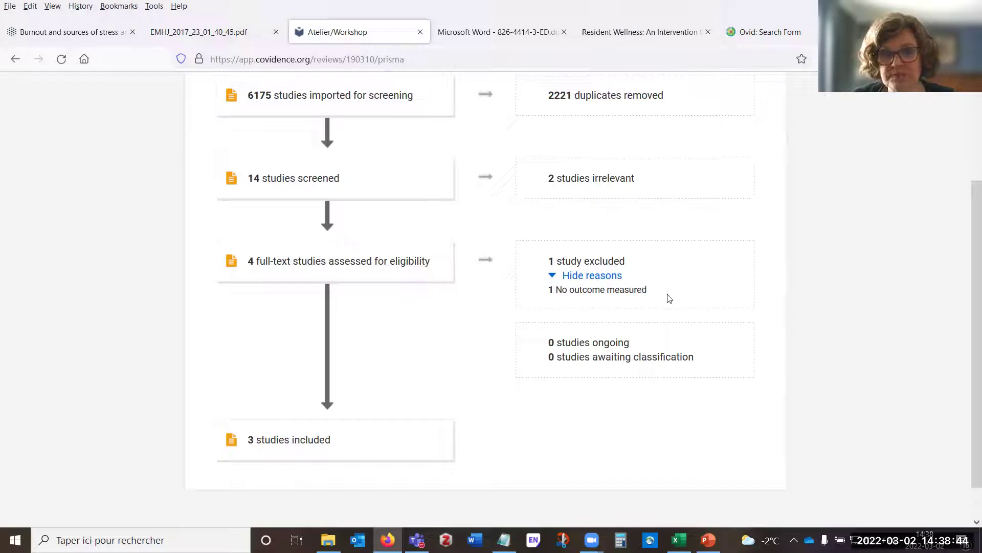
{"action": "scroll", "coordinate": [723, 334], "scroll_direction": "up", "scroll_amount": 3}
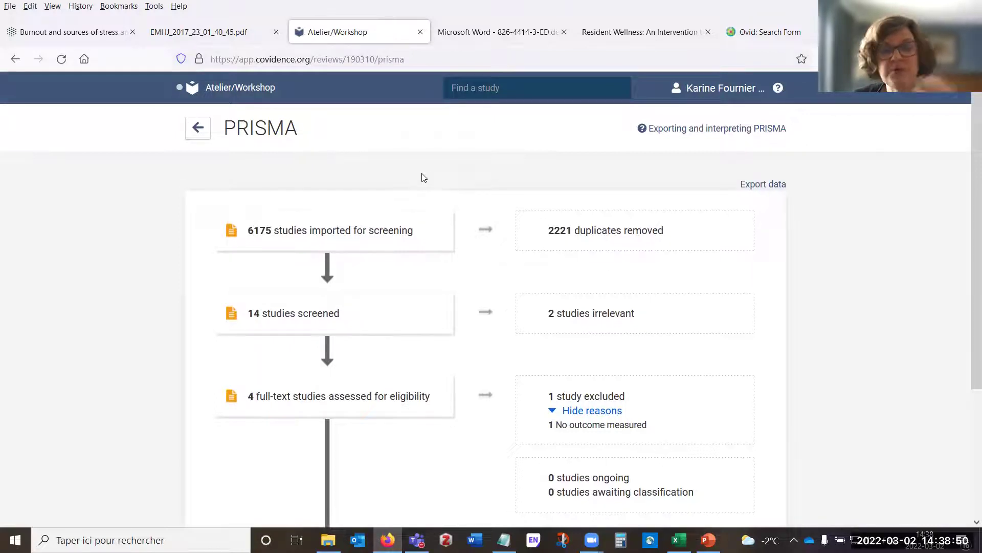
Open the PRISMA data export, highlight all of its text, and close it to return to the review summary
{"action": "left_click", "coordinate": [760, 187]}
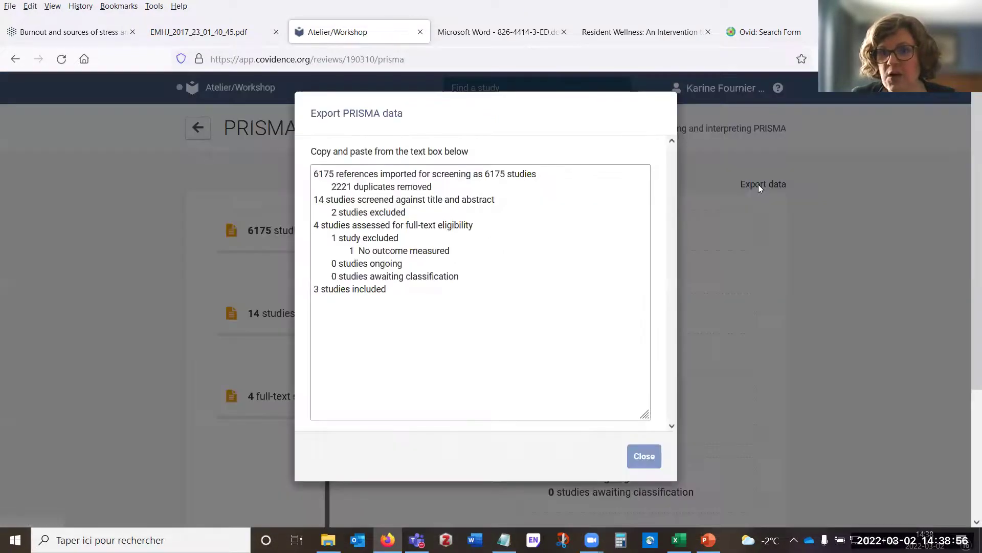
{"action": "left_click_drag", "start_coordinate": [397, 290], "coordinate": [313, 173]}
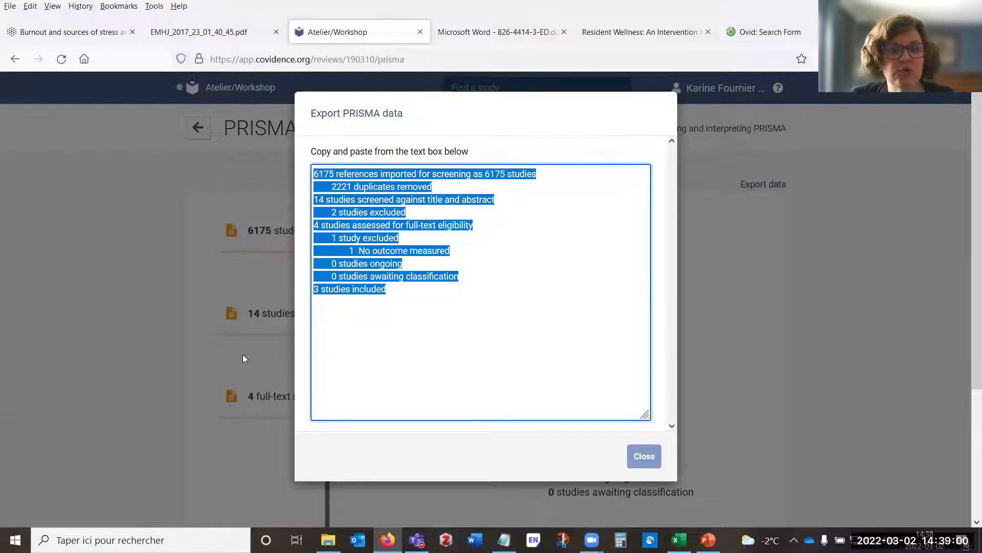
{"action": "left_click", "coordinate": [644, 457]}
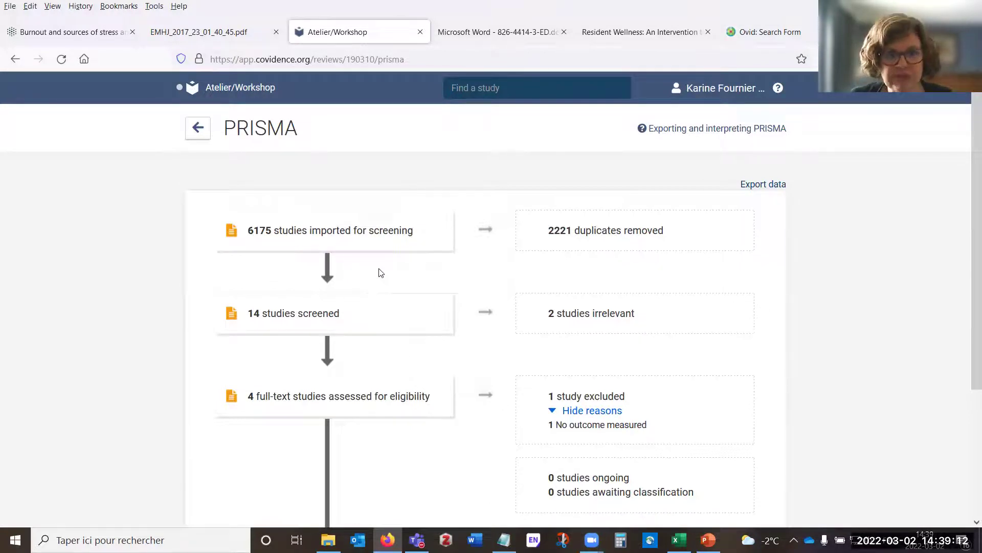
{"action": "left_click", "coordinate": [196, 130]}
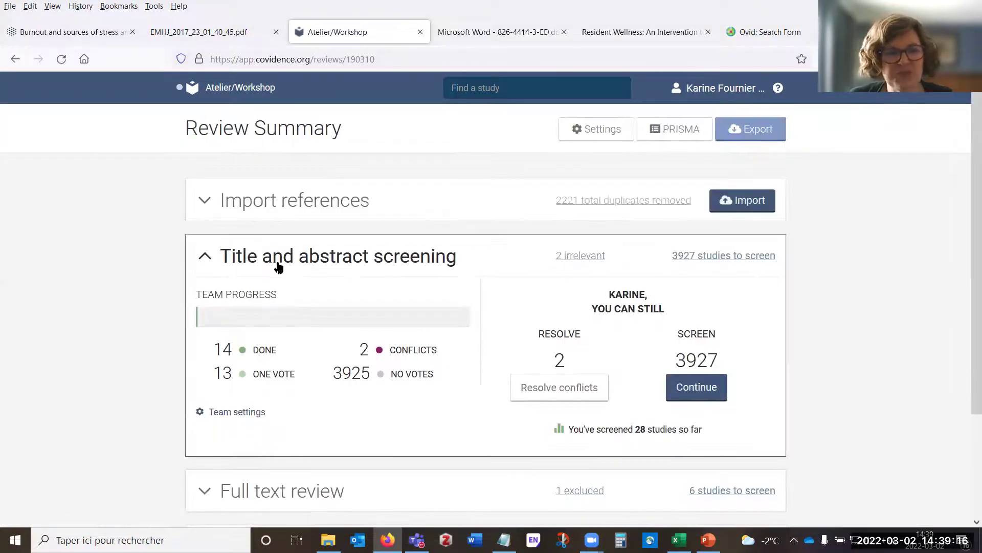
Look over the review summary's stages, from importing references and abstract screening to full text review and extraction
{"action": "scroll", "coordinate": [283, 274], "scroll_direction": "down", "scroll_amount": 3}
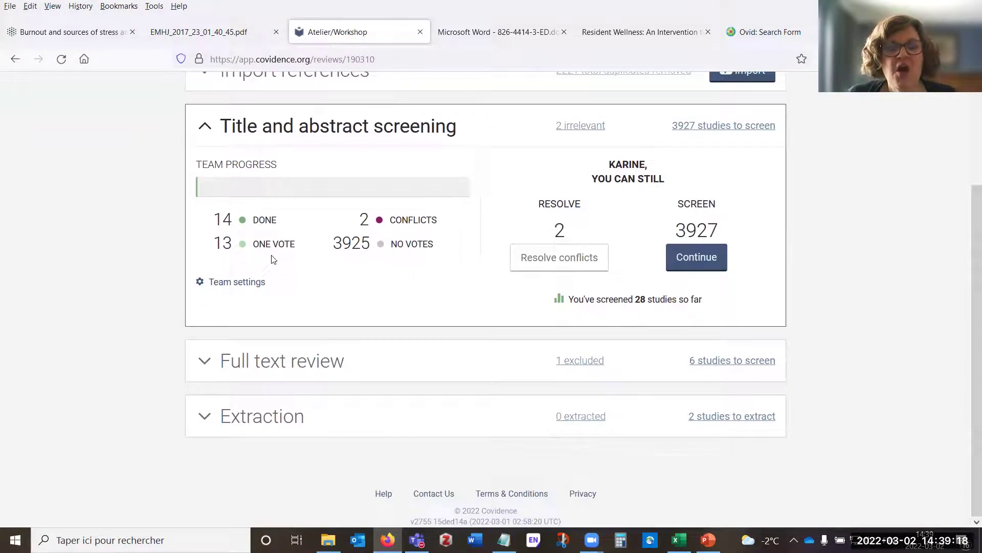
{"action": "scroll", "coordinate": [274, 260], "scroll_direction": "up", "scroll_amount": 2}
{"action": "scroll", "coordinate": [135, 263], "scroll_direction": "up", "scroll_amount": 1}
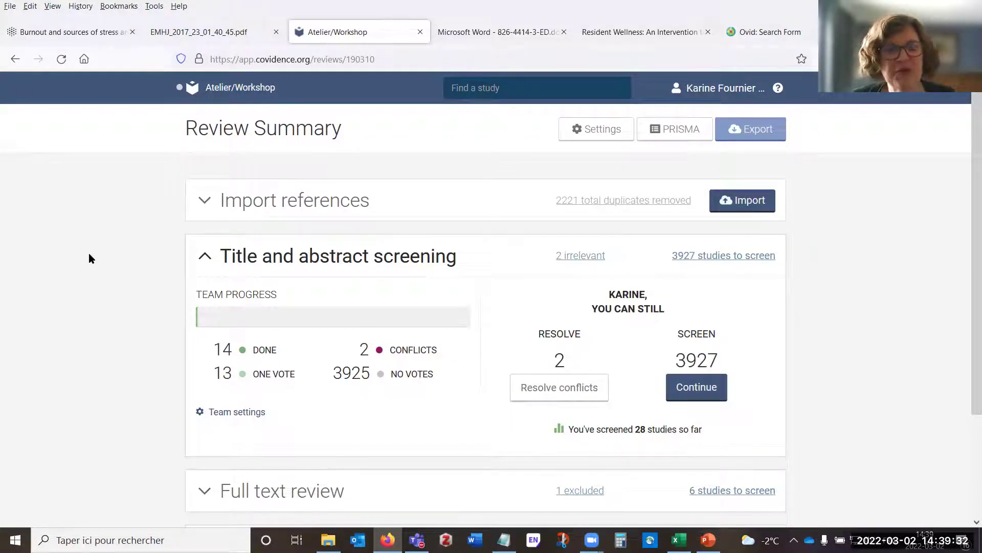
{"action": "scroll", "coordinate": [75, 262], "scroll_direction": "down", "scroll_amount": 3}
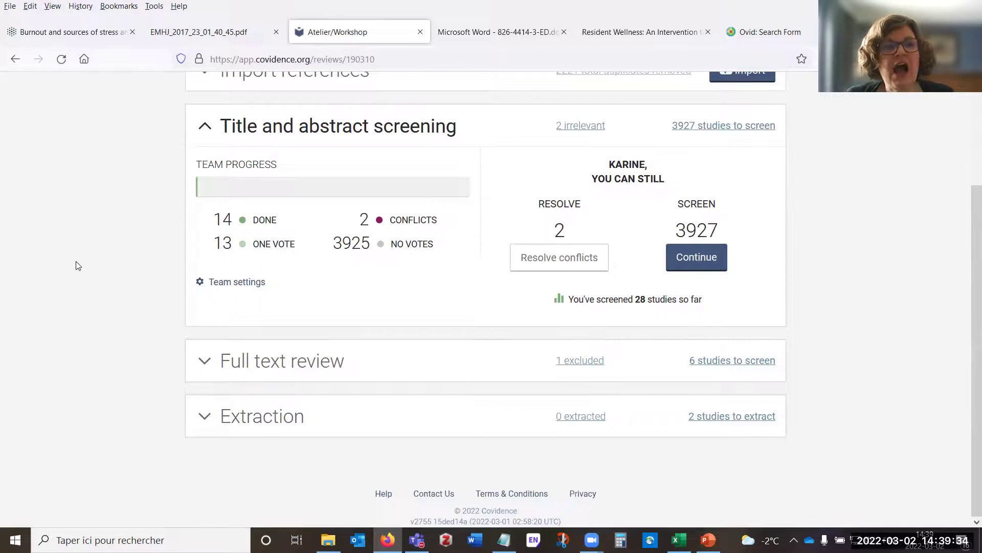
{"action": "scroll", "coordinate": [78, 265], "scroll_direction": "up", "scroll_amount": 2}
{"action": "scroll", "coordinate": [78, 265], "scroll_direction": "up", "scroll_amount": 2}
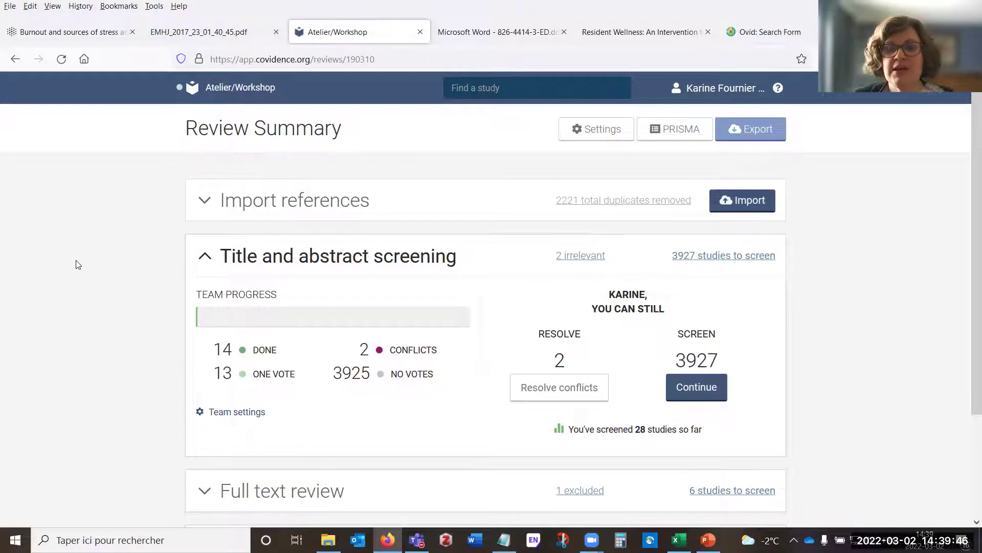
{"action": "scroll", "coordinate": [78, 261], "scroll_direction": "down", "scroll_amount": 1}
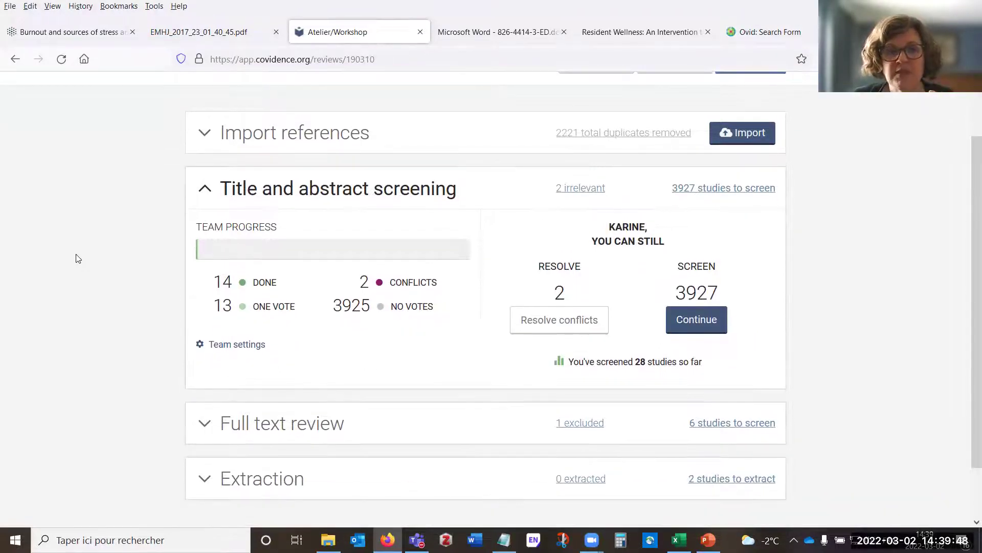
{"action": "scroll", "coordinate": [274, 478], "scroll_direction": "down", "scroll_amount": 1}
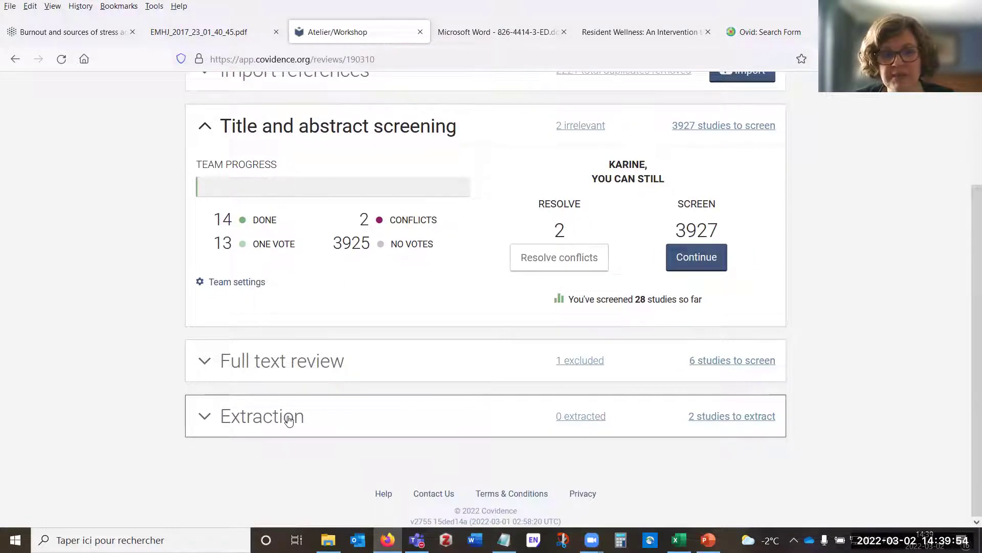
Expand the Extraction stage's team progress and continue to the list of studies included for extraction
{"action": "left_click", "coordinate": [290, 417]}
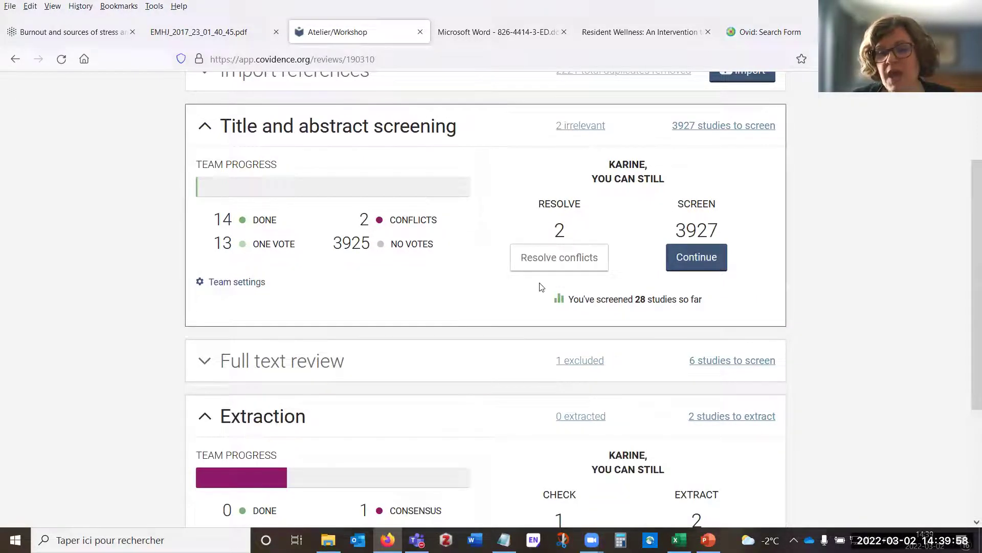
{"action": "scroll", "coordinate": [540, 317], "scroll_direction": "down", "scroll_amount": 2}
{"action": "scroll", "coordinate": [540, 317], "scroll_direction": "down", "scroll_amount": 1}
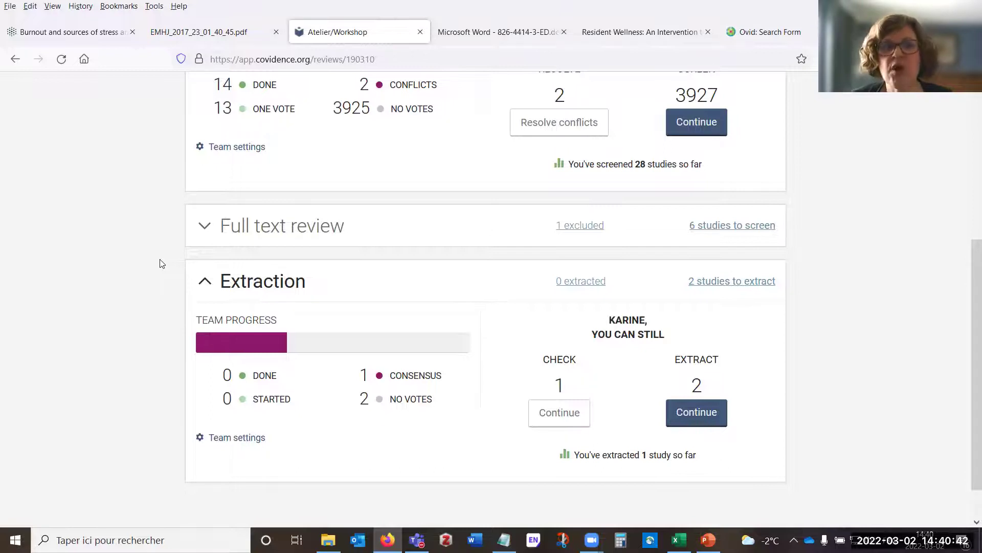
{"action": "left_click", "coordinate": [696, 415]}
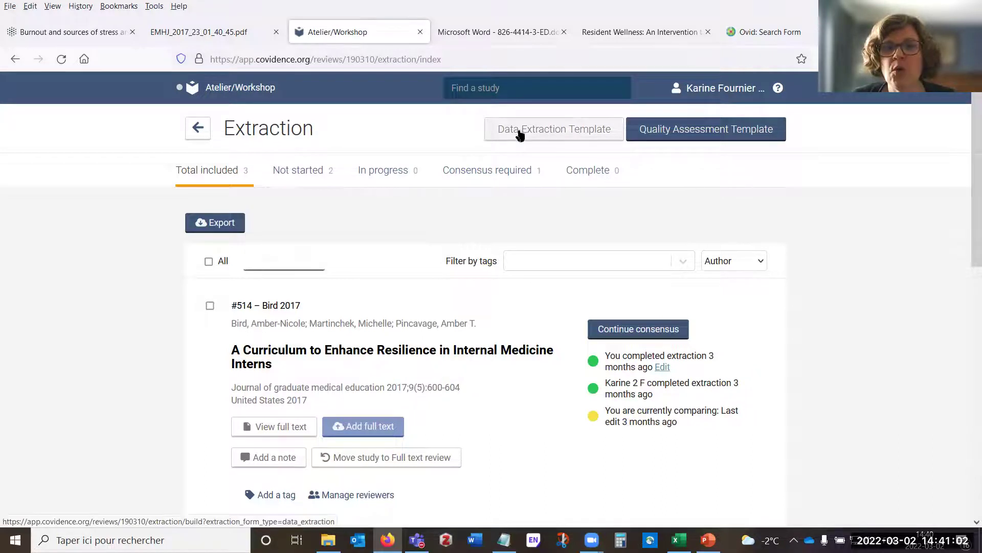
Open the Data Extraction Template and examine its editor and form preview
{"action": "left_click", "coordinate": [582, 133]}
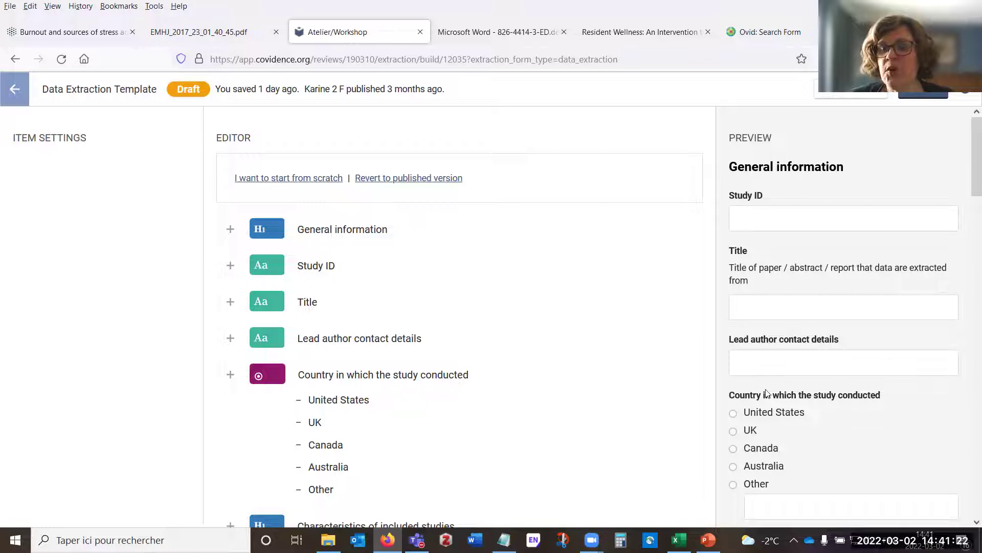
{"action": "scroll", "coordinate": [965, 138], "scroll_direction": "down", "scroll_amount": 5}
{"action": "scroll", "coordinate": [947, 141], "scroll_direction": "up", "scroll_amount": 5}
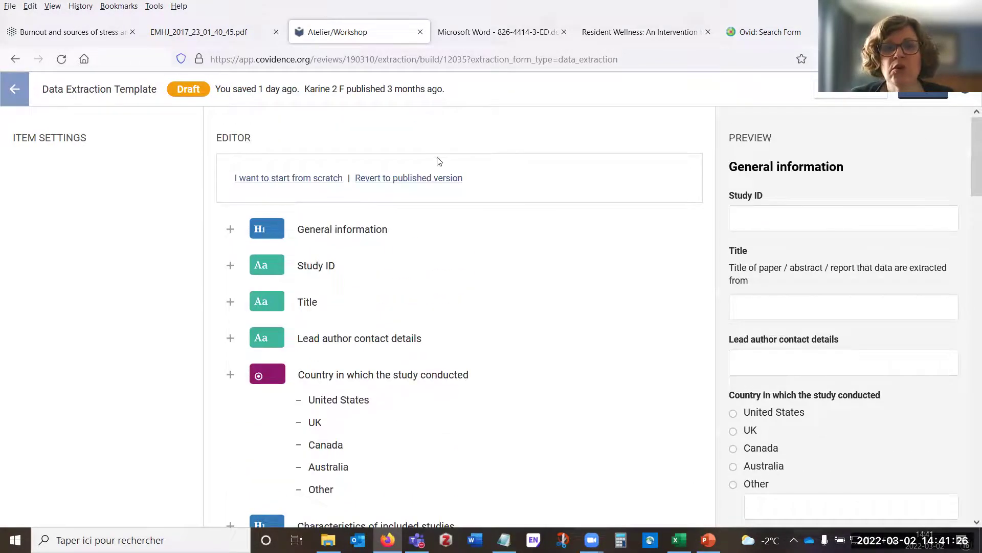
{"action": "double_click", "coordinate": [228, 137]}
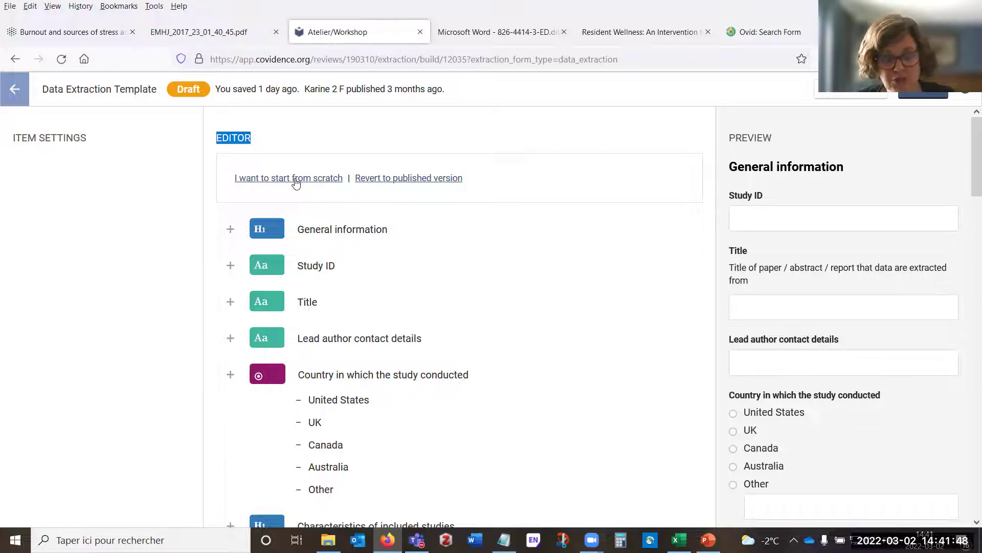
{"action": "scroll", "coordinate": [435, 248], "scroll_direction": "down", "scroll_amount": 1}
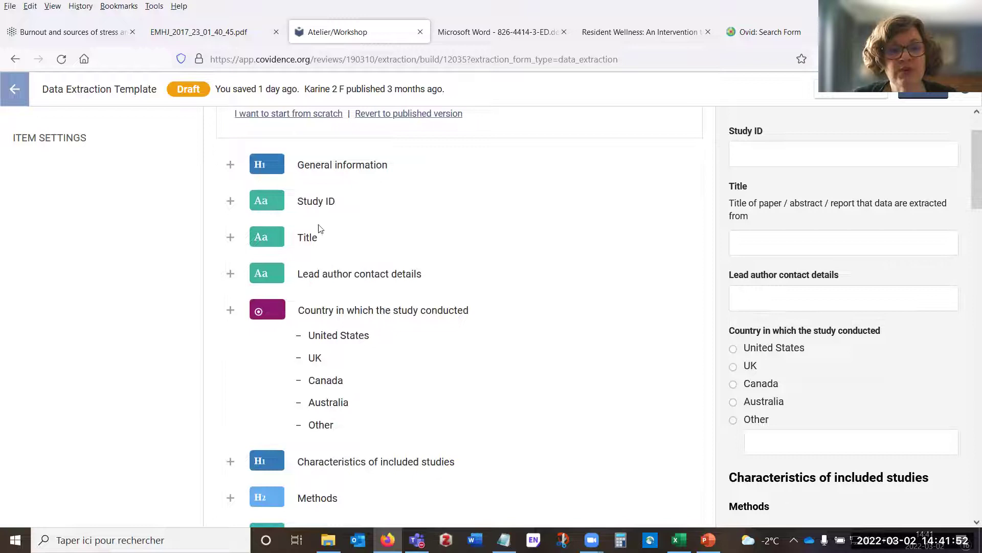
Select the Study ID item to bring up its settings, highlight its label, and look through the template's following items
{"action": "left_click", "coordinate": [314, 201]}
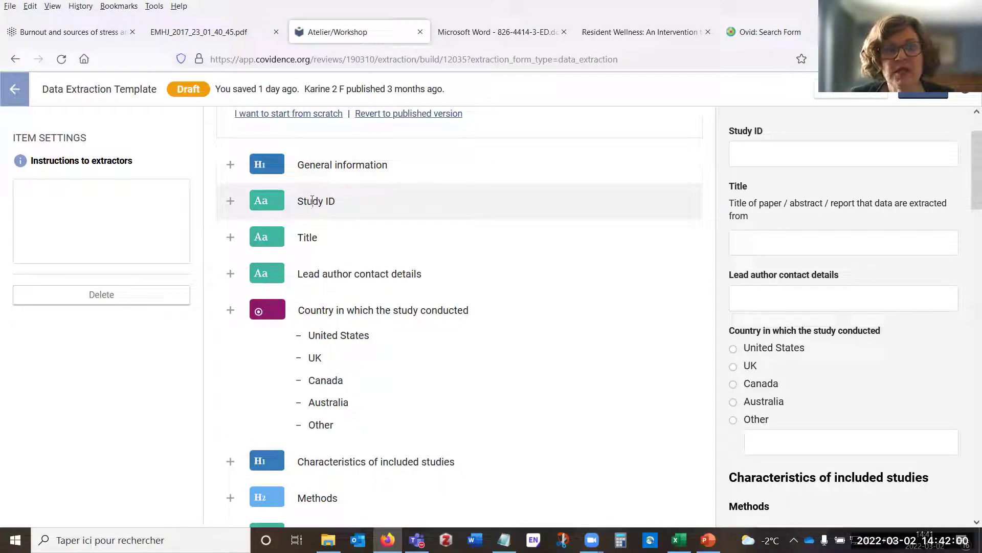
{"action": "left_click_drag", "start_coordinate": [358, 205], "coordinate": [296, 203]}
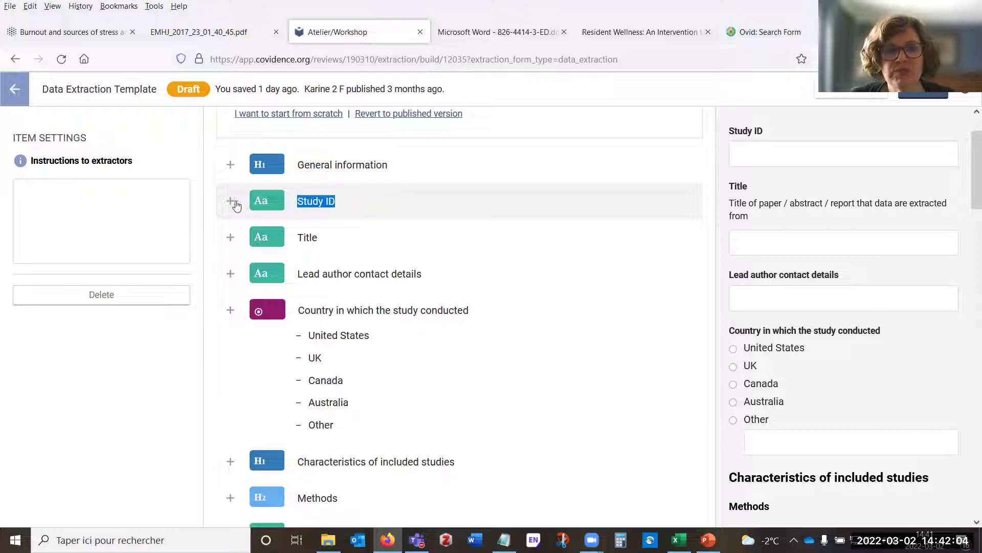
{"action": "left_click", "coordinate": [326, 203]}
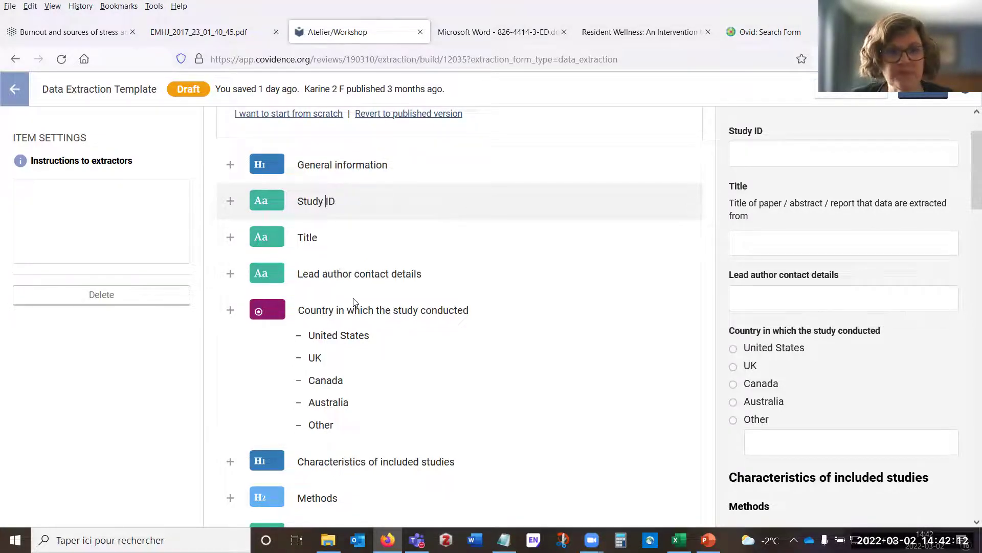
{"action": "scroll", "coordinate": [353, 302], "scroll_direction": "down", "scroll_amount": 3}
{"action": "scroll", "coordinate": [356, 302], "scroll_direction": "down", "scroll_amount": 4}
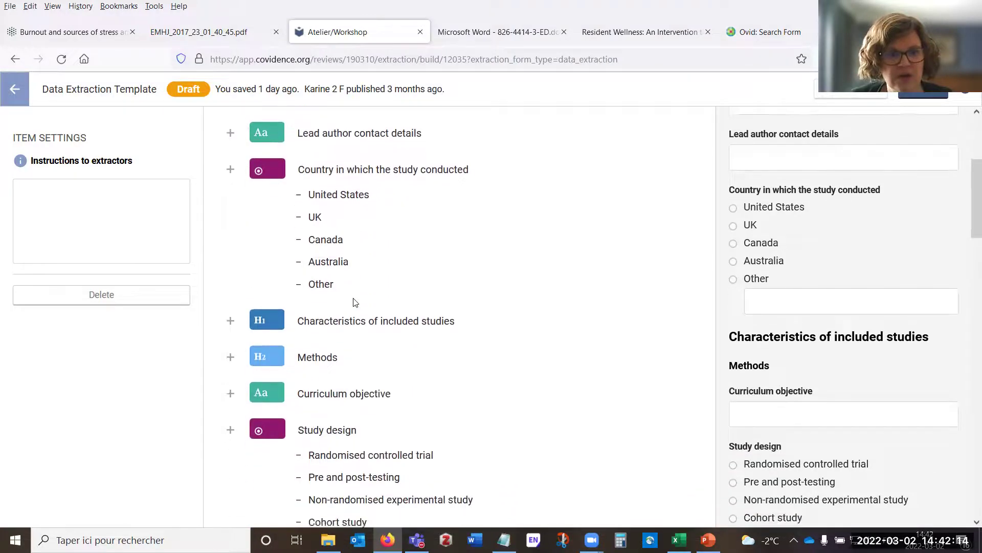
{"action": "scroll", "coordinate": [354, 298], "scroll_direction": "up", "scroll_amount": 7}
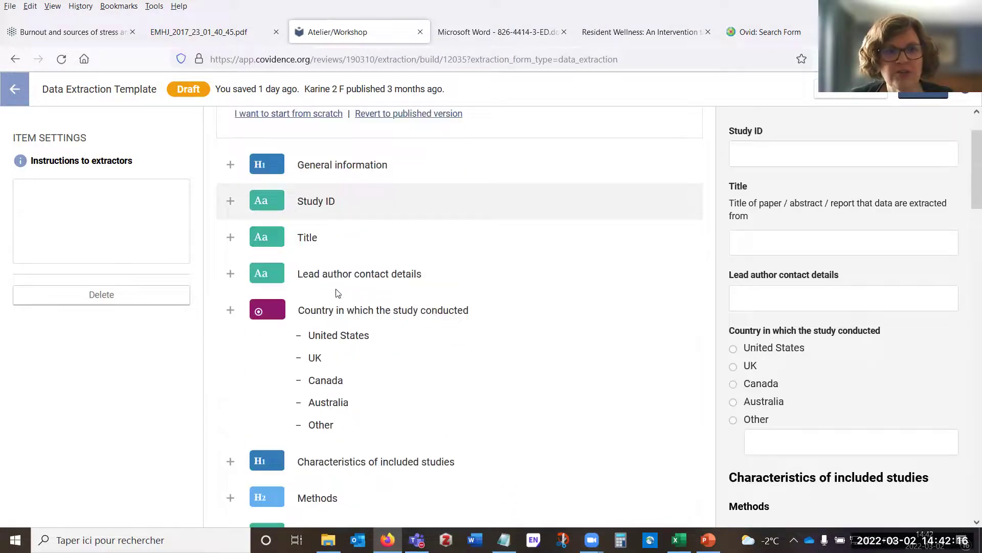
Delete the Study ID item from the template and look over the item types that can be added
{"action": "left_click", "coordinate": [81, 295]}
{"action": "scroll", "coordinate": [461, 268], "scroll_direction": "up", "scroll_amount": 2}
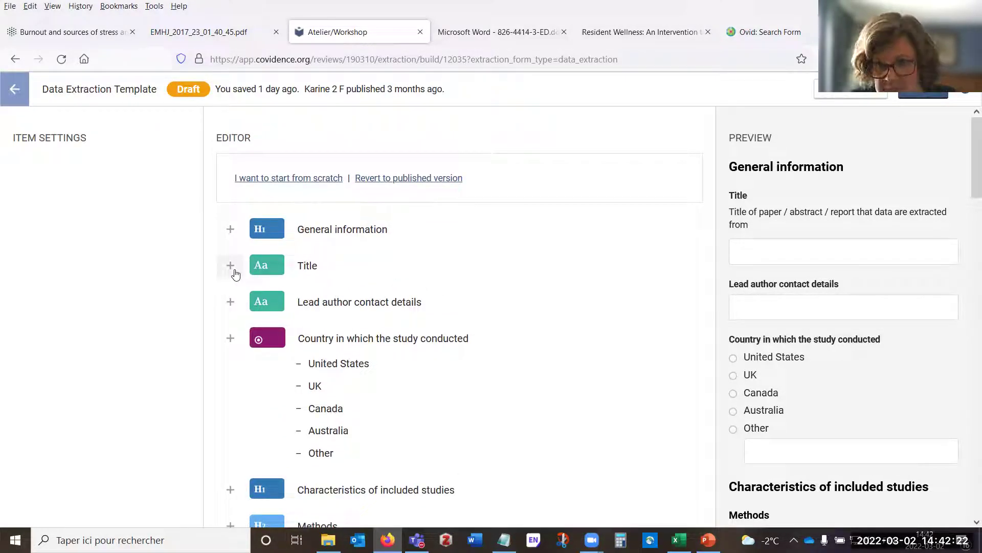
{"action": "left_click", "coordinate": [233, 307]}
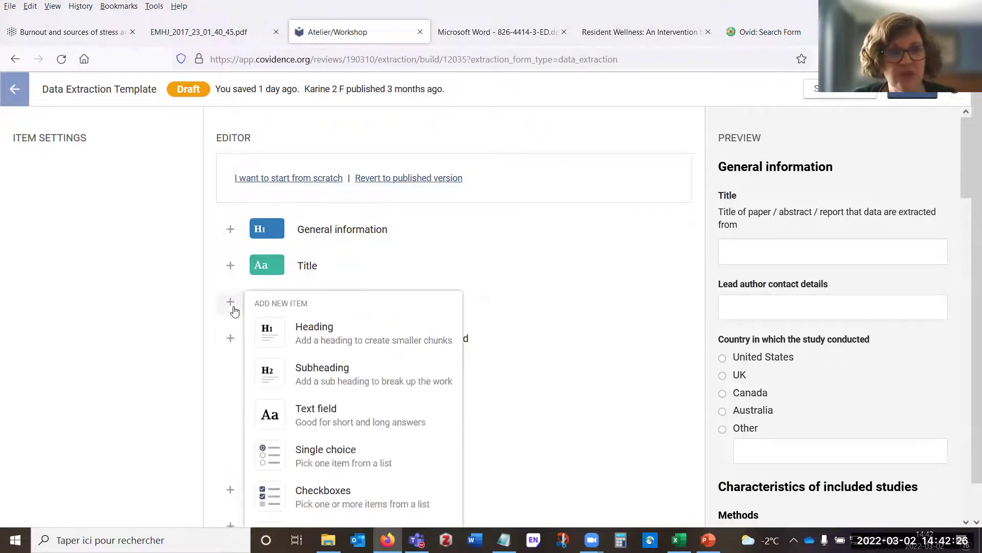
{"action": "scroll", "coordinate": [313, 306], "scroll_direction": "down", "scroll_amount": 1}
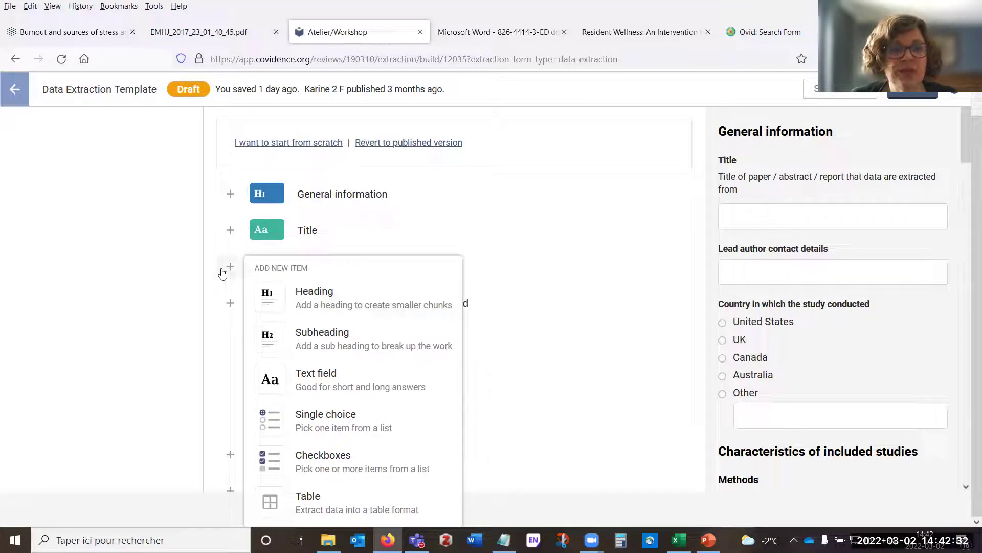
{"action": "left_click", "coordinate": [532, 278]}
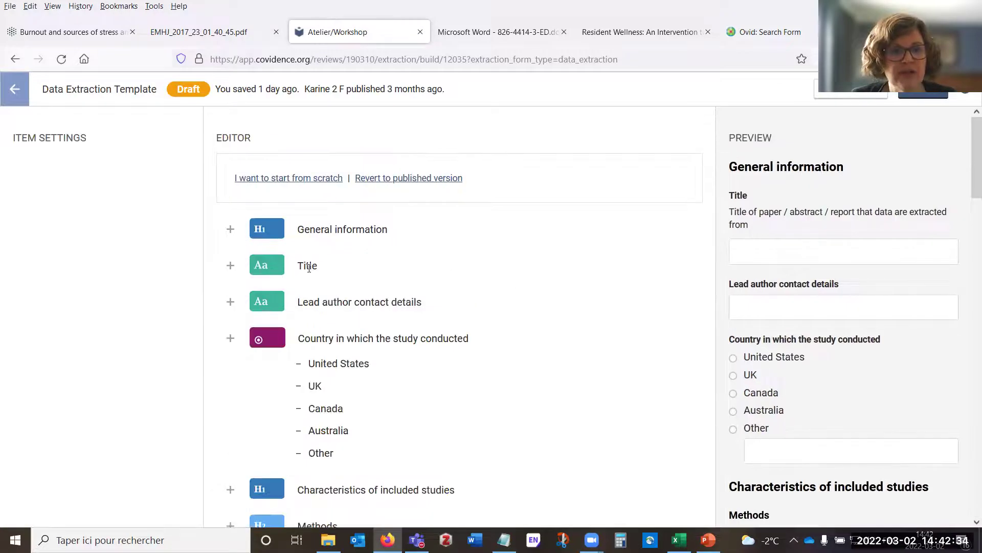
Add a text field labelled "test" directly below the Title item
{"action": "left_click", "coordinate": [309, 268]}
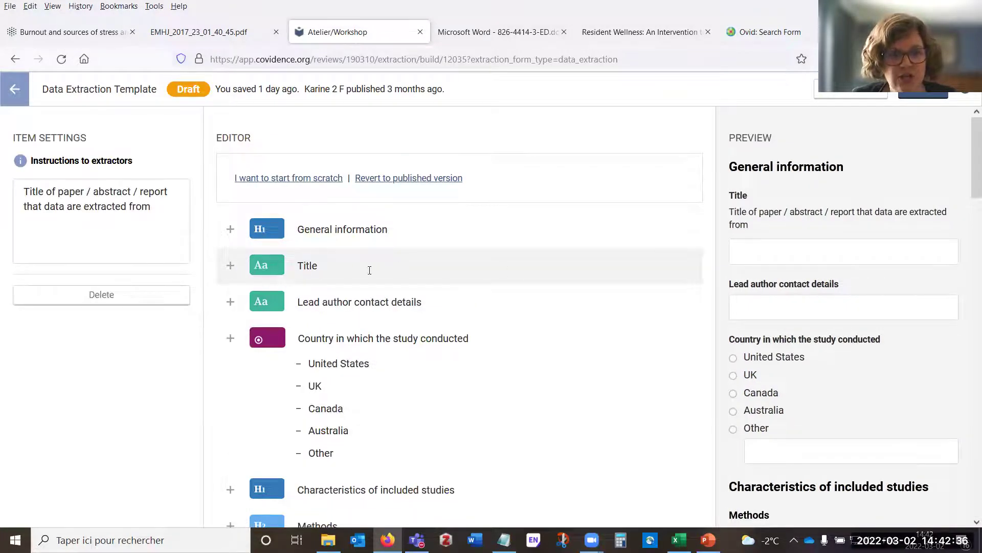
{"action": "left_click", "coordinate": [230, 267]}
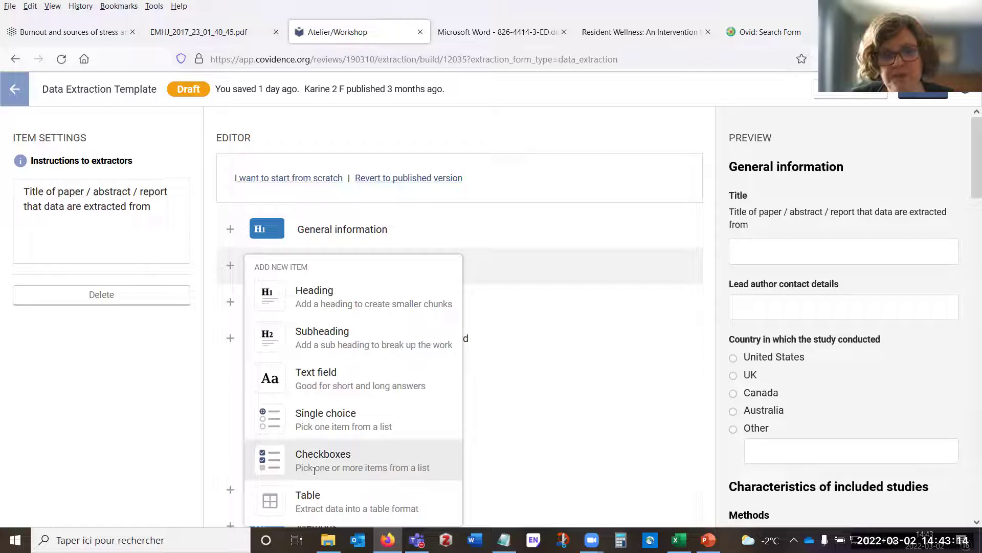
{"action": "left_click", "coordinate": [334, 376]}
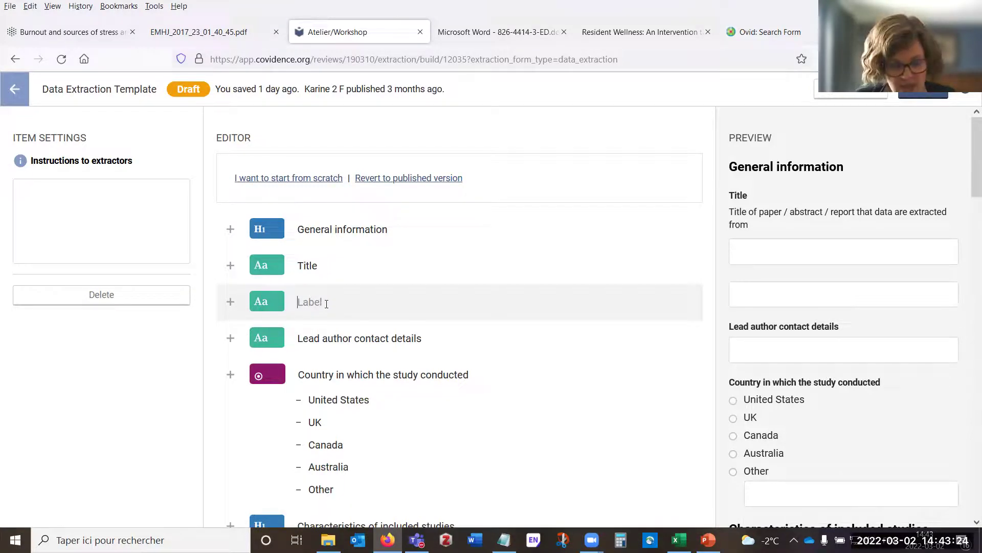
{"action": "type", "text": "test"}
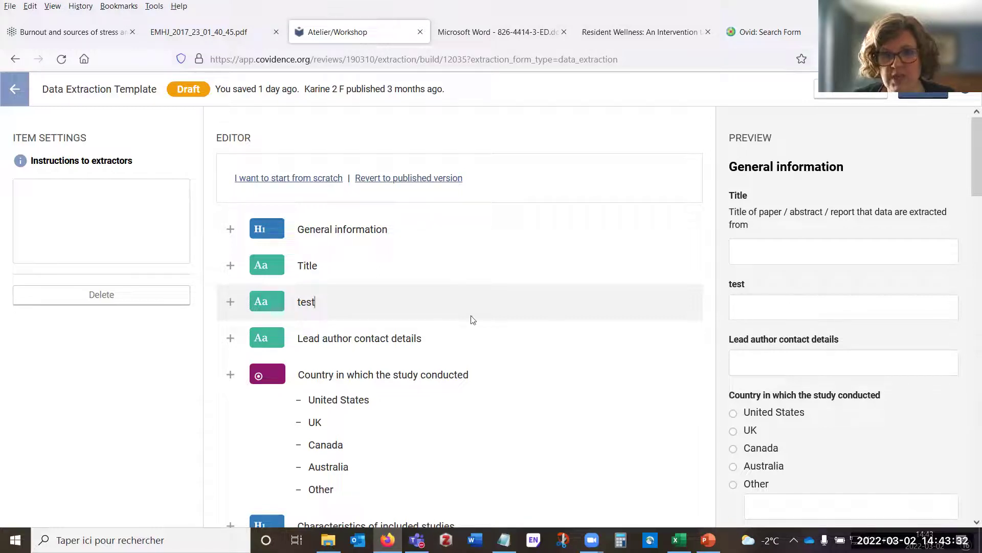
Add New Zealand as an option after Australia in the question about the country in which the study was conducted
{"action": "scroll", "coordinate": [318, 366], "scroll_direction": "down", "scroll_amount": 2}
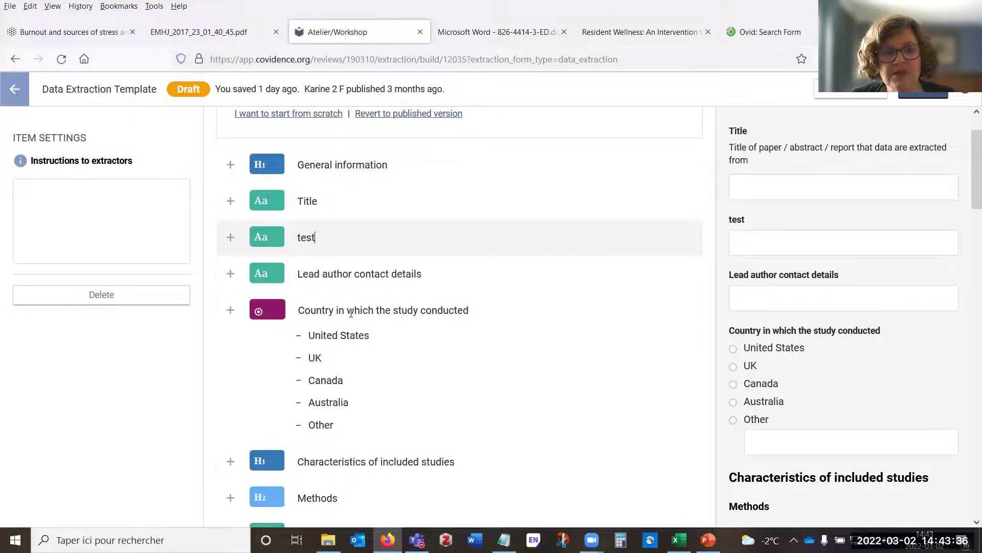
{"action": "scroll", "coordinate": [351, 313], "scroll_direction": "down", "scroll_amount": 2}
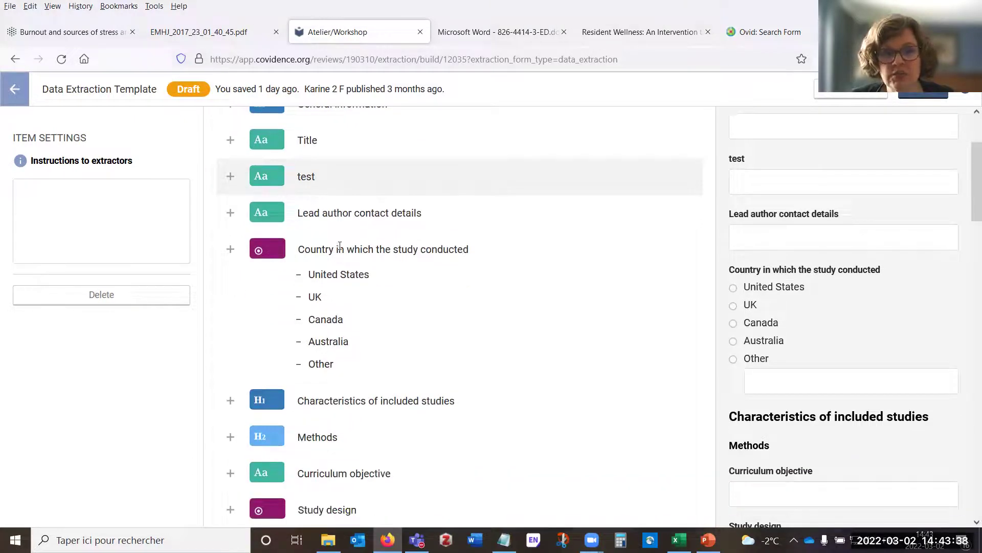
{"action": "left_click", "coordinate": [340, 247]}
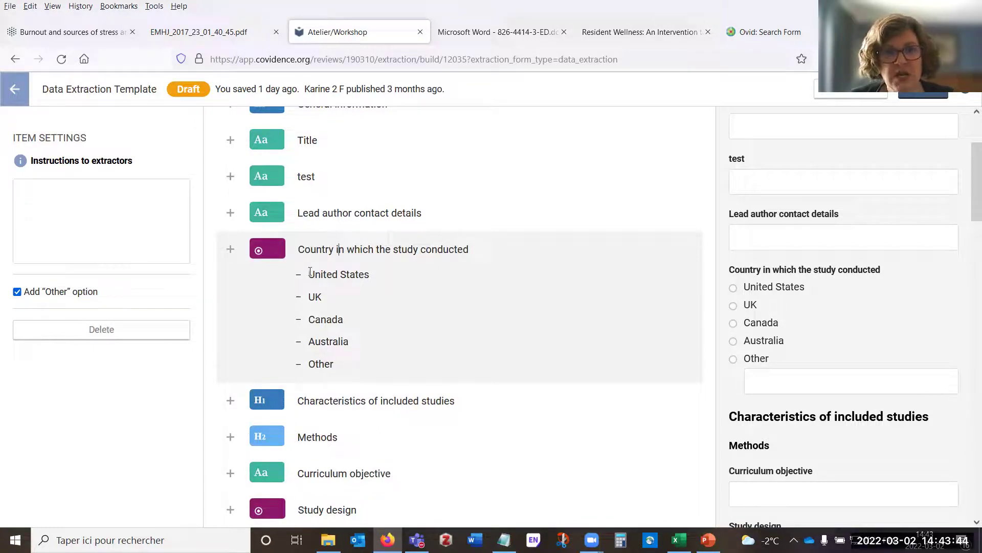
{"action": "left_click", "coordinate": [321, 343]}
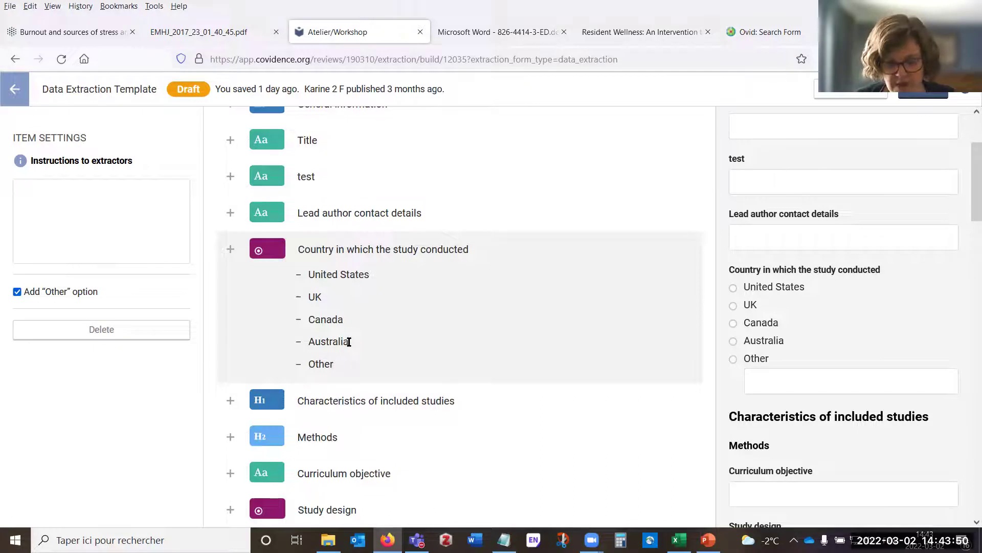
{"action": "key", "text": "Return"}
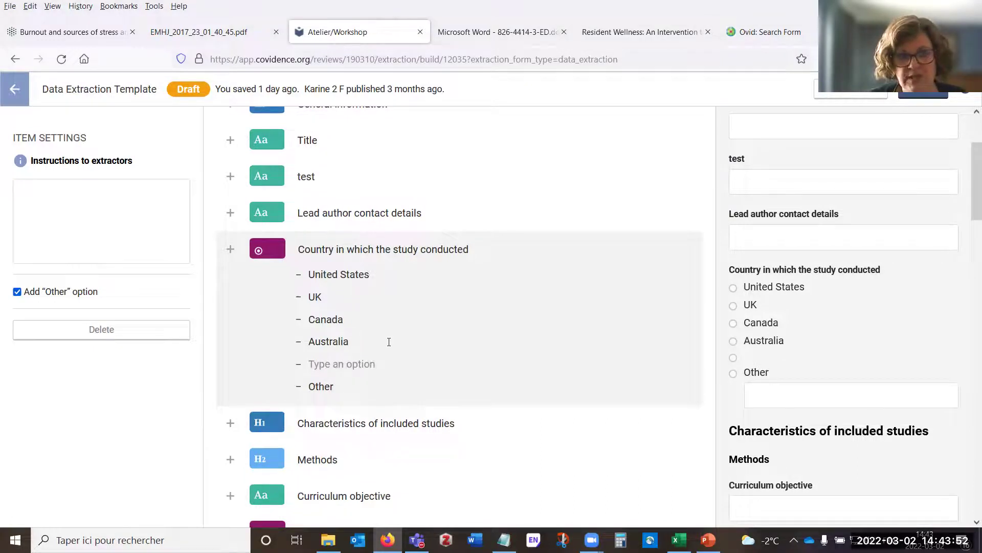
{"action": "type", "text": "New Zealand"}
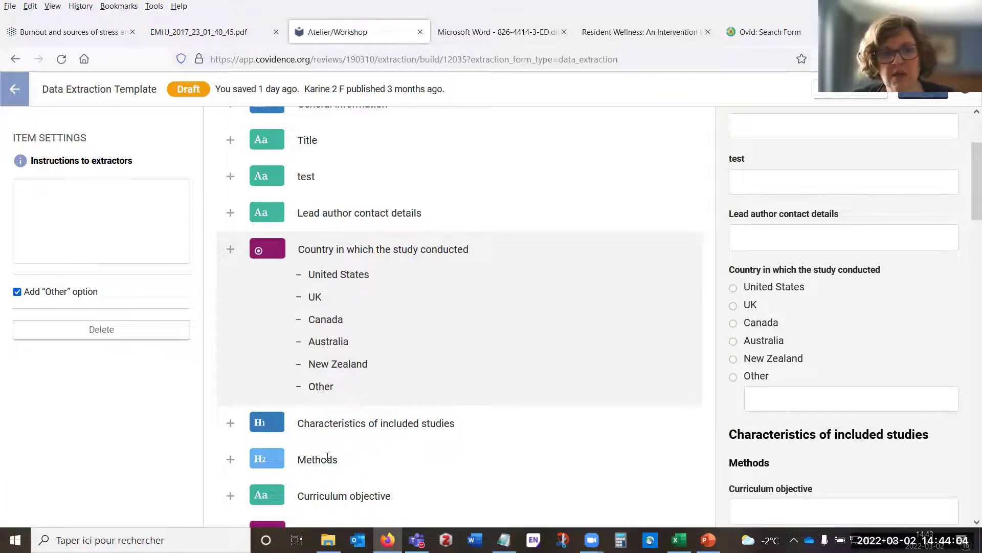
Select the Characteristics of included studies heading and the Methods subheading in turn to view their item settings
{"action": "left_click", "coordinate": [349, 421]}
{"action": "scroll", "coordinate": [349, 421], "scroll_direction": "down", "scroll_amount": 2}
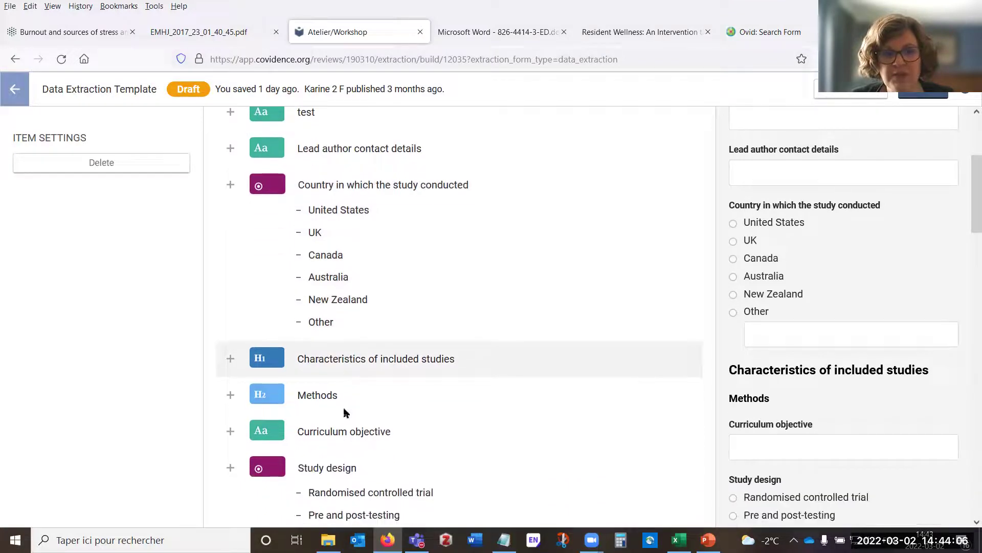
{"action": "left_click", "coordinate": [332, 397]}
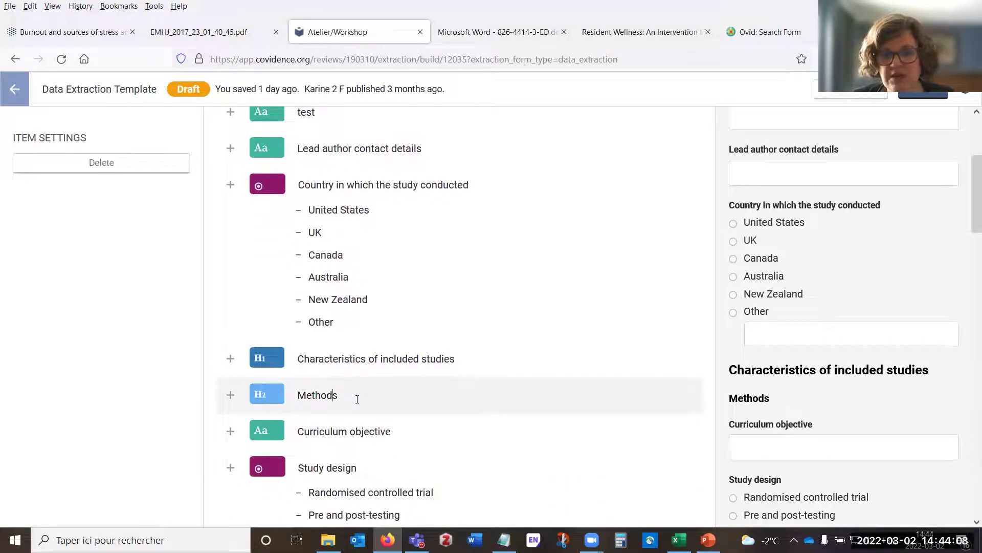
Delete the "test" text field from the General information section
{"action": "scroll", "coordinate": [357, 399], "scroll_direction": "up", "scroll_amount": 2}
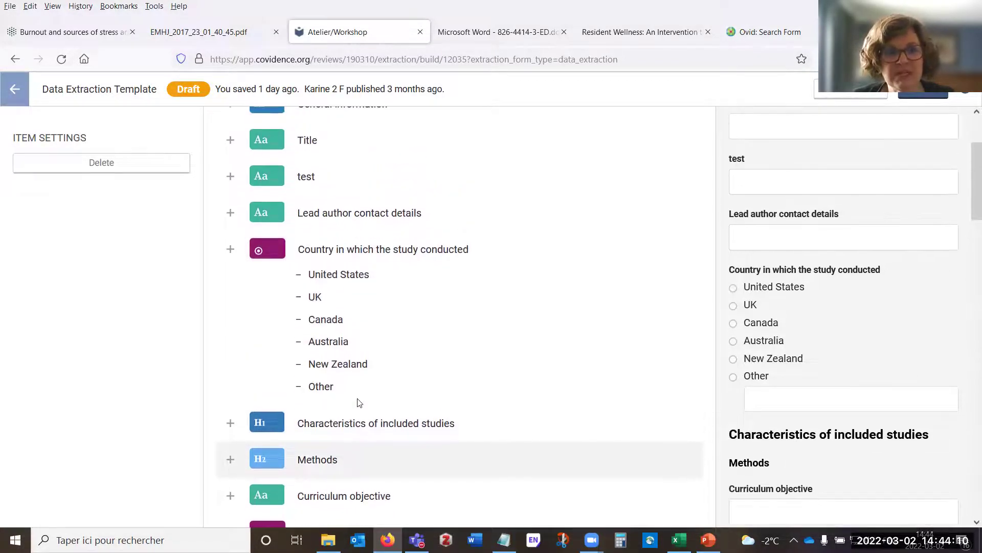
{"action": "scroll", "coordinate": [434, 384], "scroll_direction": "up", "scroll_amount": 4}
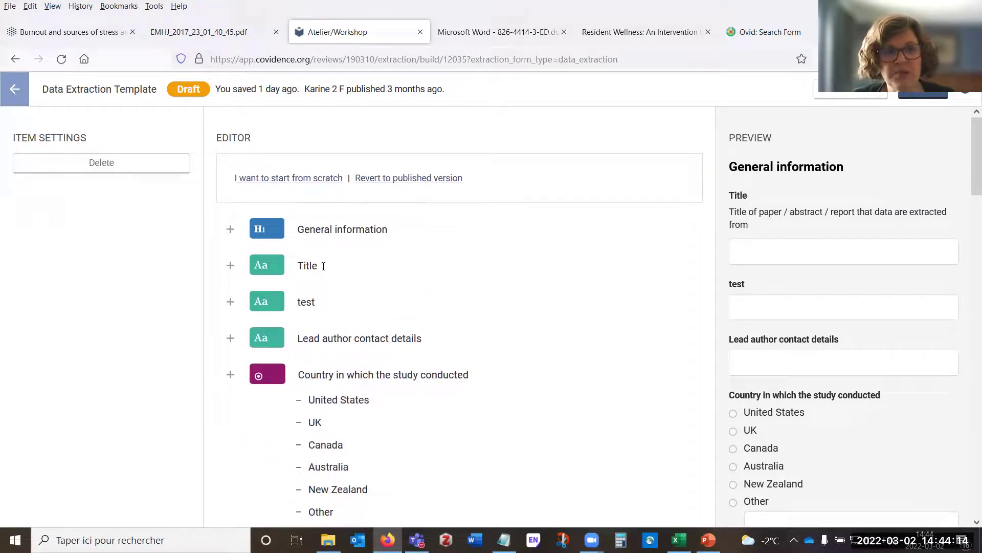
{"action": "left_click", "coordinate": [303, 306]}
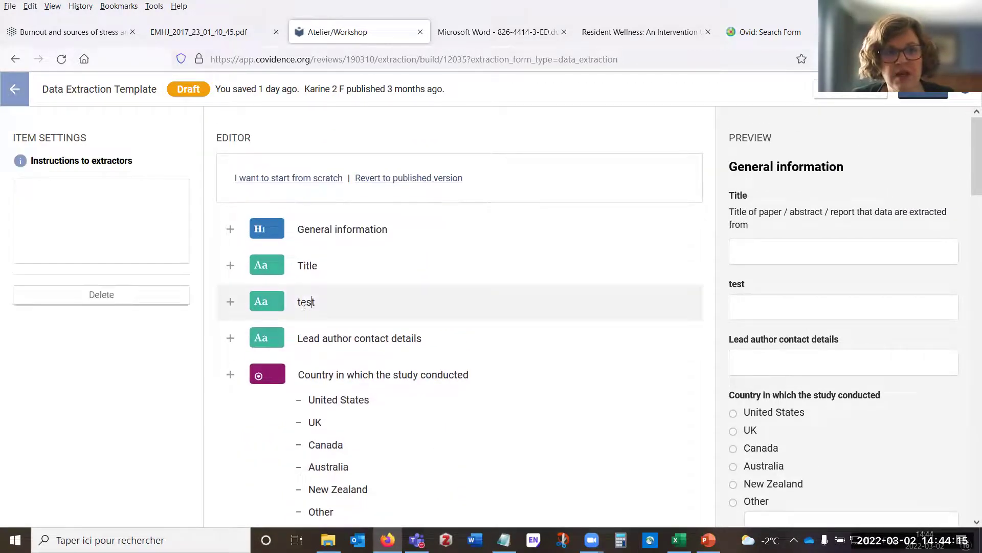
{"action": "left_click", "coordinate": [128, 301]}
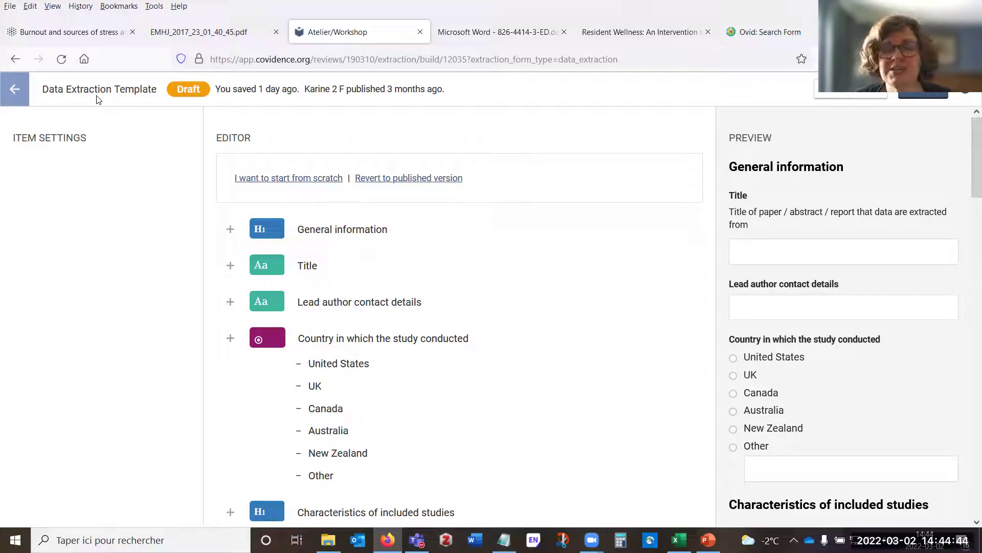
Leave the template without saving and begin extraction for the study "A Stress Management Program for Higher Risk Medical Students"
{"action": "left_click", "coordinate": [14, 91]}
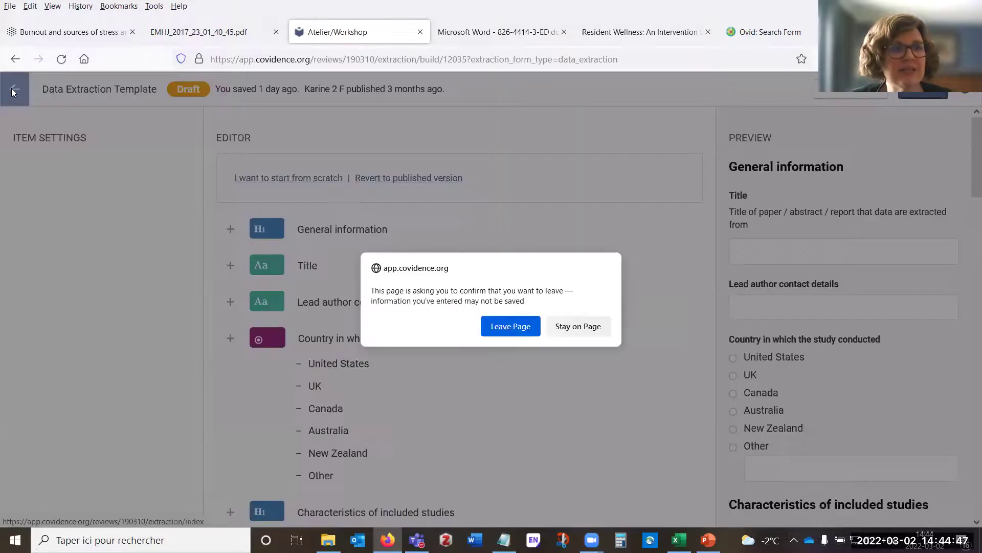
{"action": "left_click", "coordinate": [517, 323]}
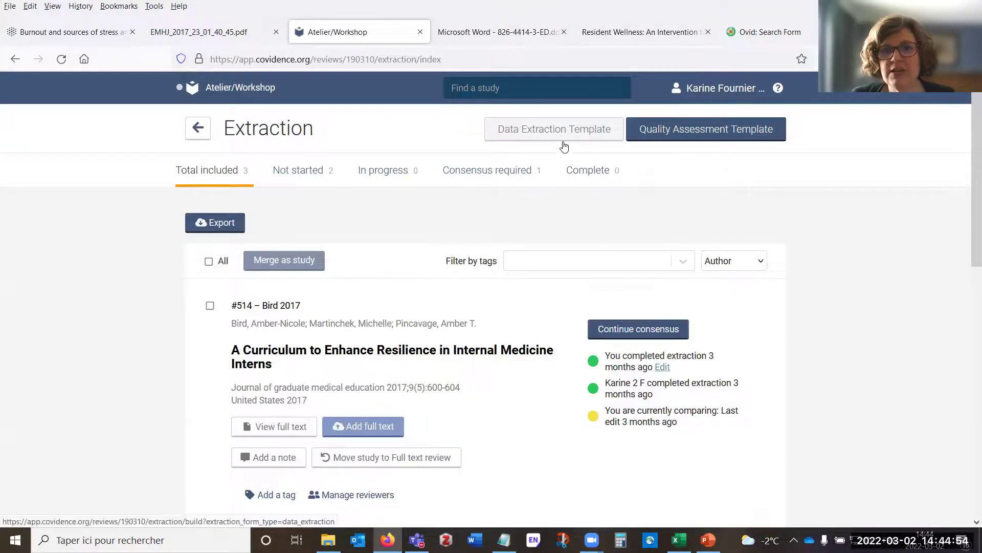
{"action": "scroll", "coordinate": [560, 356], "scroll_direction": "down", "scroll_amount": 5}
{"action": "scroll", "coordinate": [559, 356], "scroll_direction": "down", "scroll_amount": 1}
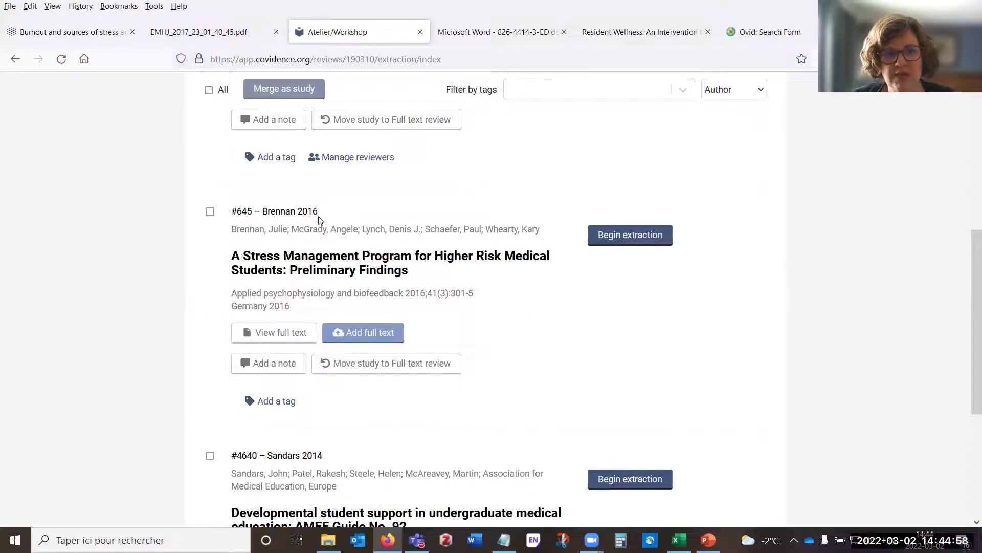
{"action": "left_click", "coordinate": [633, 241]}
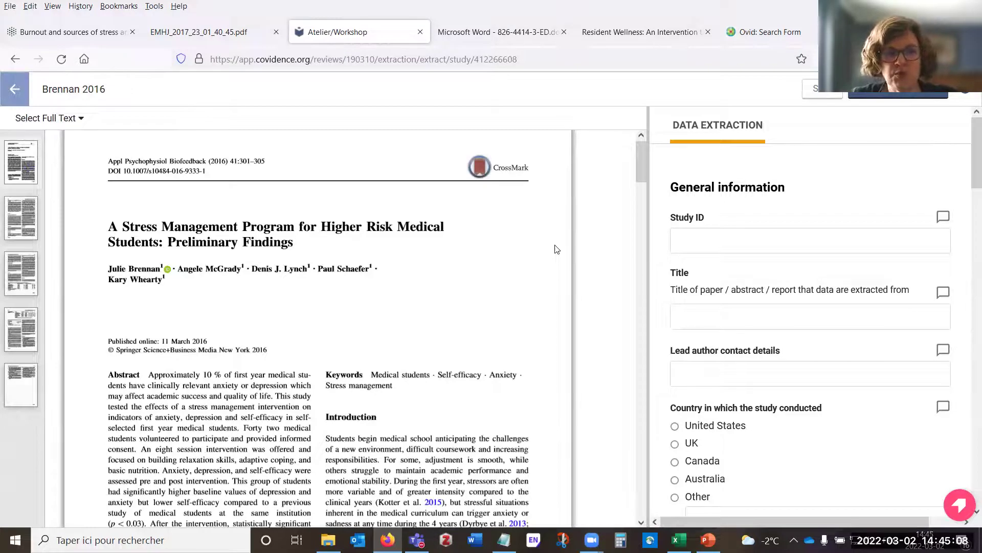
Enter "test" as the Study ID and choose United States as the country in which the study was conducted
{"action": "left_click", "coordinate": [781, 249]}
{"action": "type", "text": "test"}
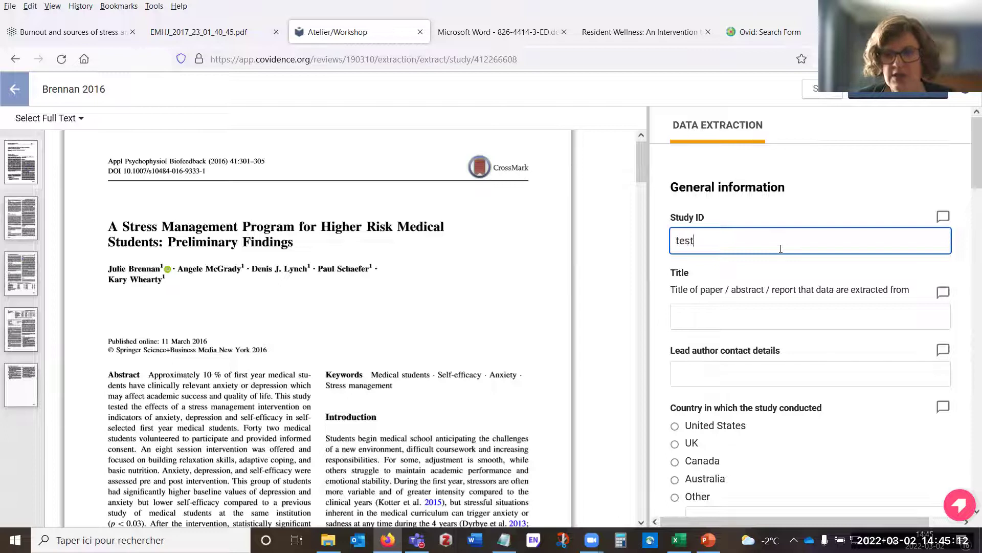
{"action": "left_click", "coordinate": [711, 316]}
{"action": "scroll", "coordinate": [711, 317], "scroll_direction": "down", "scroll_amount": 3}
{"action": "left_click", "coordinate": [704, 300]}
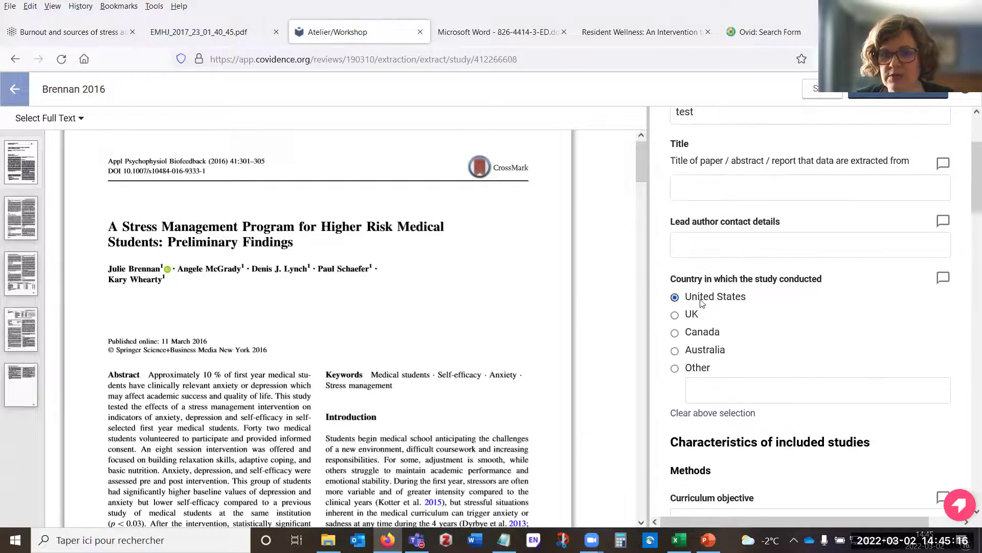
Skim the full text, and copy the article's title from it into the Title field of the extraction form
{"action": "scroll", "coordinate": [446, 395], "scroll_direction": "down", "scroll_amount": 5}
{"action": "scroll", "coordinate": [446, 395], "scroll_direction": "down", "scroll_amount": 5}
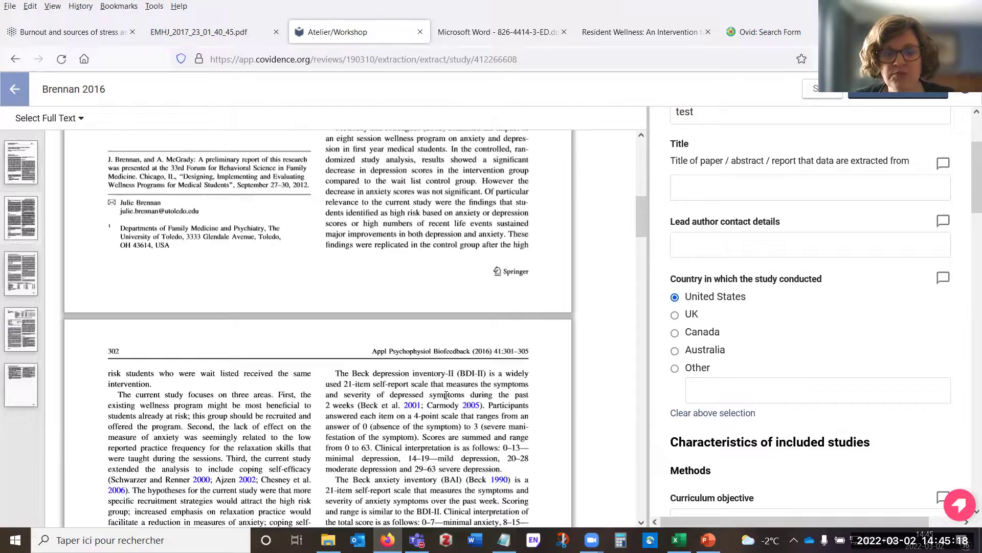
{"action": "scroll", "coordinate": [446, 395], "scroll_direction": "up", "scroll_amount": 10}
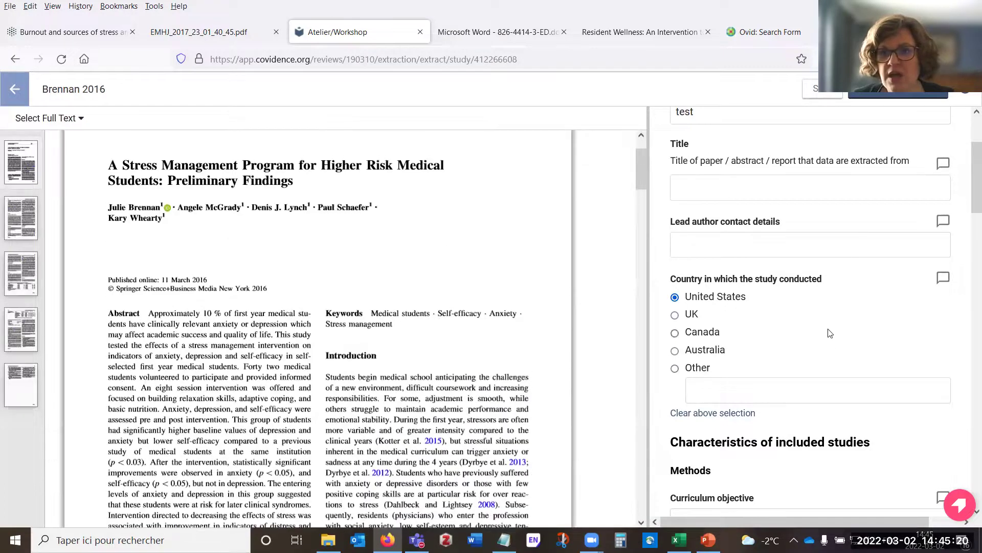
{"action": "scroll", "coordinate": [700, 310], "scroll_direction": "up", "scroll_amount": 3}
{"action": "left_click", "coordinate": [700, 310]}
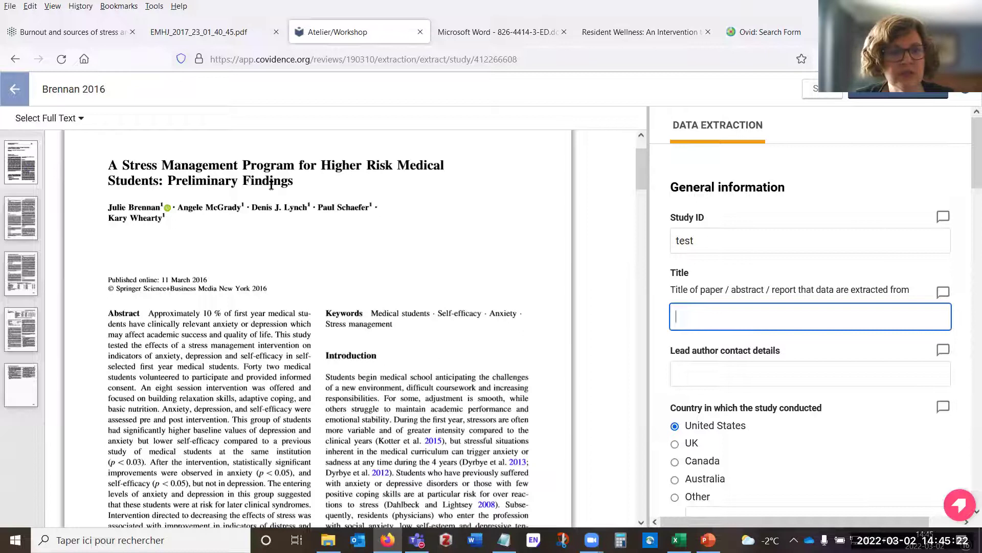
{"action": "triple_click", "coordinate": [296, 181]}
{"action": "triple_click", "coordinate": [294, 183]}
{"action": "key", "text": "ctrl+c"}
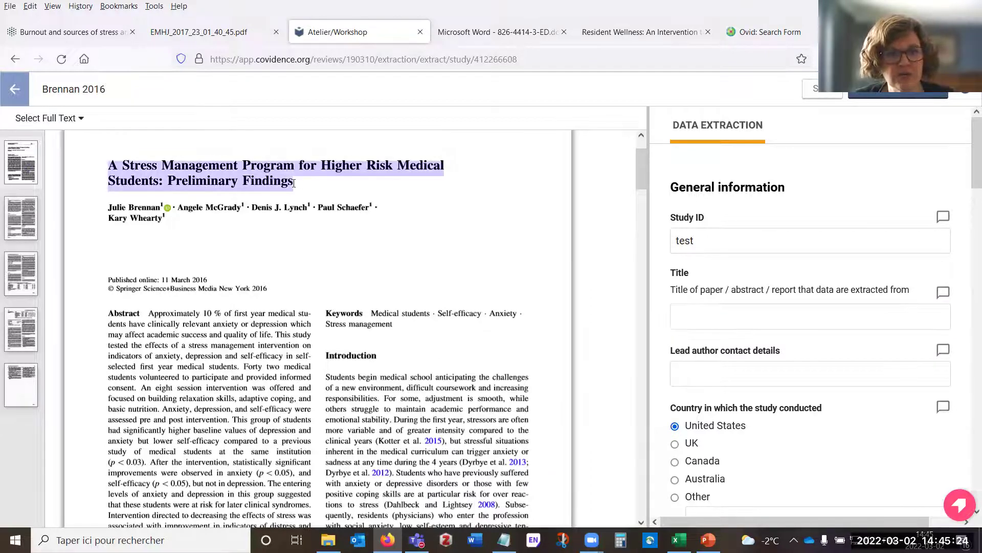
{"action": "left_click", "coordinate": [697, 324]}
{"action": "key", "text": "ctrl+v"}
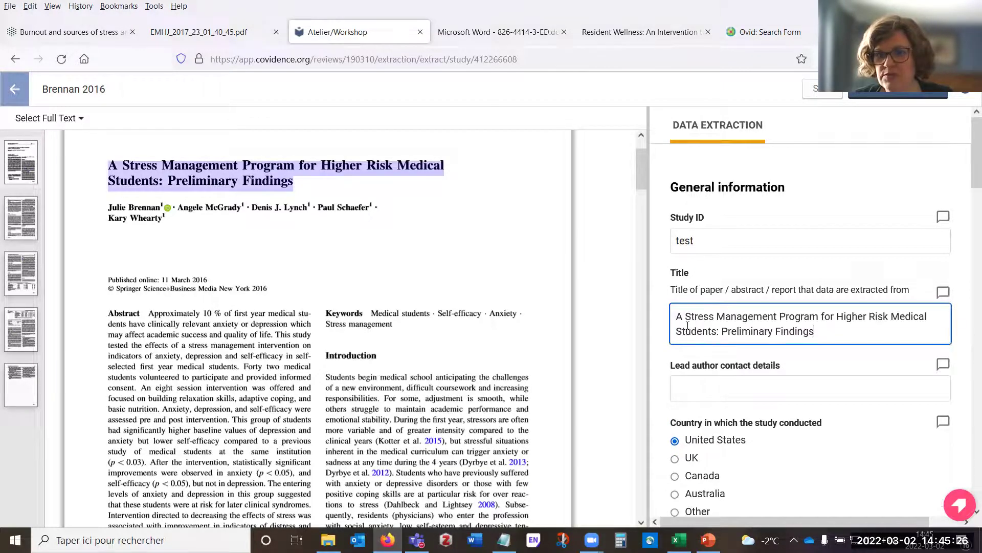
Enter "test" as the Curriculum objective and clear the title highlight in the full text
{"action": "scroll", "coordinate": [726, 399], "scroll_direction": "down", "scroll_amount": 6}
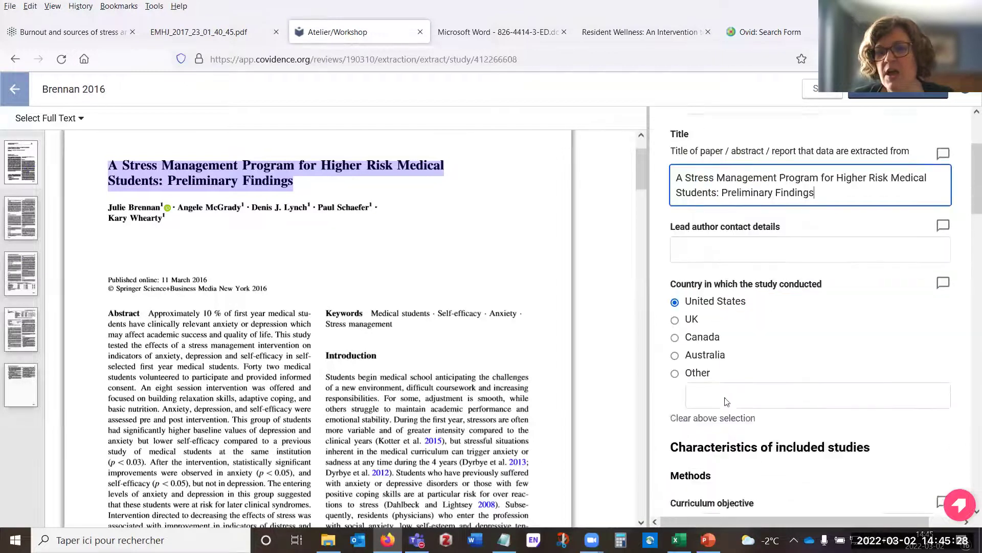
{"action": "left_click", "coordinate": [691, 346]}
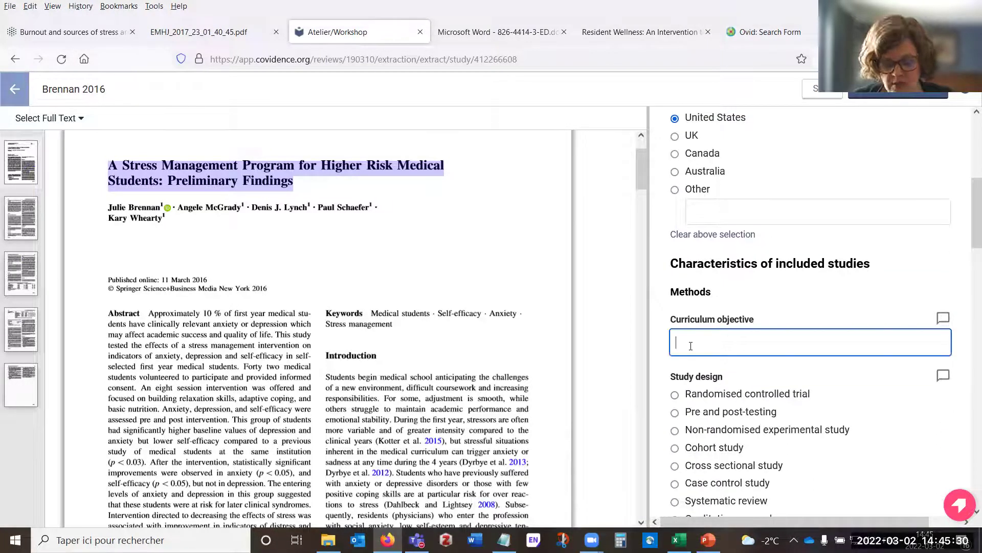
{"action": "type", "text": "test"}
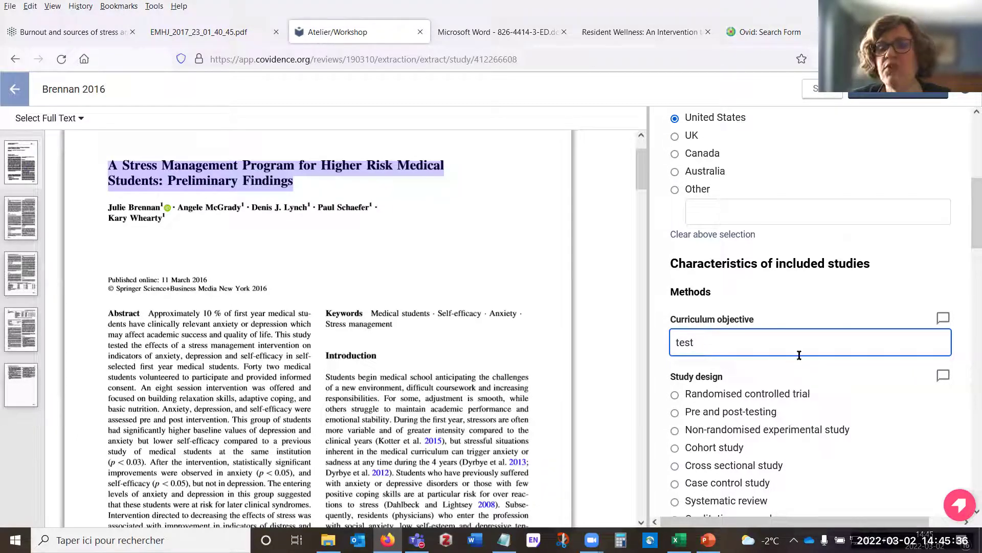
{"action": "left_click", "coordinate": [227, 288]}
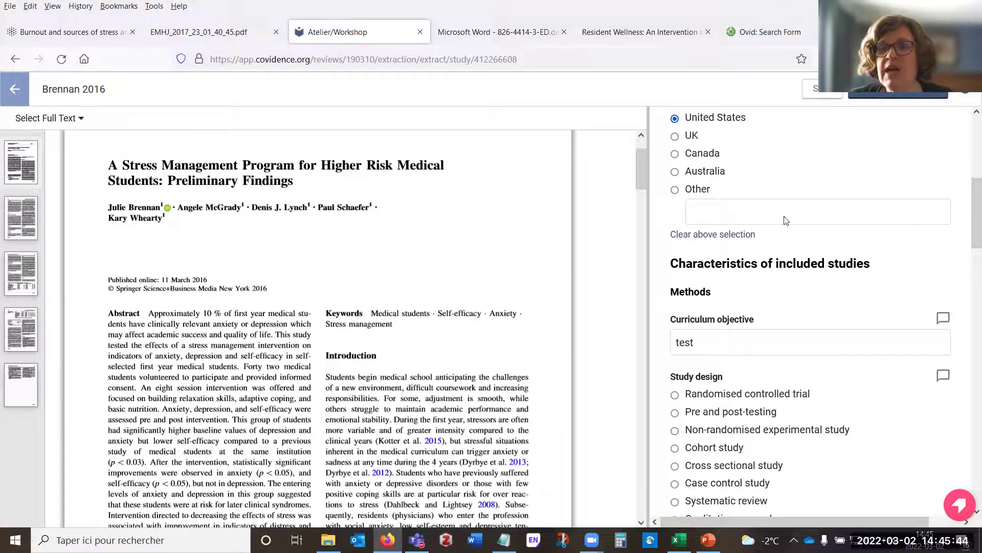
Look over the Study design options in the extraction form and leave it without saving, returning to the list of included studies
{"action": "scroll", "coordinate": [789, 248], "scroll_direction": "down", "scroll_amount": 1}
{"action": "scroll", "coordinate": [789, 248], "scroll_direction": "down", "scroll_amount": 2}
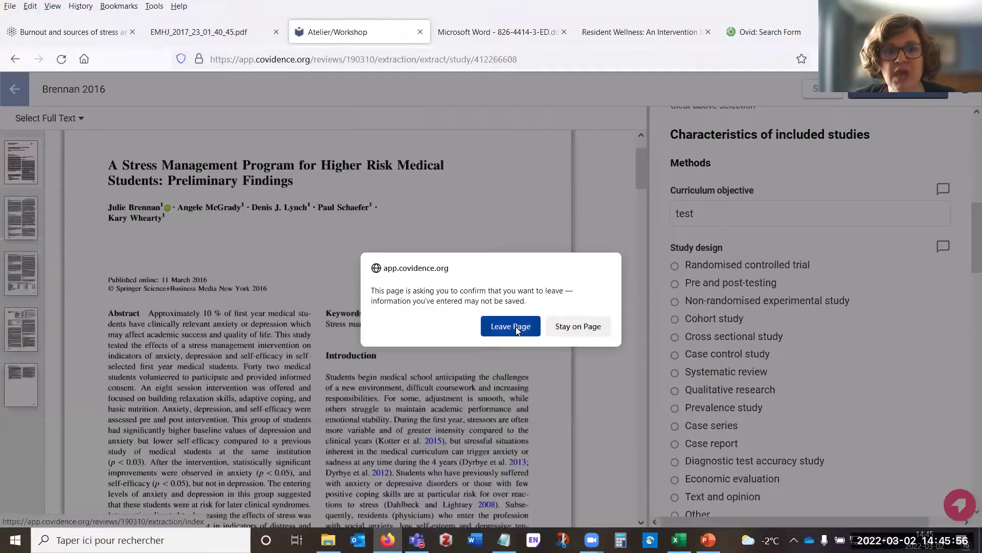
{"action": "left_click", "coordinate": [512, 330]}
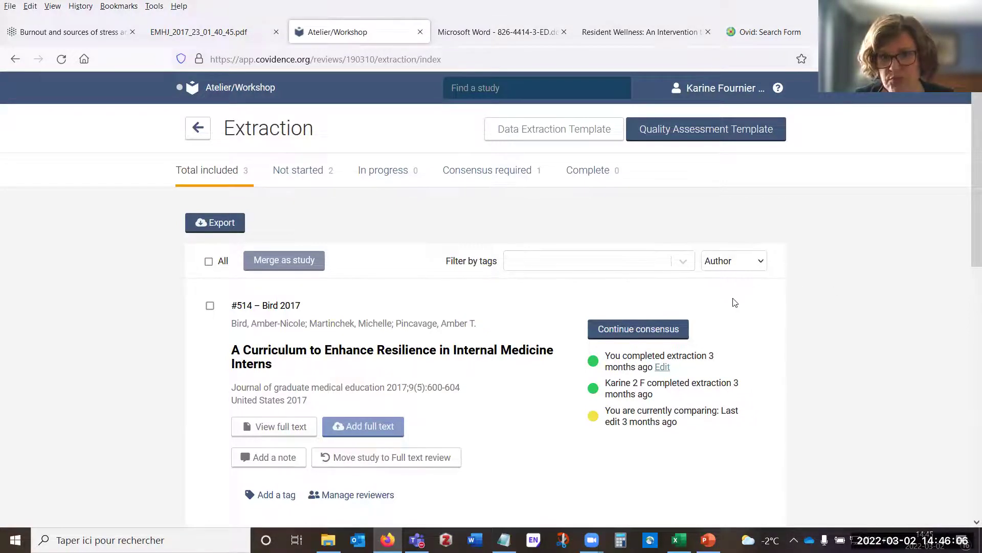
Filter the extraction list to studies requiring consensus and continue consensus for "A Curriculum to Enhance Resilience in Internal Medicine Interns"
{"action": "scroll", "coordinate": [711, 316], "scroll_direction": "down", "scroll_amount": 1}
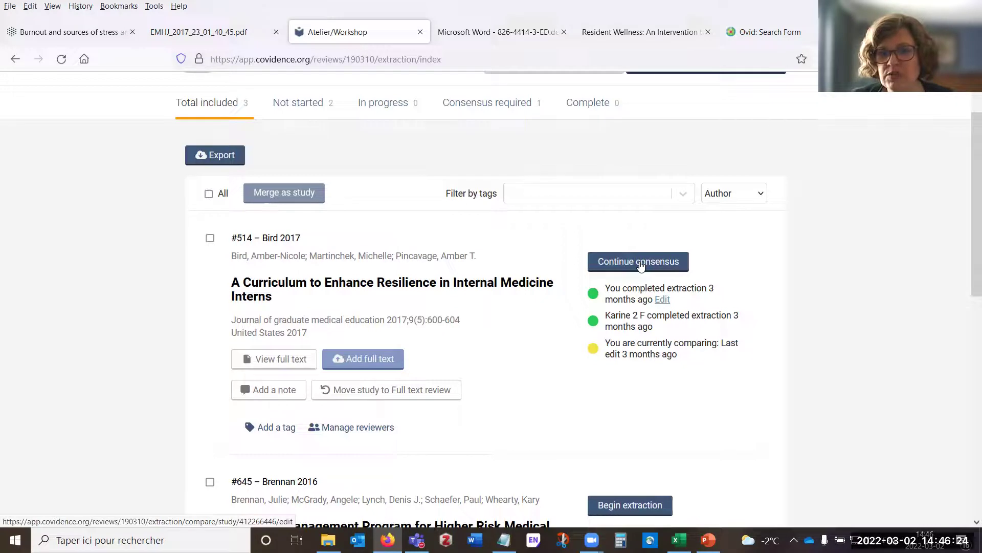
{"action": "left_click", "coordinate": [493, 106]}
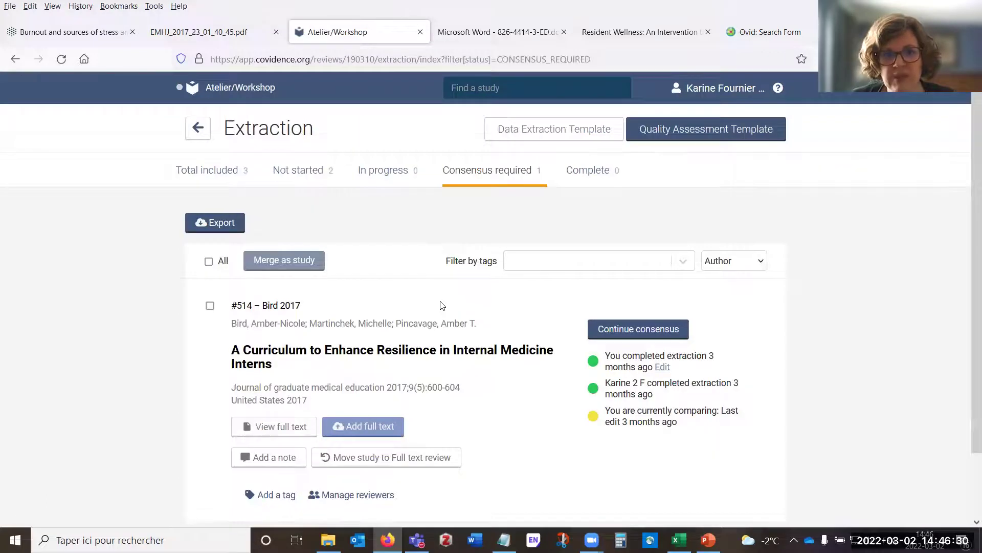
{"action": "scroll", "coordinate": [453, 313], "scroll_direction": "down", "scroll_amount": 1}
{"action": "left_click", "coordinate": [641, 263]}
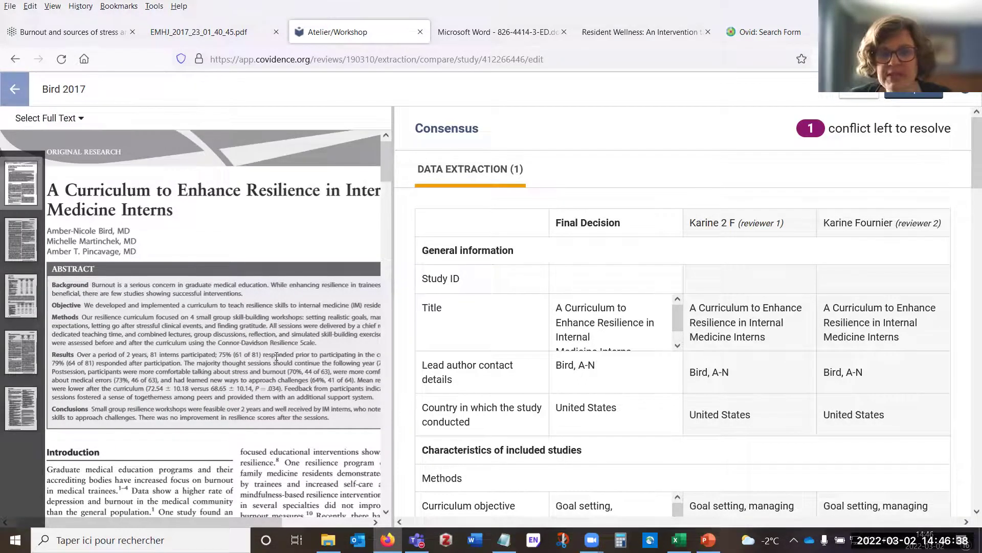
Find the unresolved Study design row in the consensus table and enter "Cohort" as its final decision
{"action": "scroll", "coordinate": [543, 254], "scroll_direction": "down", "scroll_amount": 4}
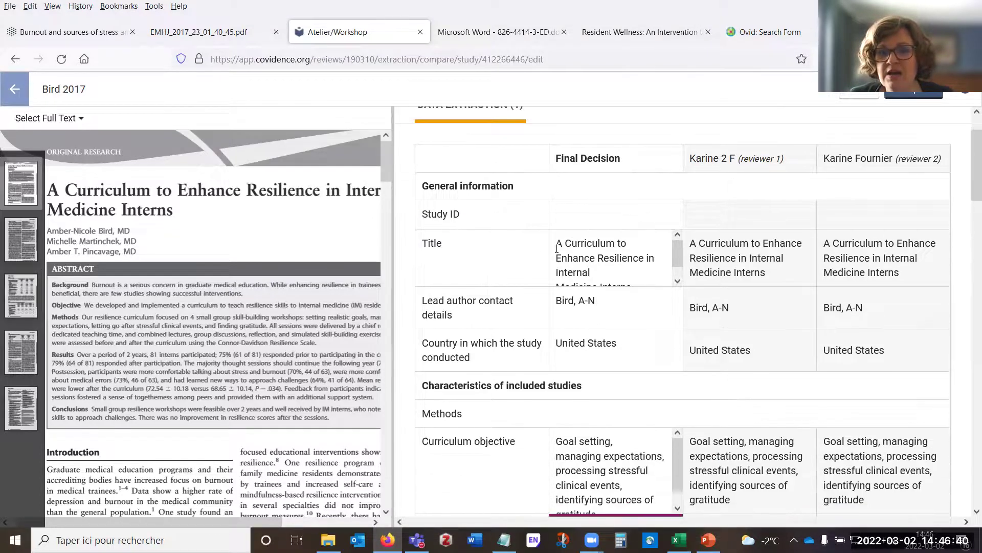
{"action": "scroll", "coordinate": [557, 250], "scroll_direction": "down", "scroll_amount": 1}
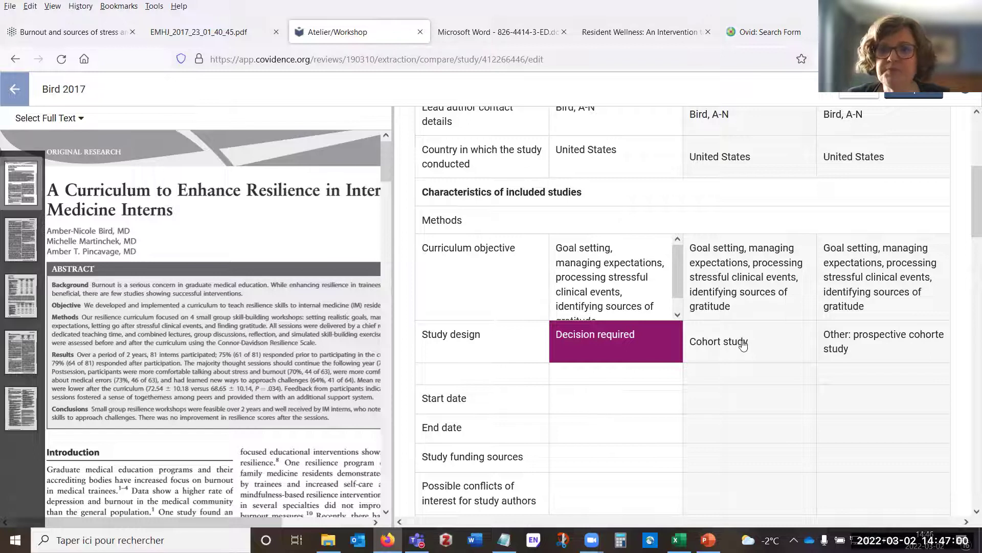
{"action": "left_click", "coordinate": [620, 343]}
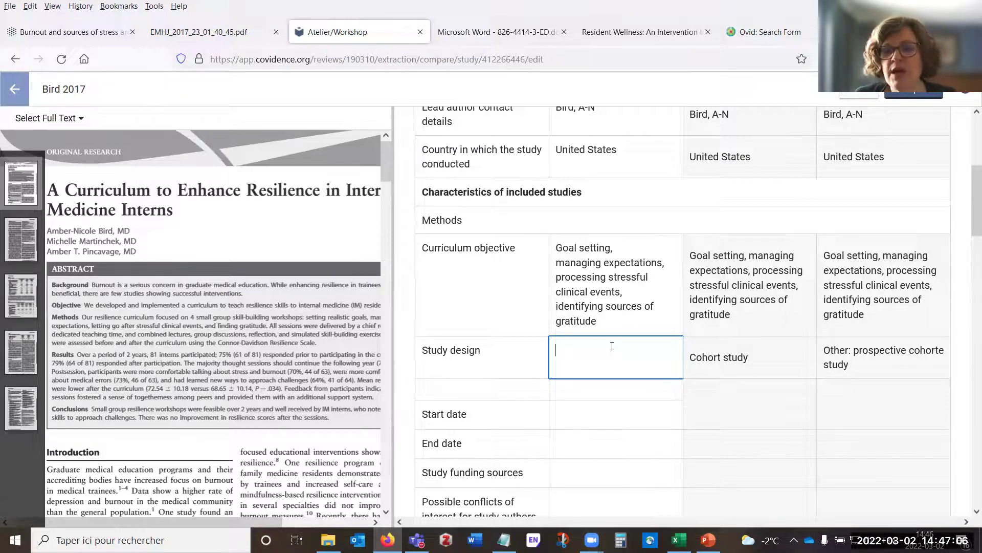
{"action": "type", "text": "C"}
{"action": "key", "text": "BackSpace"}
{"action": "key", "text": "BackSpace"}
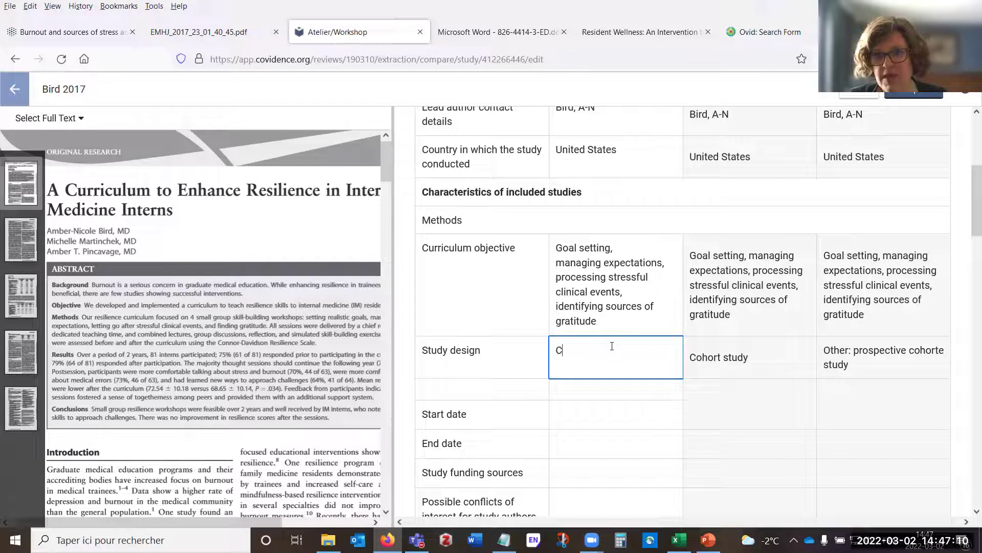
{"action": "type", "text": "ohort"}
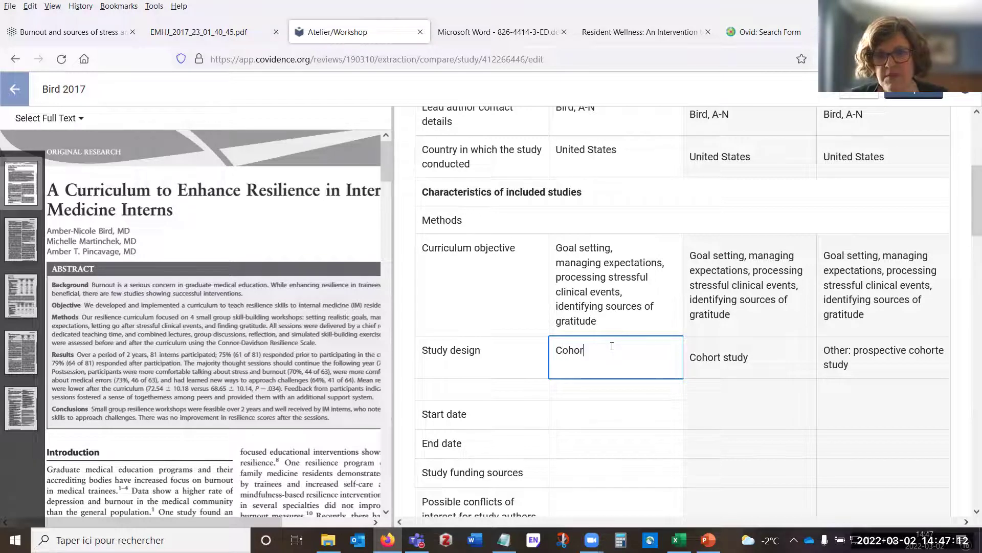
Alternate the final Study design decision between the two reviewers' answers, ending with "Cohort study"
{"action": "left_click", "coordinate": [853, 353]}
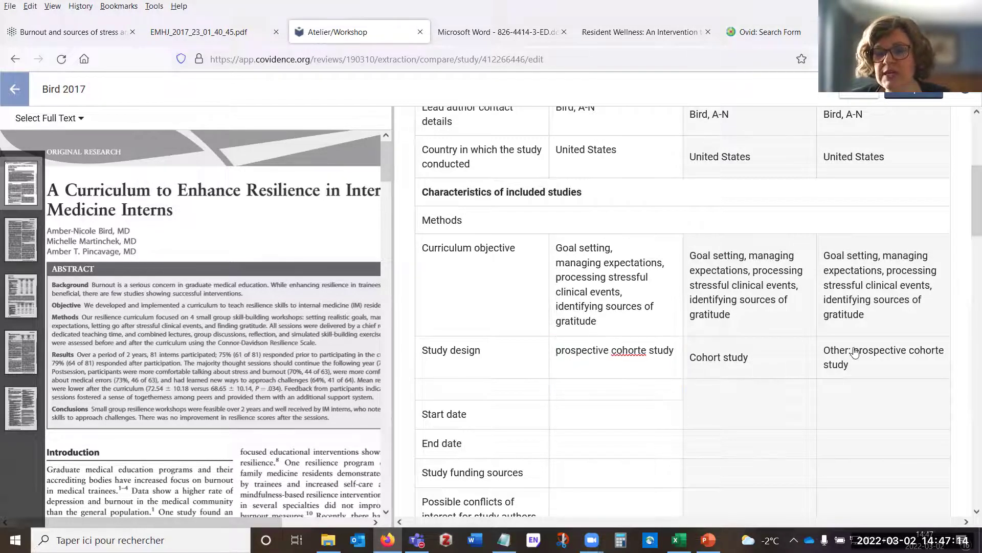
{"action": "left_click", "coordinate": [763, 364]}
{"action": "left_click", "coordinate": [858, 364]}
{"action": "left_click", "coordinate": [747, 365]}
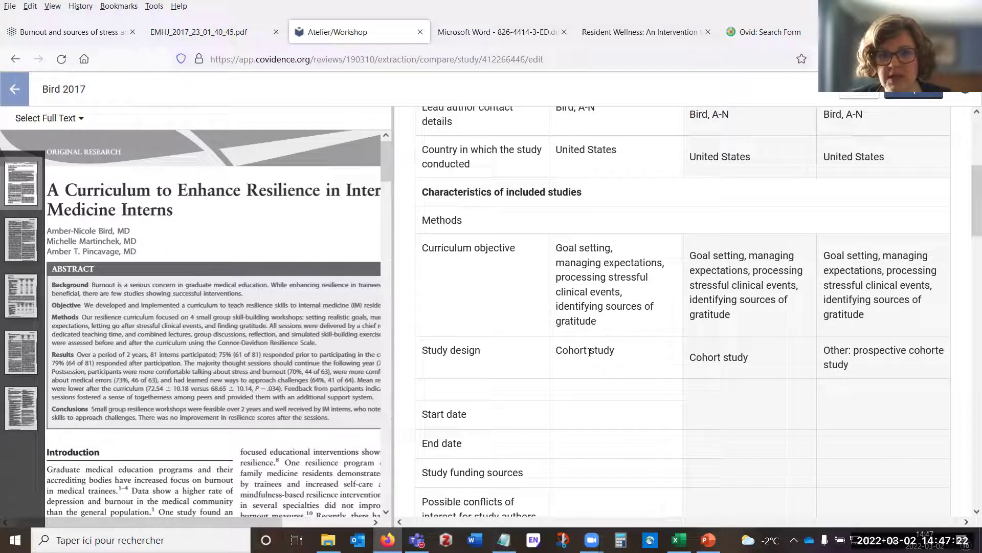
{"action": "left_click", "coordinate": [634, 352]}
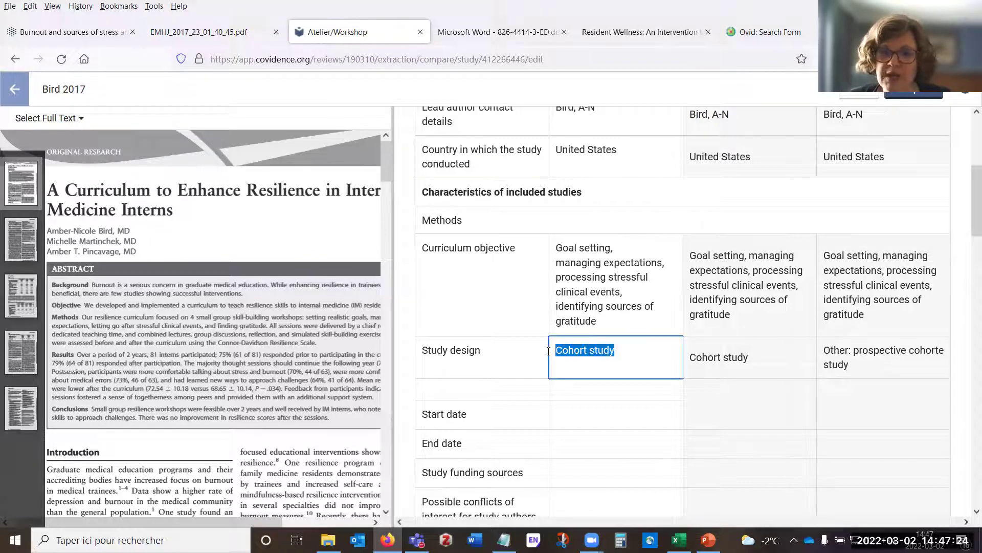
{"action": "left_click", "coordinate": [743, 364]}
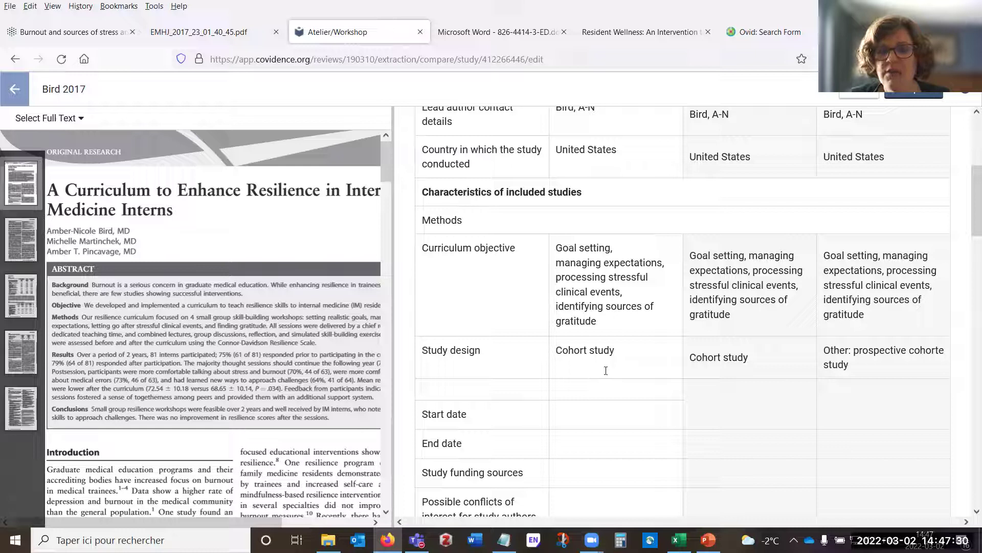
{"action": "left_click", "coordinate": [588, 412]}
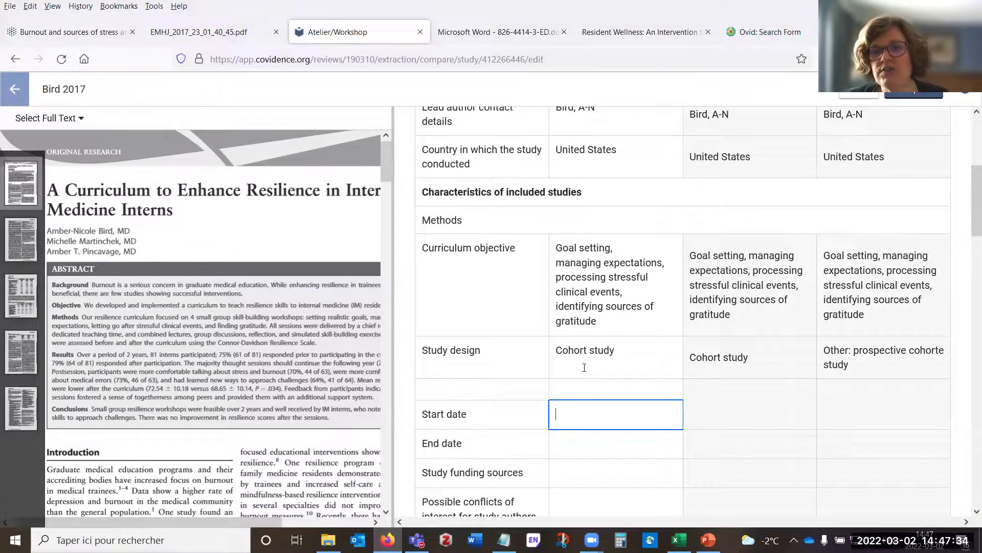
Leave the consensus table without saving, return to the review summary and open the export page
{"action": "scroll", "coordinate": [587, 369], "scroll_direction": "up", "scroll_amount": 5}
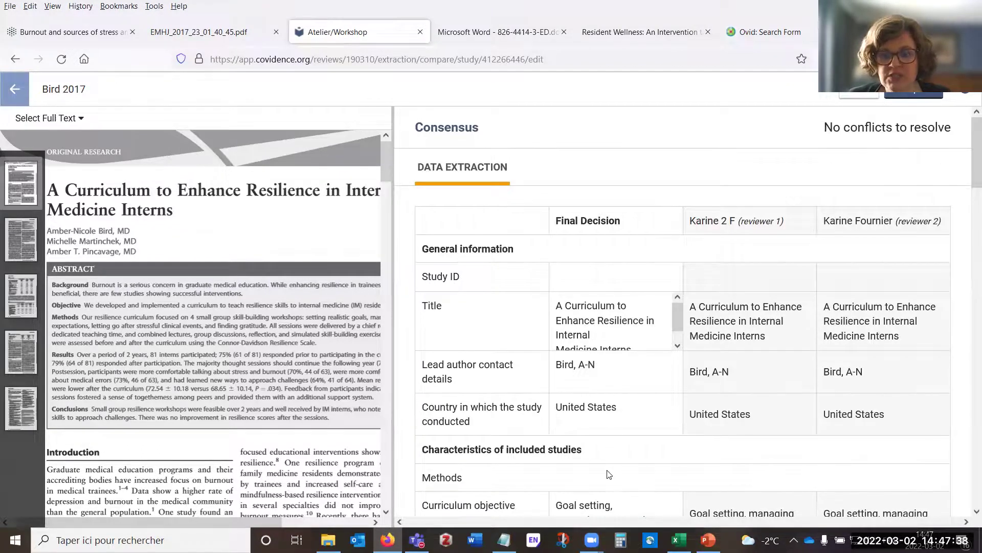
{"action": "scroll", "coordinate": [609, 435], "scroll_direction": "down", "scroll_amount": 5}
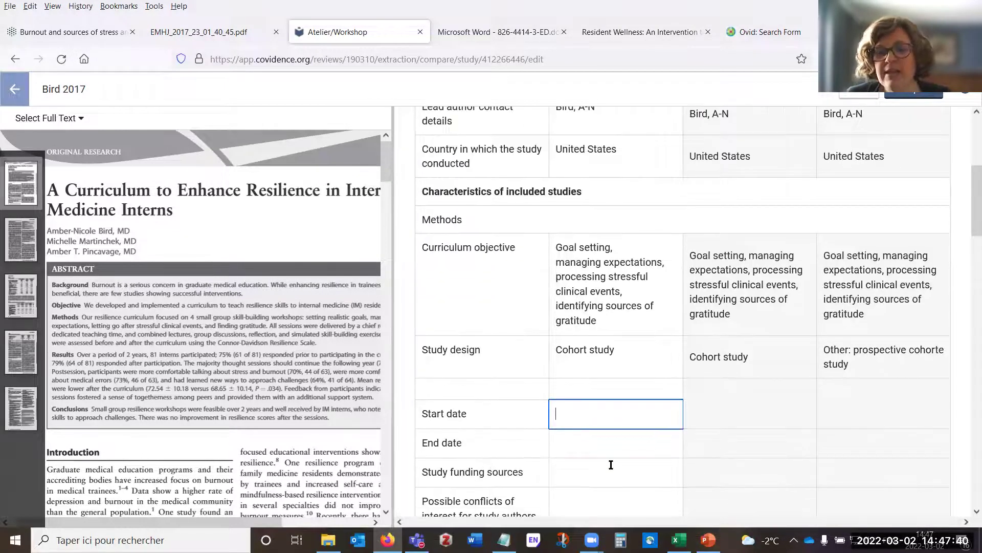
{"action": "scroll", "coordinate": [611, 465], "scroll_direction": "up", "scroll_amount": 4}
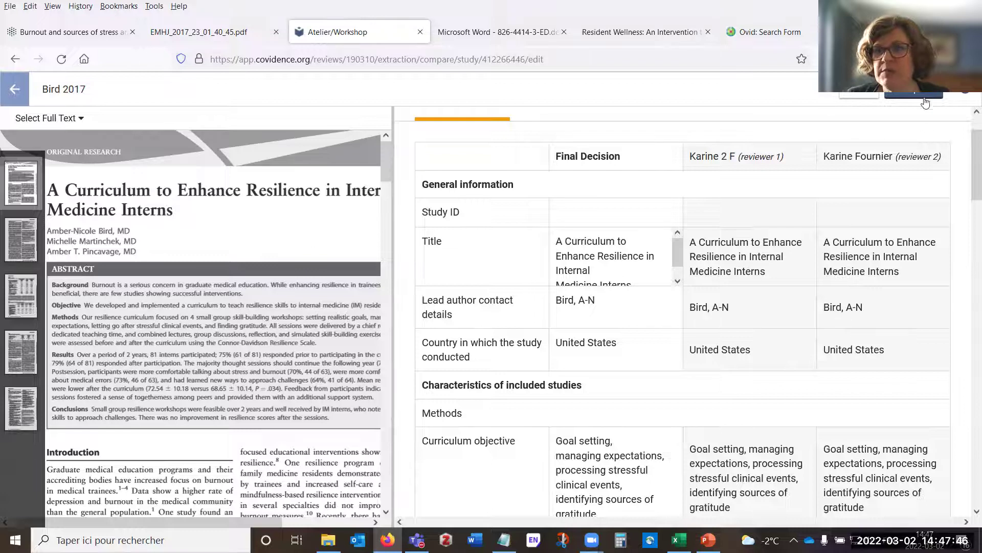
{"action": "left_click", "coordinate": [13, 93]}
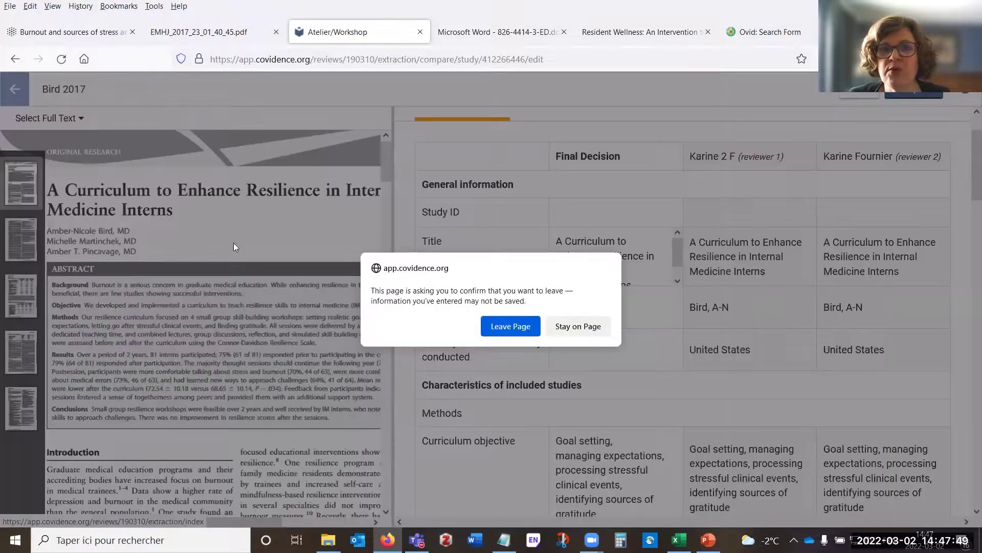
{"action": "left_click", "coordinate": [499, 323]}
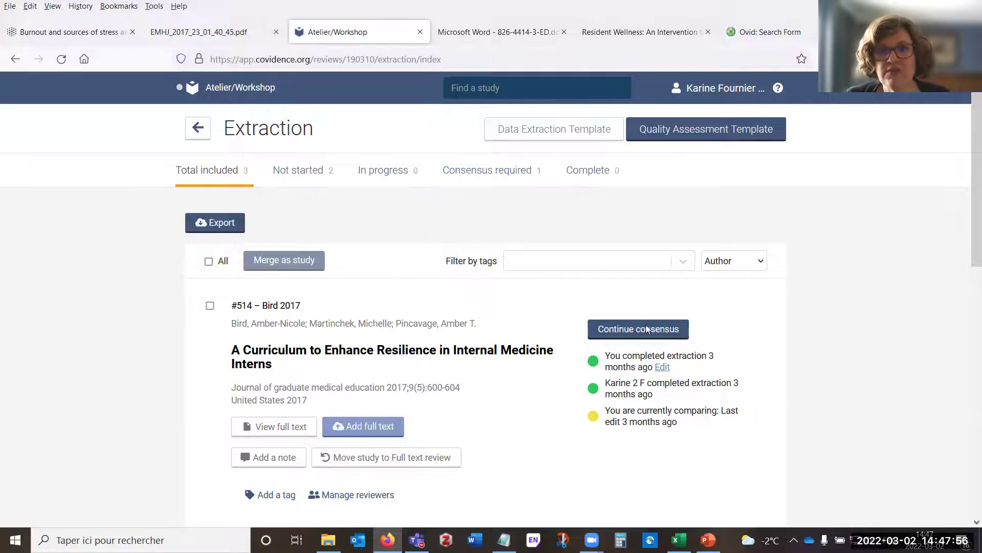
{"action": "left_click", "coordinate": [199, 132]}
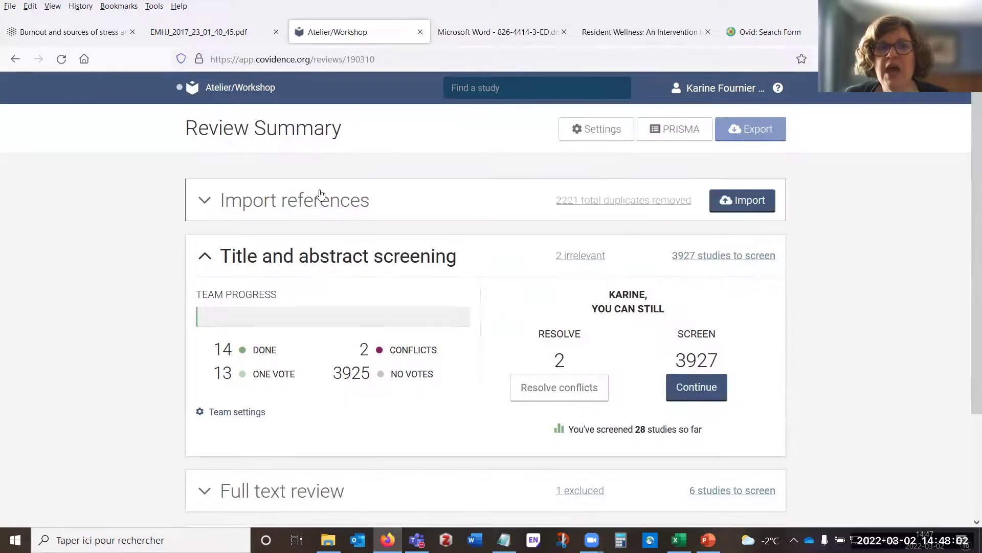
{"action": "left_click", "coordinate": [752, 132]}
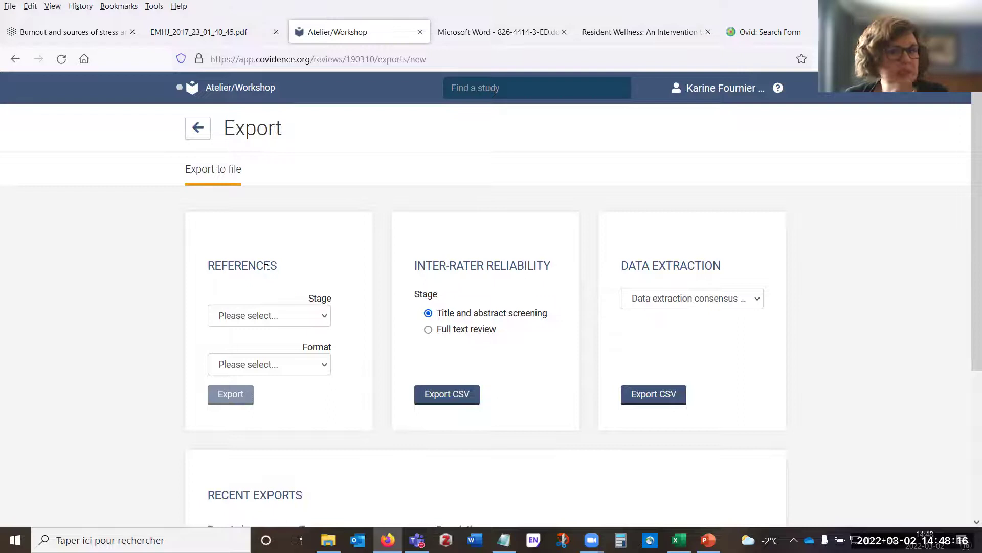
Export the references from the Included stage in Zotero format
{"action": "left_click", "coordinate": [251, 321]}
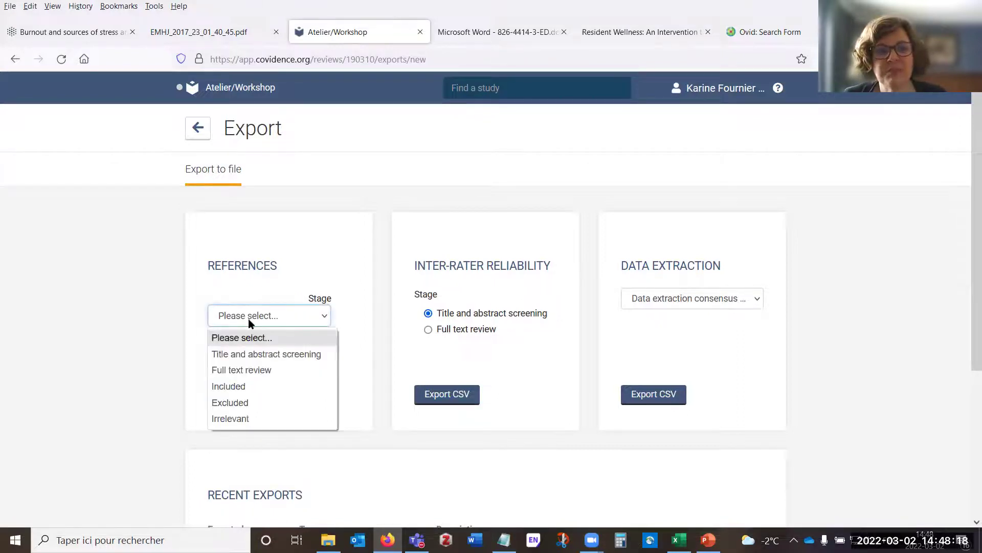
{"action": "left_click", "coordinate": [249, 385]}
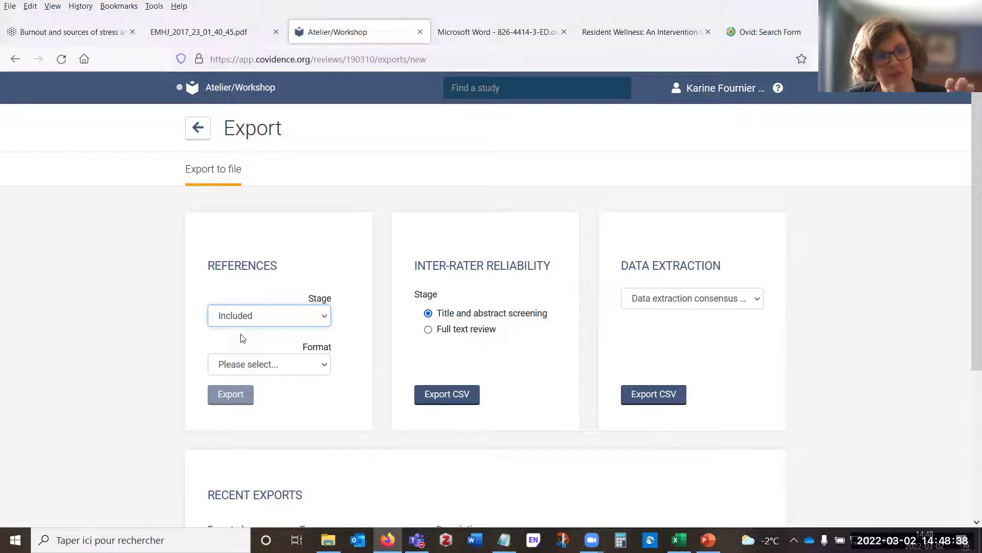
{"action": "left_click", "coordinate": [248, 366]}
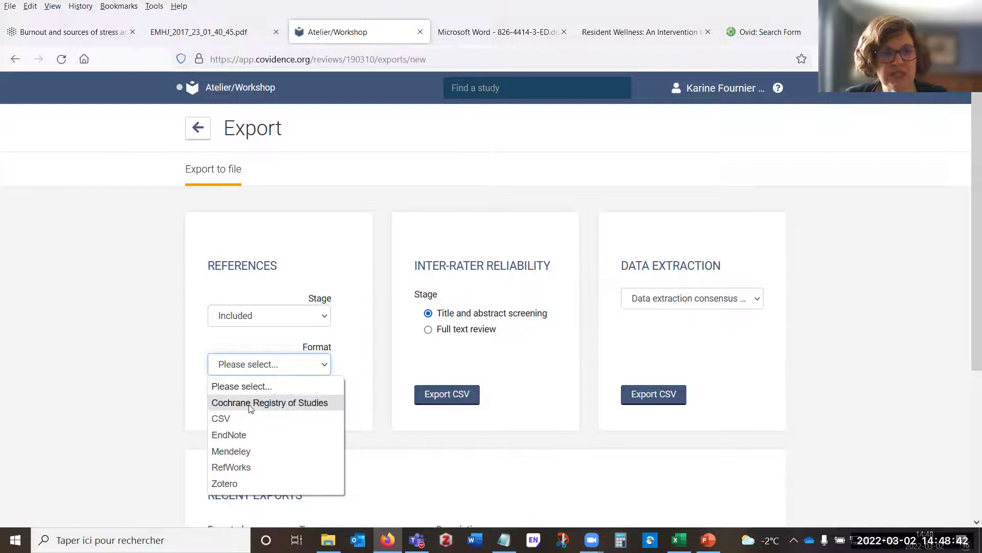
{"action": "left_click", "coordinate": [246, 483]}
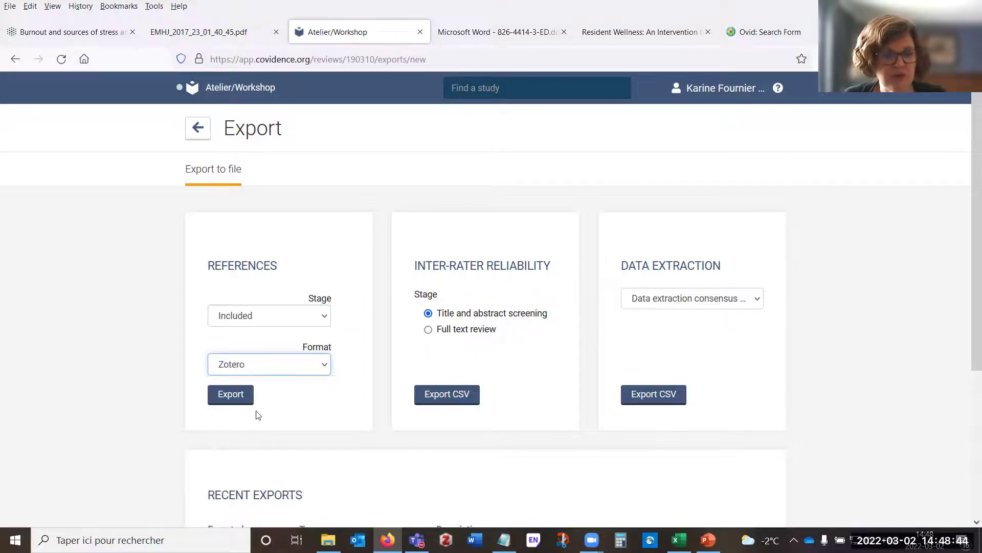
{"action": "left_click", "coordinate": [228, 395]}
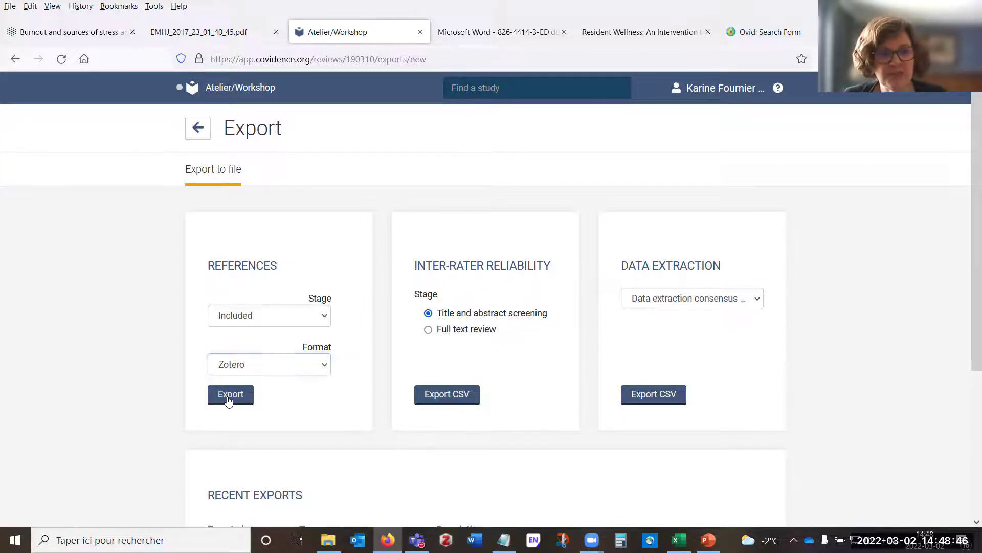
Download the newest Zotero references export and save the RIS file
{"action": "scroll", "coordinate": [354, 412], "scroll_direction": "down", "scroll_amount": 2}
{"action": "scroll", "coordinate": [356, 412], "scroll_direction": "down", "scroll_amount": 2}
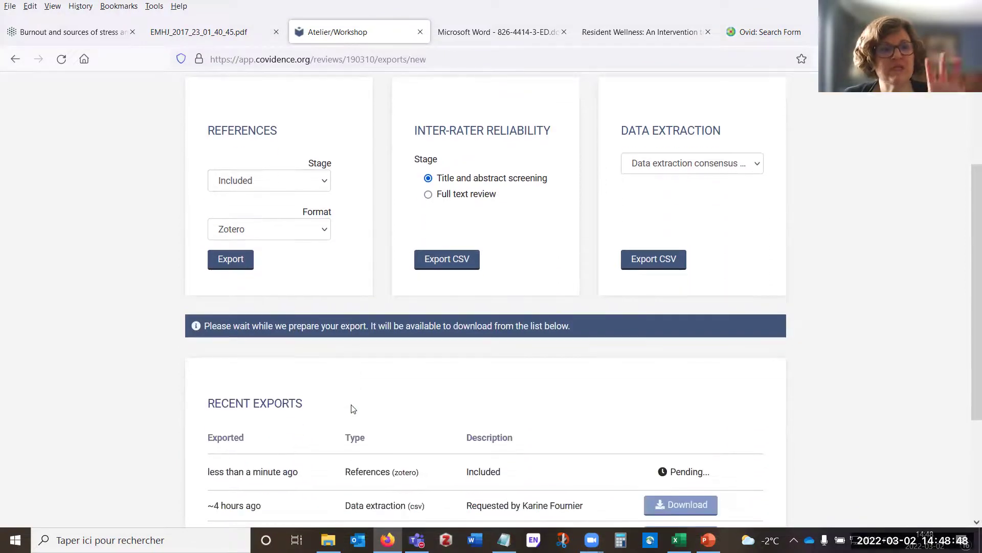
{"action": "scroll", "coordinate": [351, 407], "scroll_direction": "down", "scroll_amount": 2}
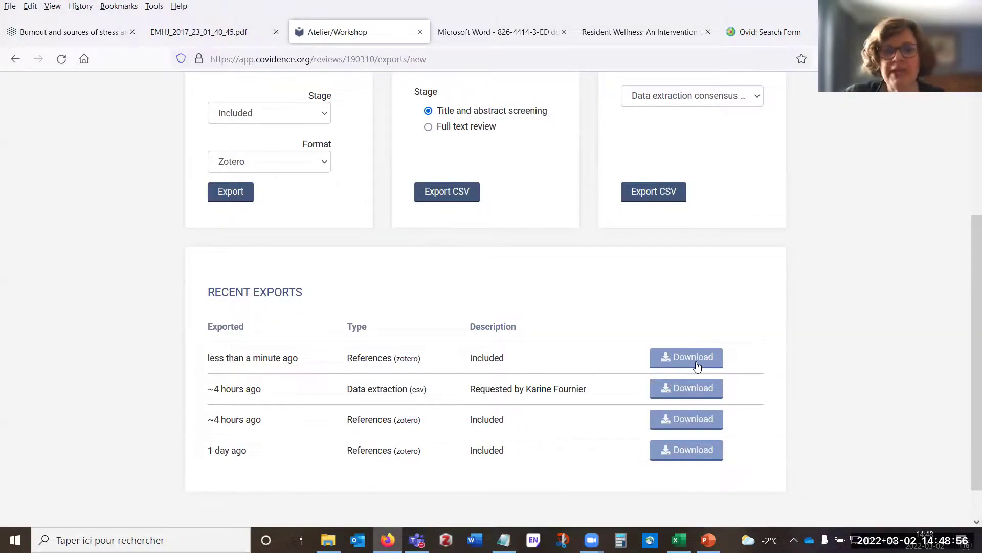
{"action": "left_click", "coordinate": [696, 363]}
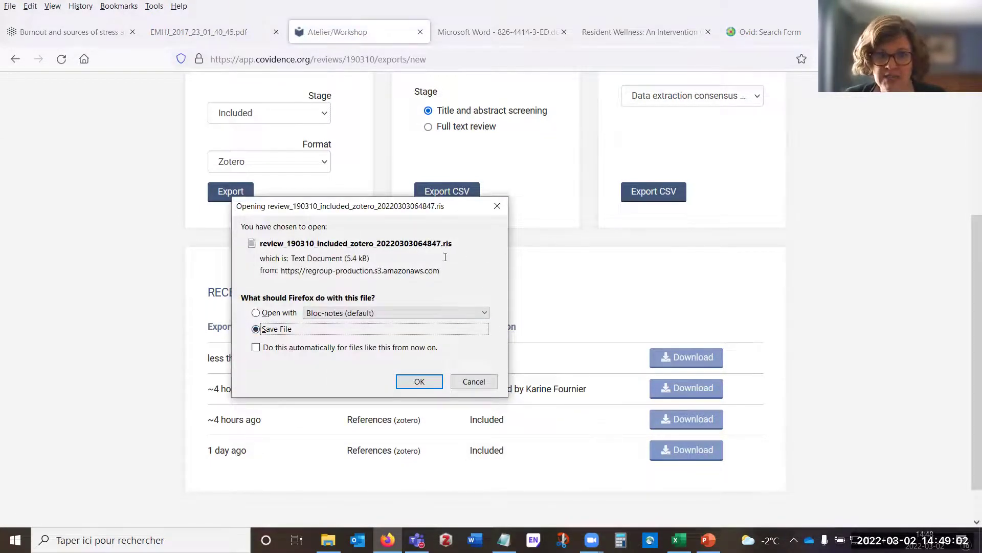
{"action": "left_click", "coordinate": [419, 382]}
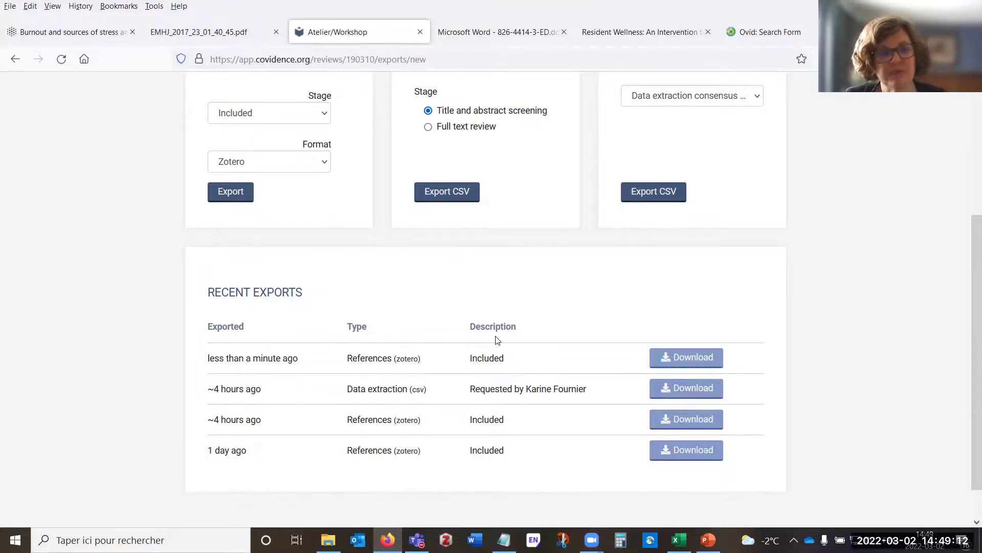
Export the data extraction as CSV with the option "Data extraction consensus only (default)" and check the recent exports list
{"action": "scroll", "coordinate": [280, 353], "scroll_direction": "up", "scroll_amount": 3}
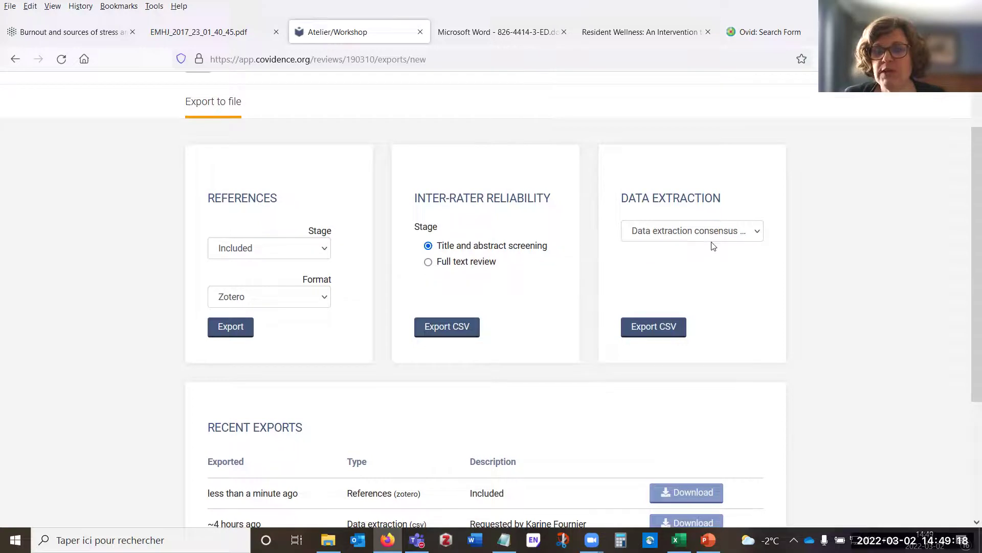
{"action": "left_click", "coordinate": [680, 236]}
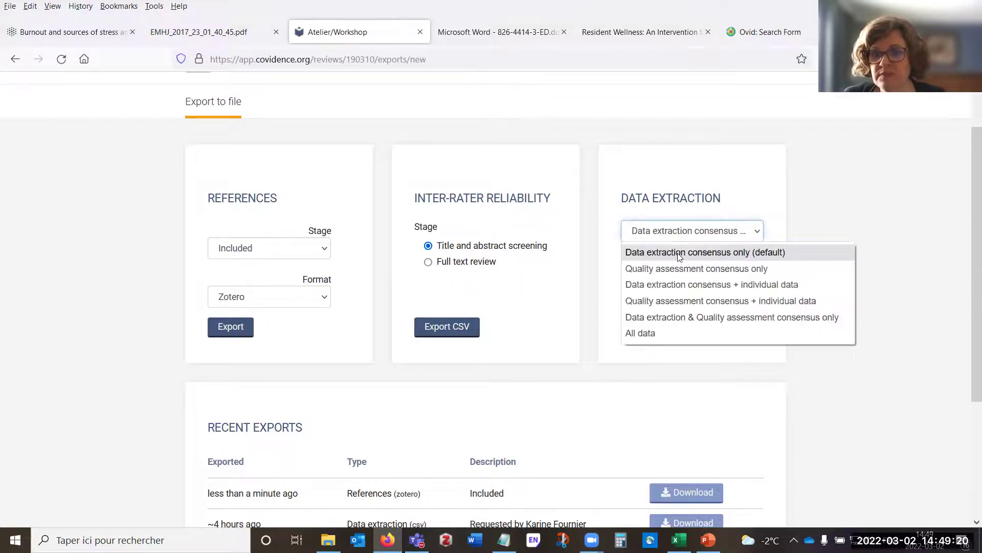
{"action": "left_click", "coordinate": [681, 252]}
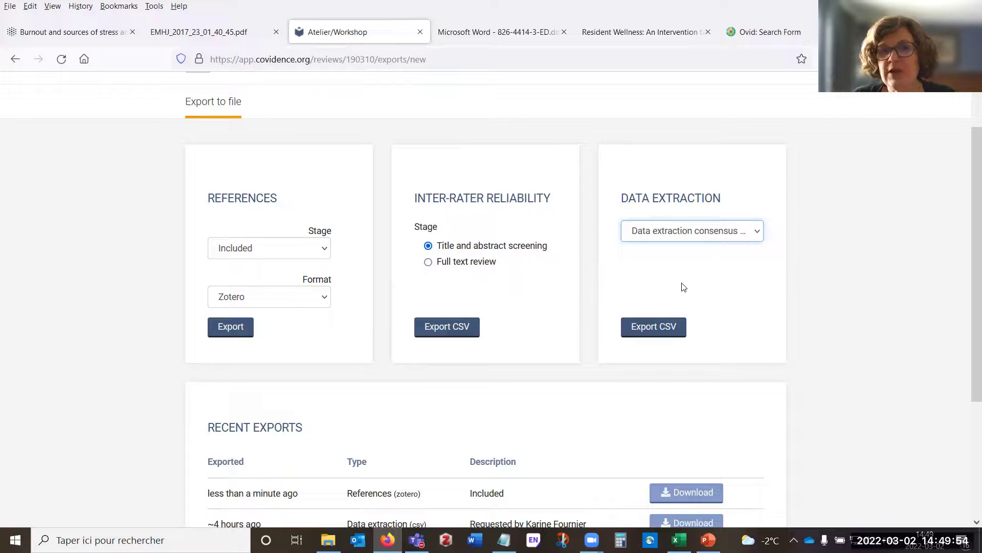
{"action": "left_click", "coordinate": [658, 329]}
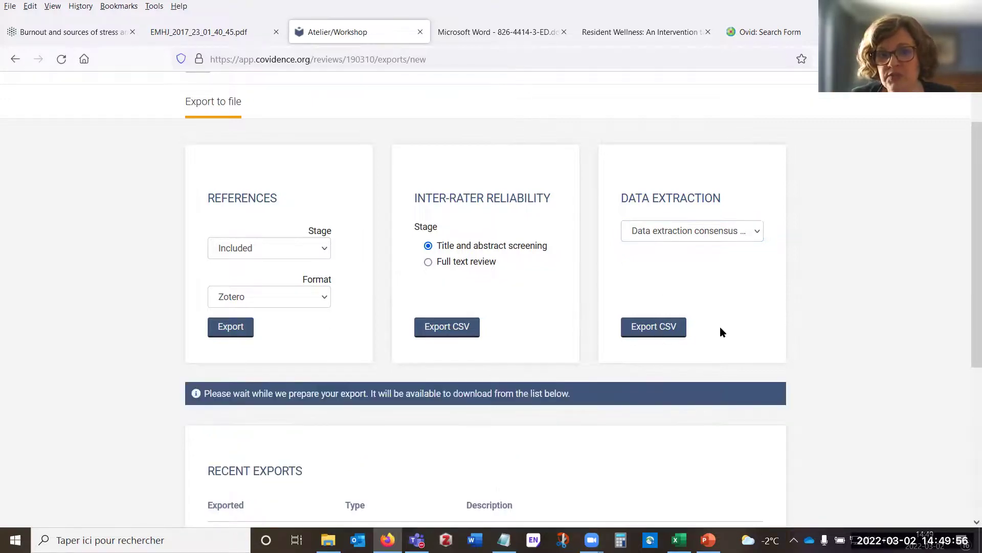
{"action": "scroll", "coordinate": [720, 327], "scroll_direction": "down", "scroll_amount": 2}
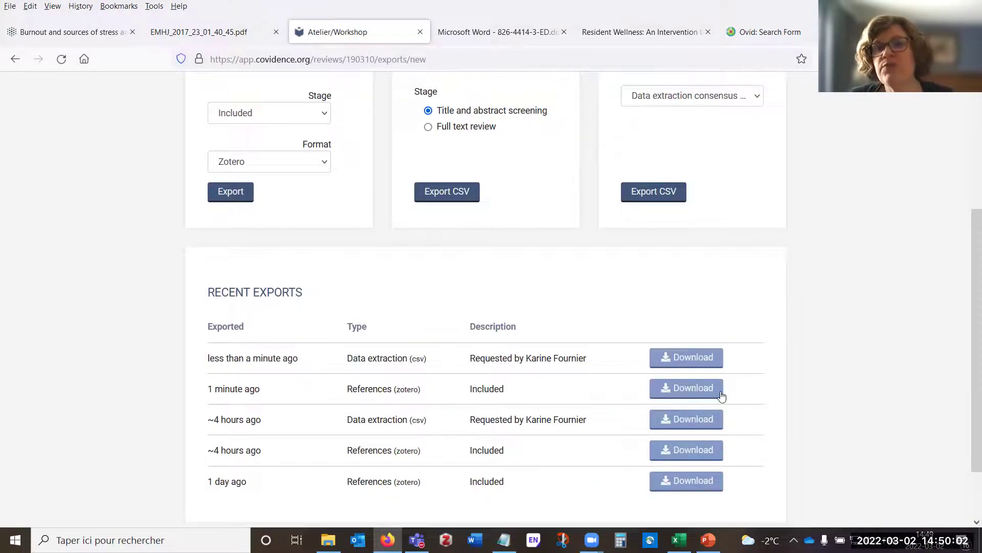
Look over the inter-rater reliability export options and go back to the review summary
{"action": "scroll", "coordinate": [726, 347], "scroll_direction": "up", "scroll_amount": 1}
{"action": "scroll", "coordinate": [719, 347], "scroll_direction": "up", "scroll_amount": 2}
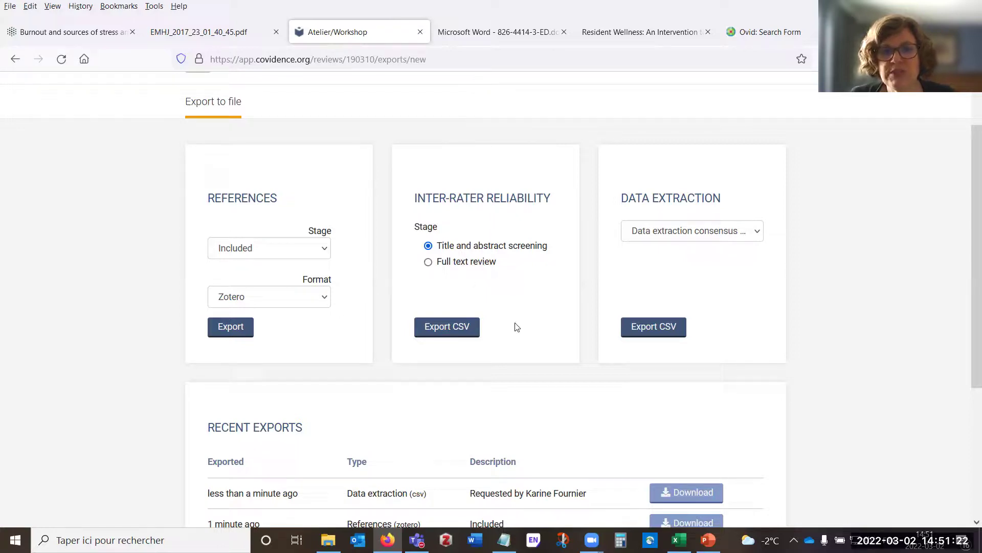
{"action": "scroll", "coordinate": [514, 326], "scroll_direction": "down", "scroll_amount": 1}
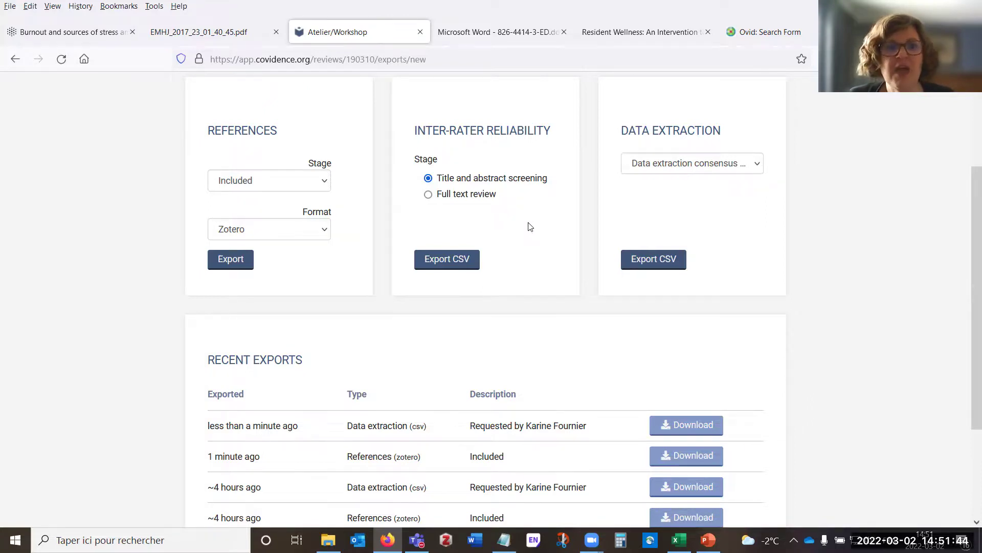
{"action": "scroll", "coordinate": [530, 222], "scroll_direction": "up", "scroll_amount": 2}
{"action": "scroll", "coordinate": [529, 222], "scroll_direction": "up", "scroll_amount": 2}
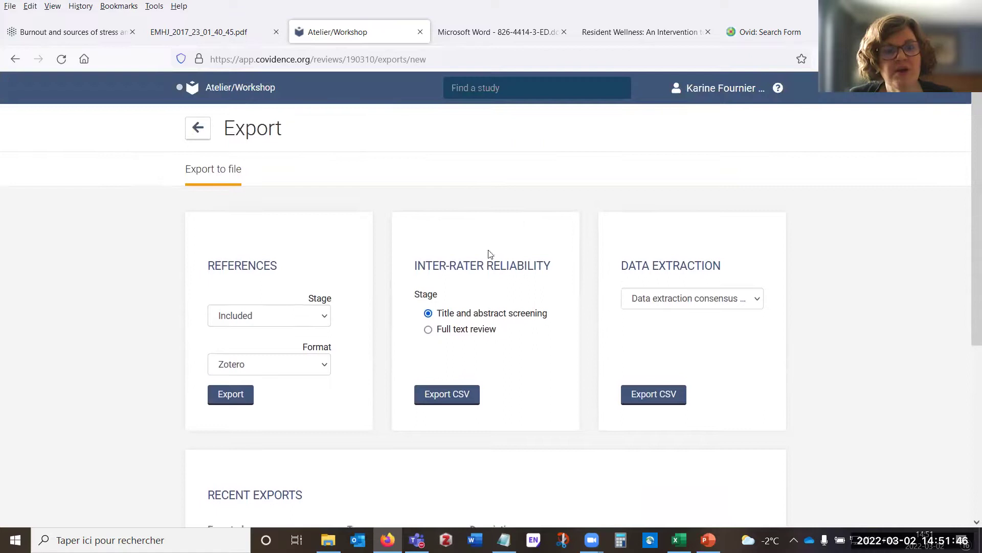
{"action": "left_click", "coordinate": [191, 125]}
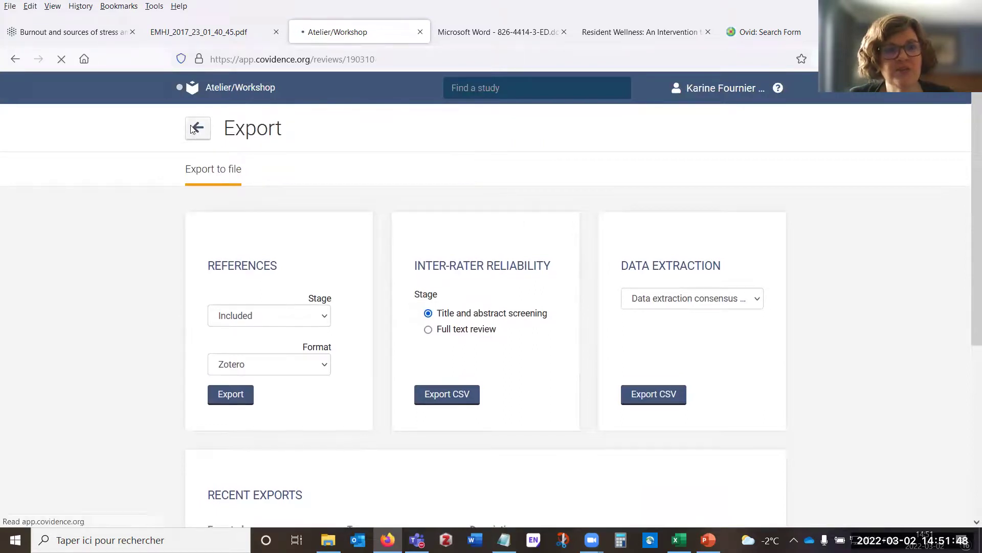